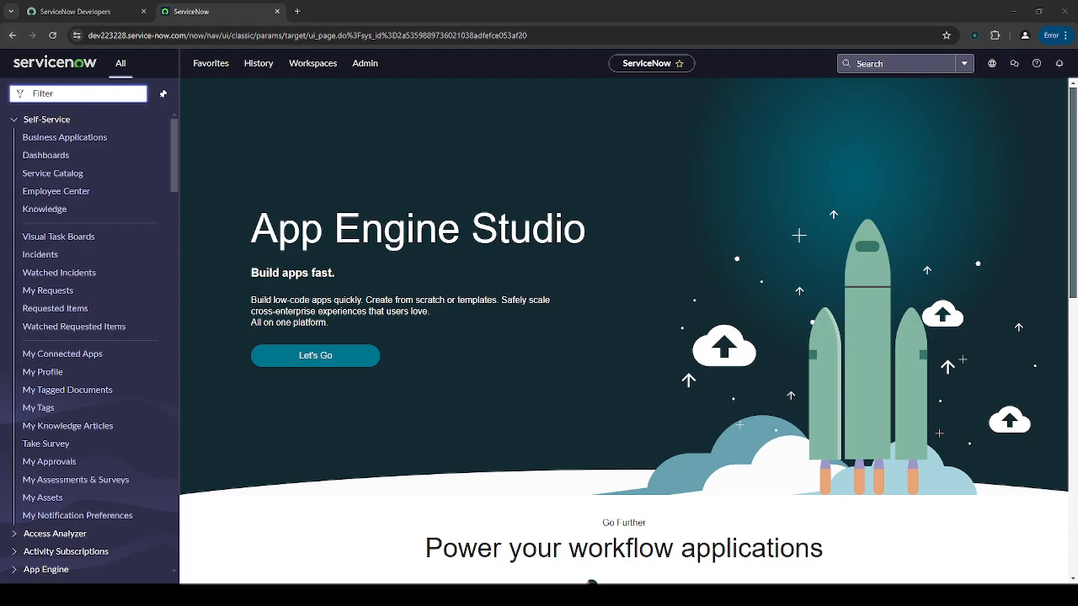
- From Maintain Items, create and save catalog item 'Add User to Group' with matching short description
type("maintain items")
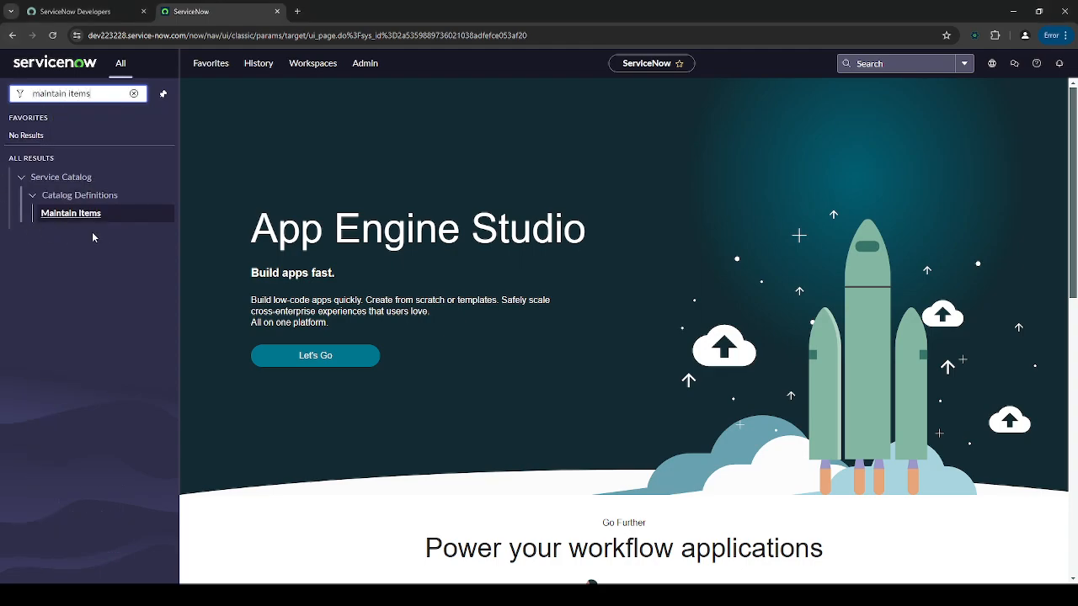
left_click(113, 213)
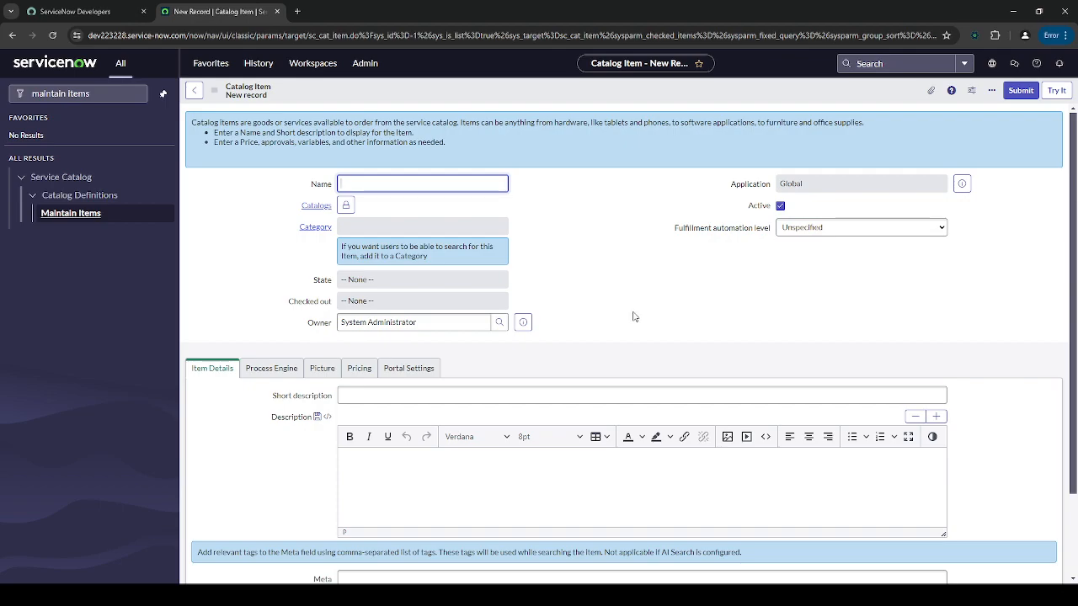
type("Add User to Group")
key("ctrl+a")
key("ctrl+c")
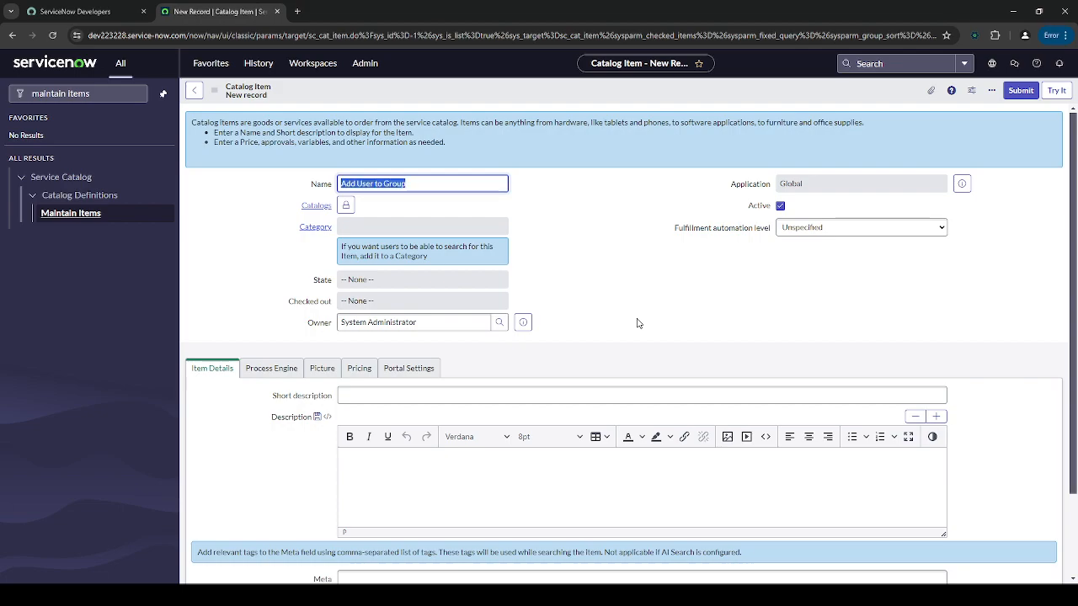
left_click(482, 393)
key("ctrl+v")
scroll(577, 340, "down", 2)
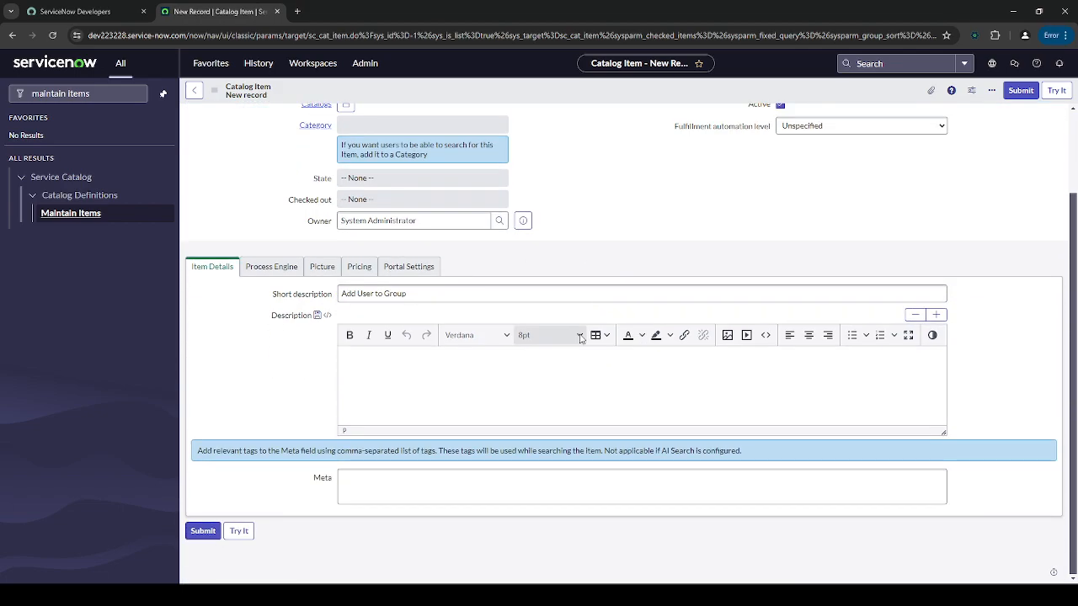
scroll(675, 221, "up", 1)
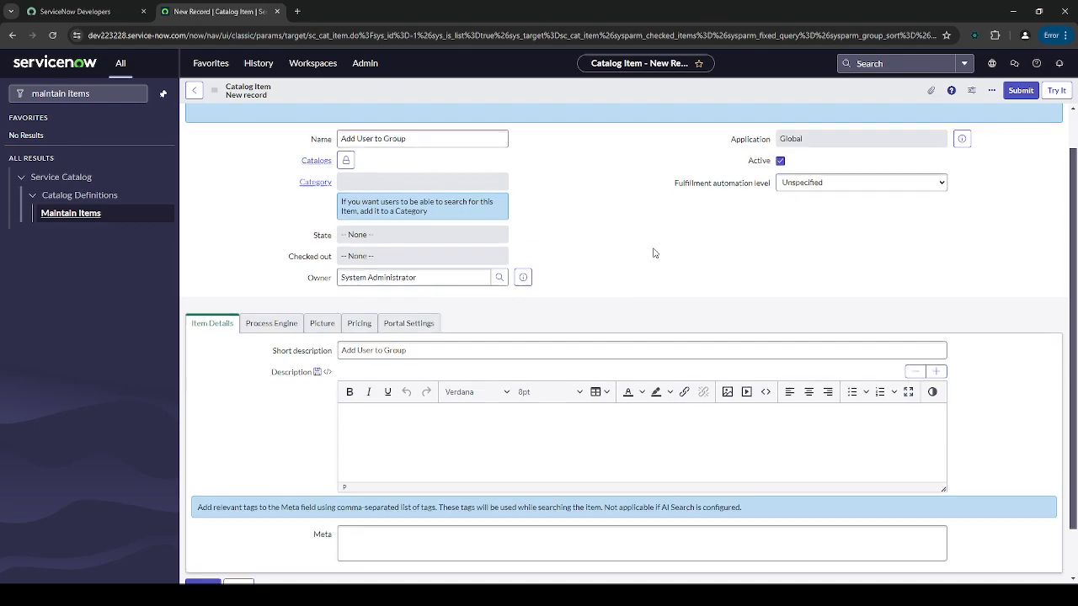
scroll(657, 253, "up", 1)
key("ctrl+s")
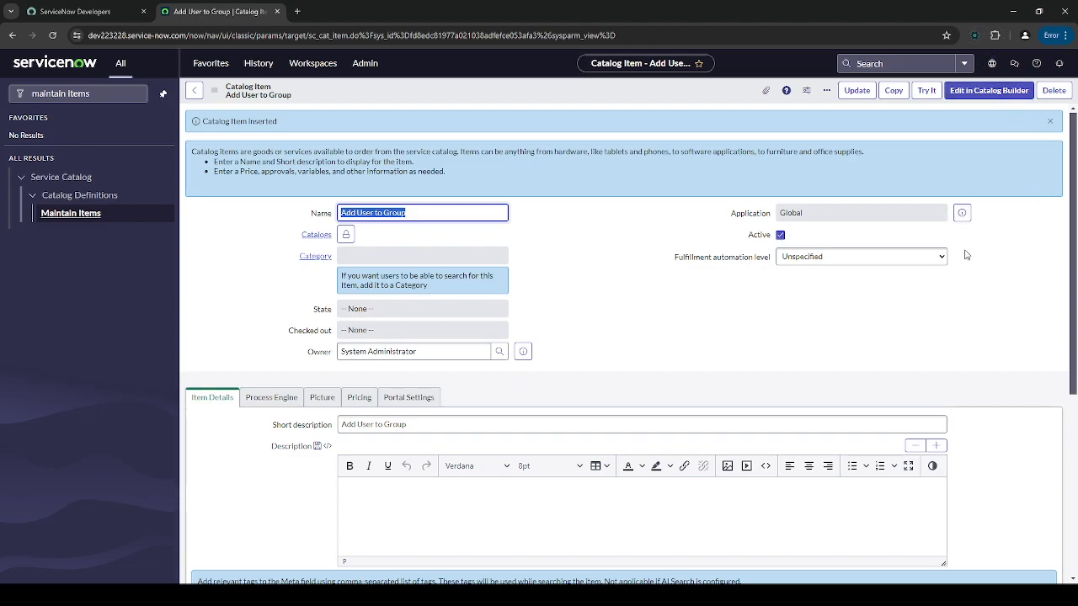
- Go to the item's Variables related list and start a new variable
right_click(651, 92)
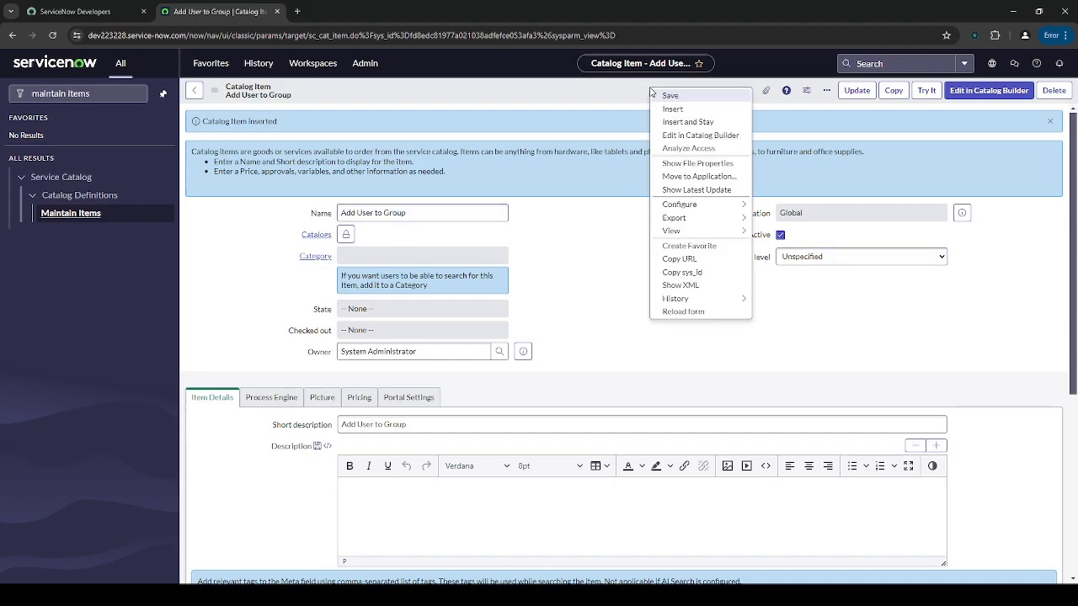
left_click(613, 191)
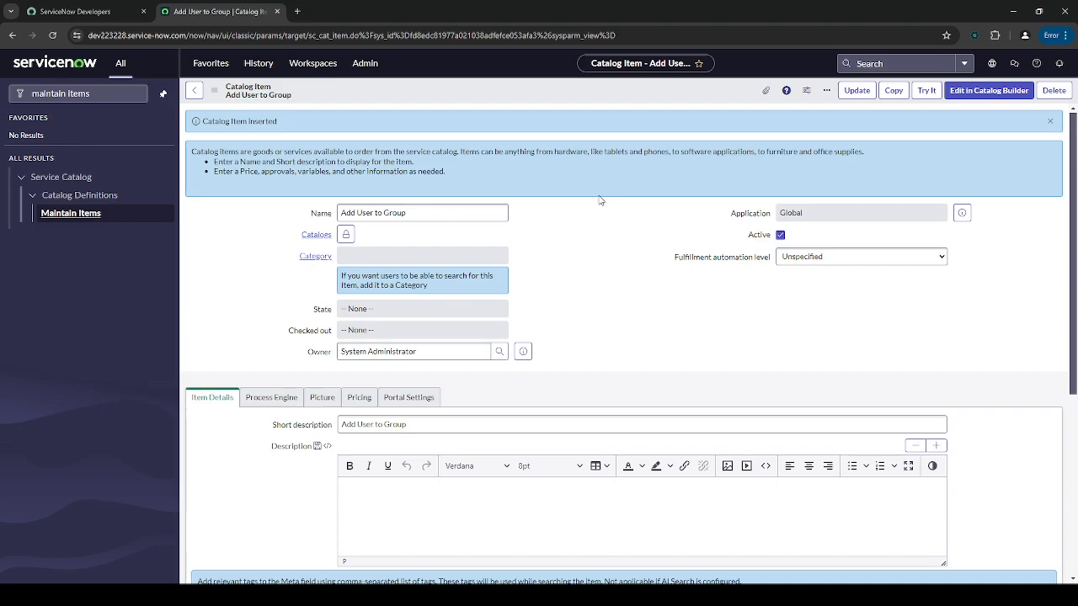
scroll(599, 195, "down", 4)
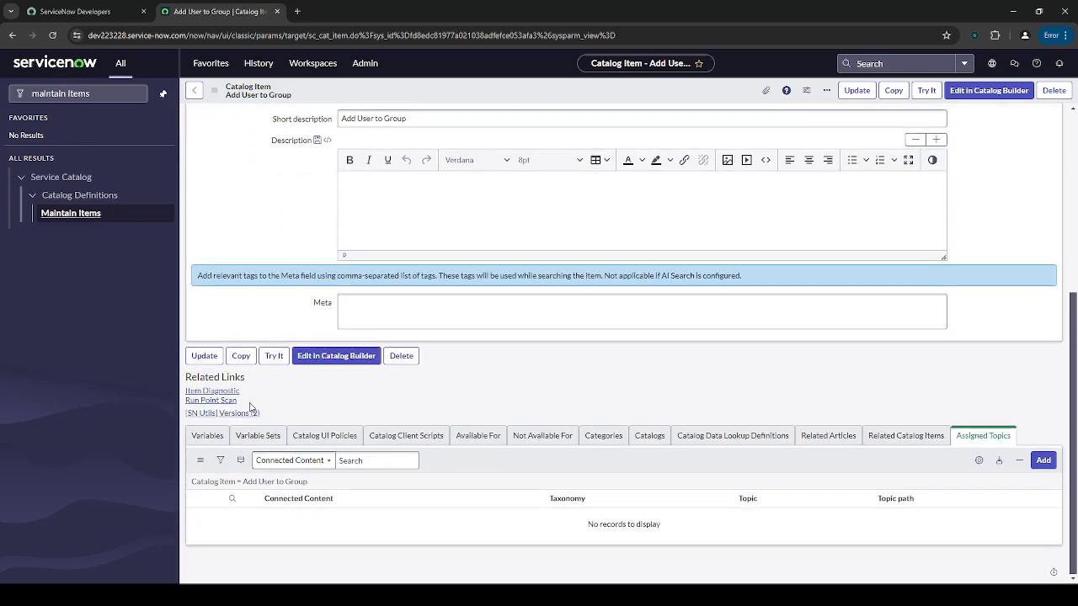
left_click(206, 436)
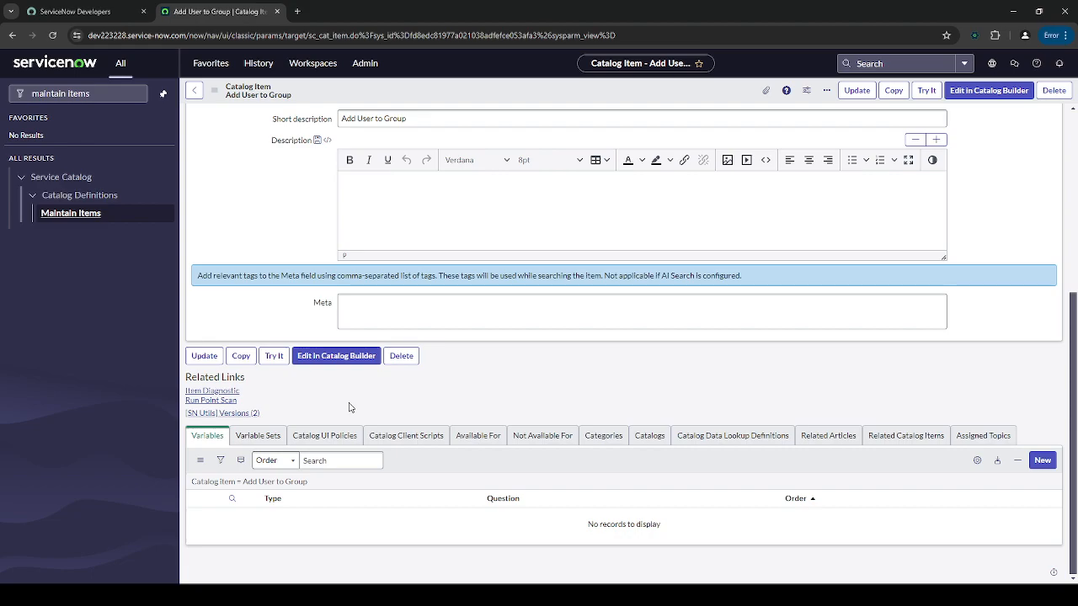
left_click(269, 438)
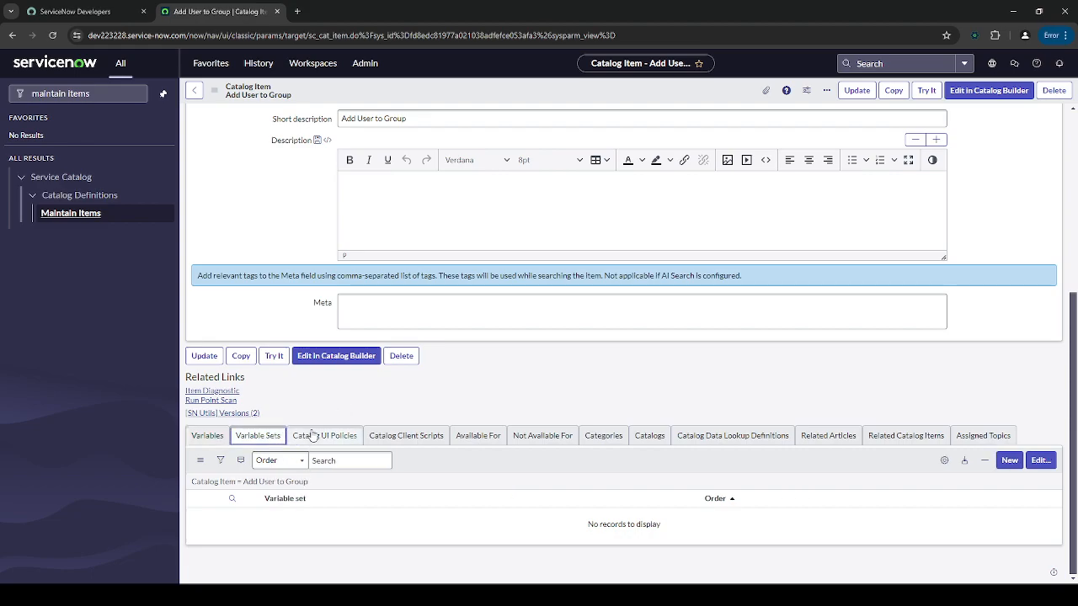
left_click(207, 435)
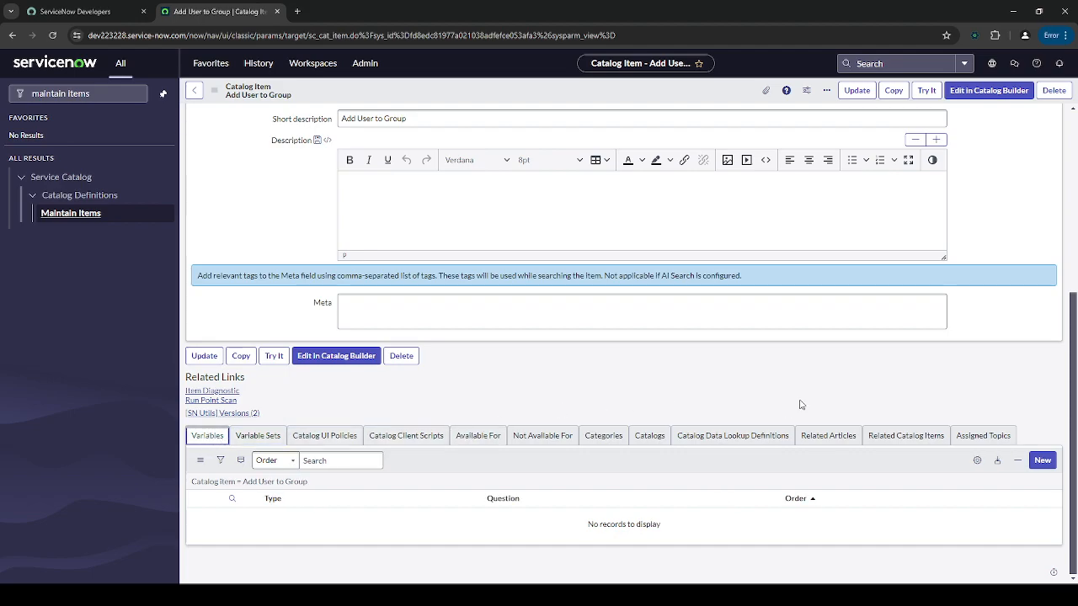
left_click(1044, 462)
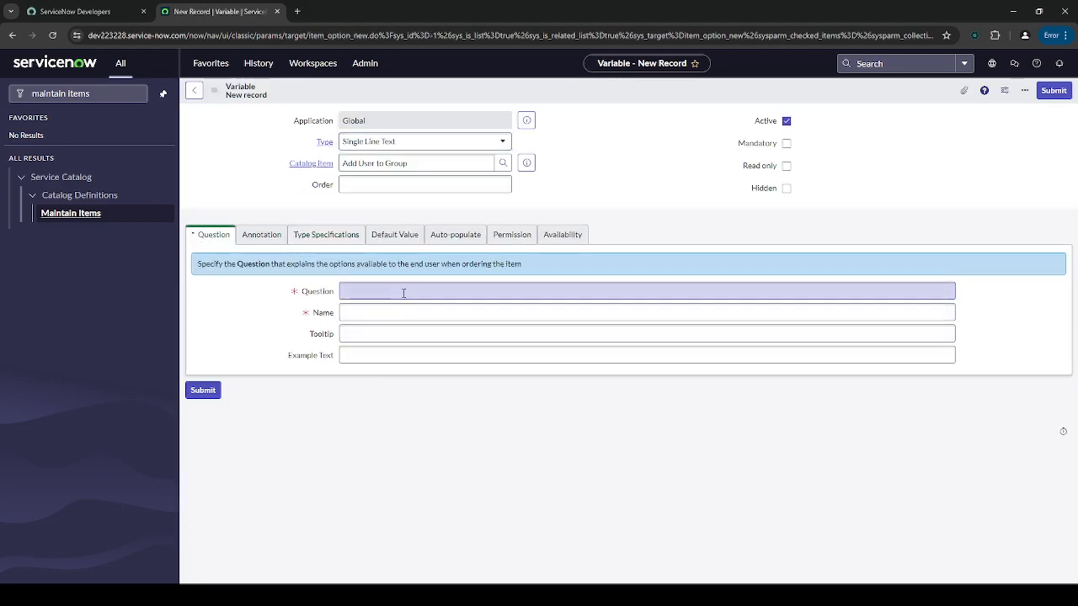
- Make the variable question 'Requested for', type Reference, referencing User [sys_user]
type("quested for")
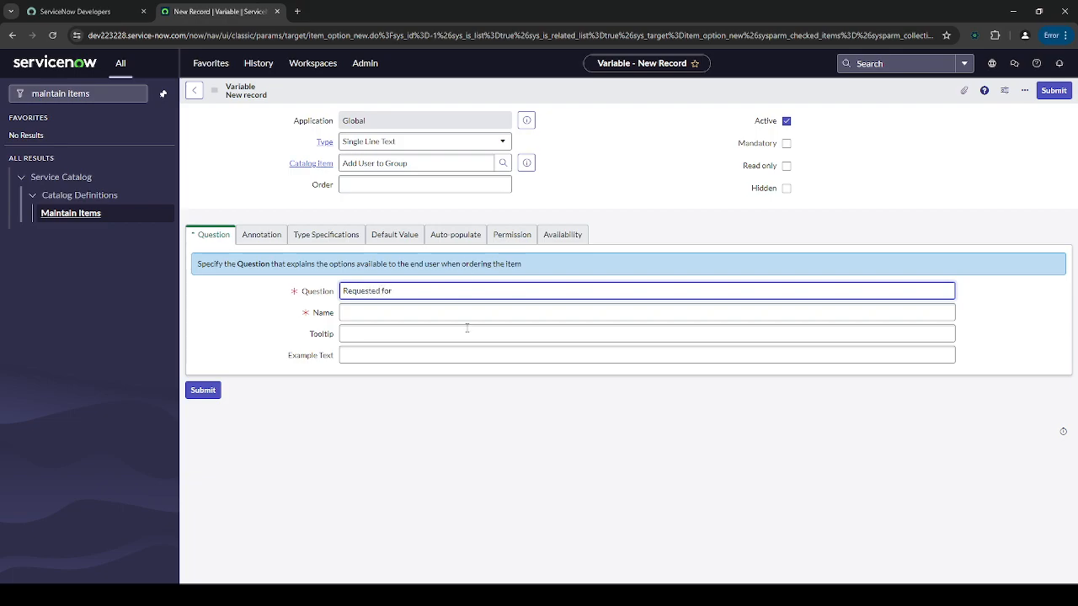
key("Tab")
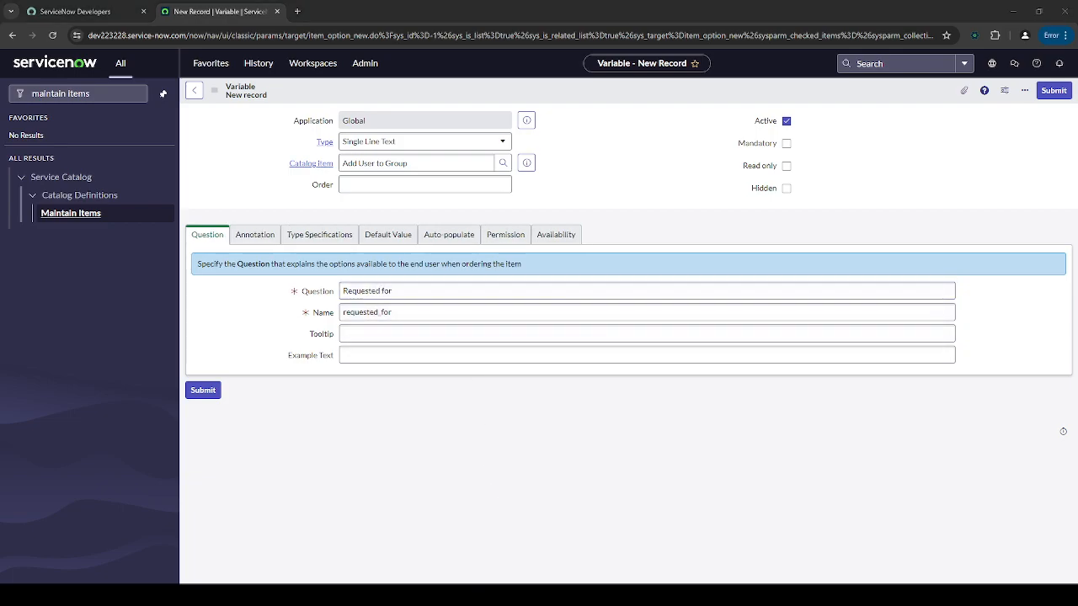
left_click(389, 141)
type("refere")
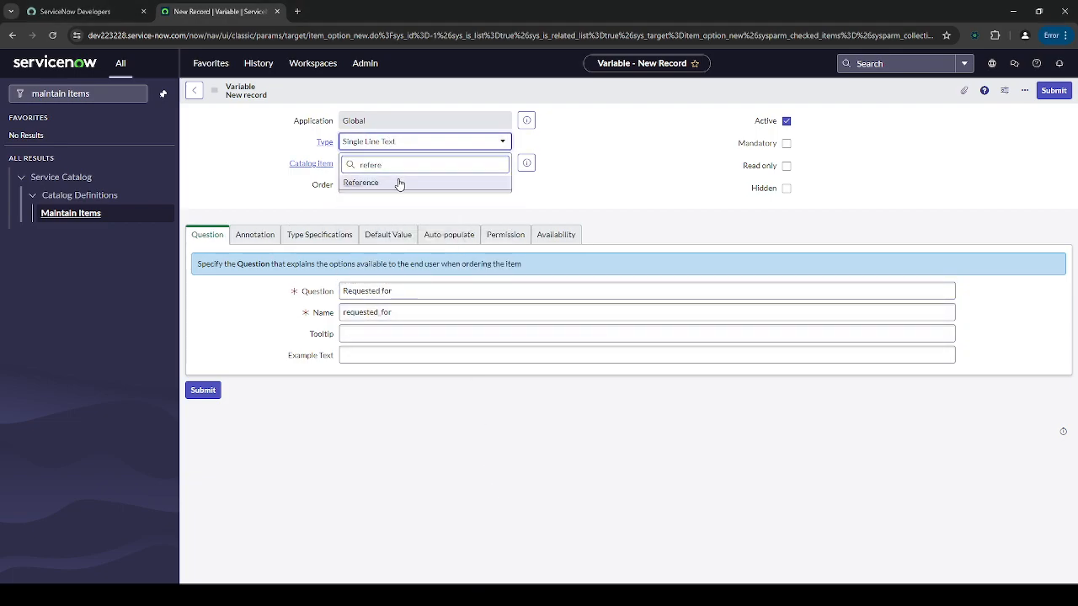
left_click(396, 182)
left_click(327, 238)
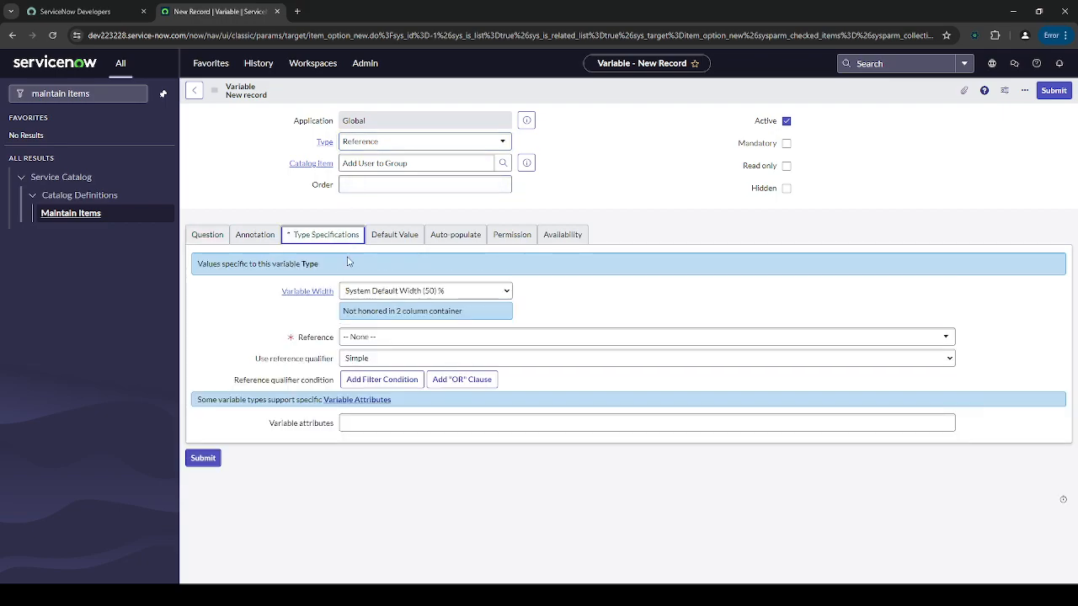
left_click(399, 341)
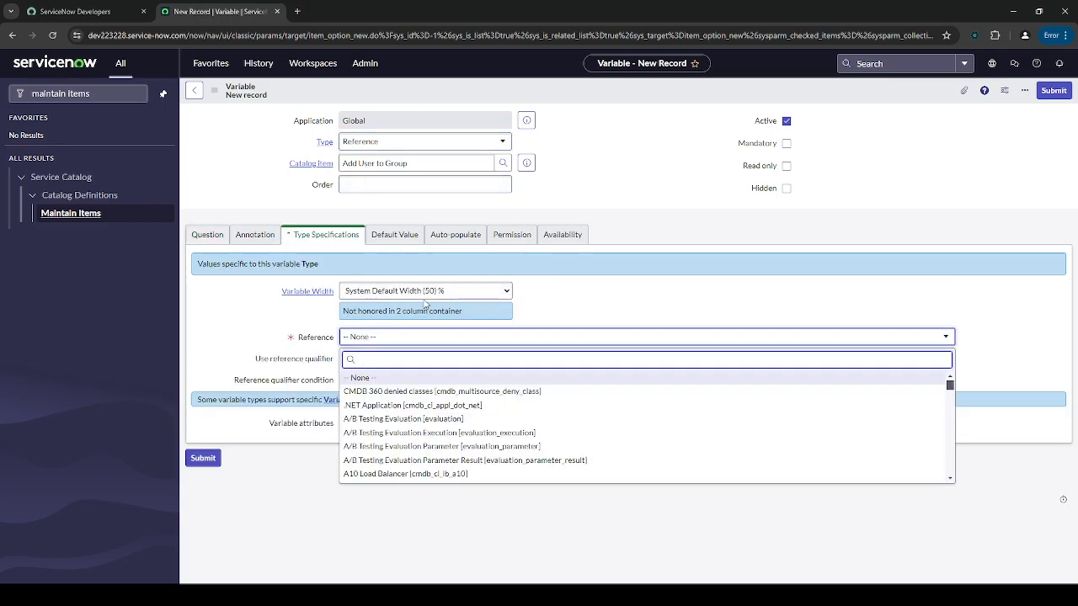
type("sys_user")
scroll(526, 407, "down", 2)
scroll(526, 407, "down", 5)
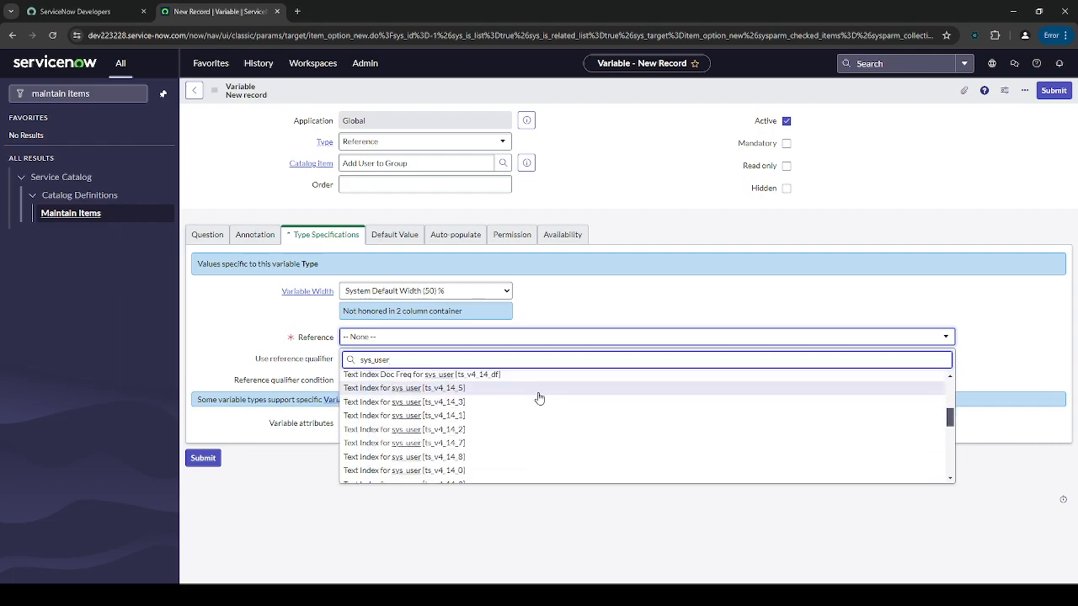
left_click(413, 440)
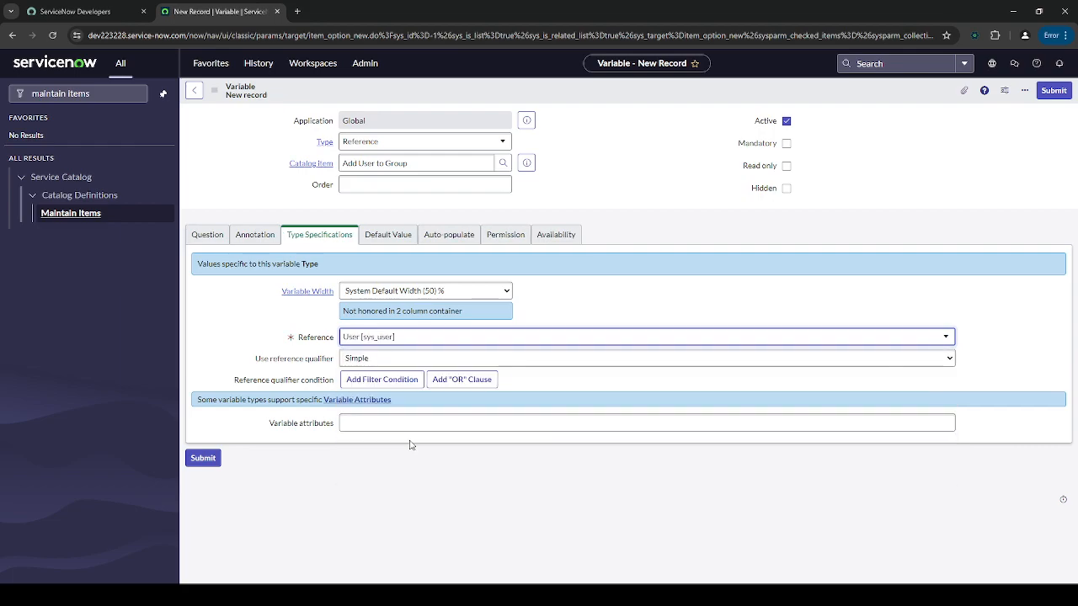
- Limit it to Active users, make it mandatory with order 100, and submit
left_click(409, 402)
type("act")
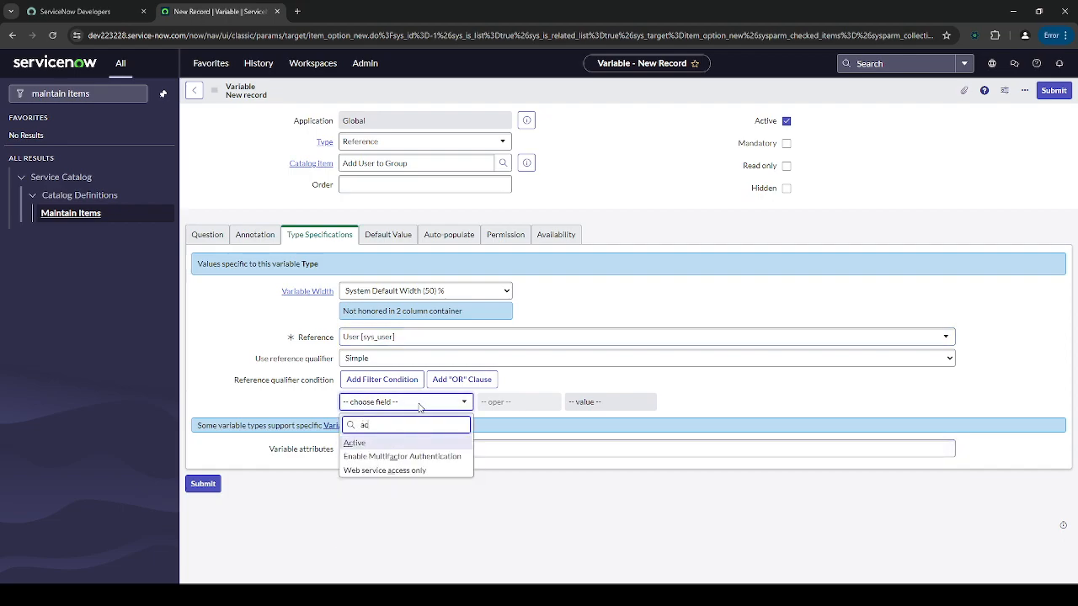
left_click(394, 440)
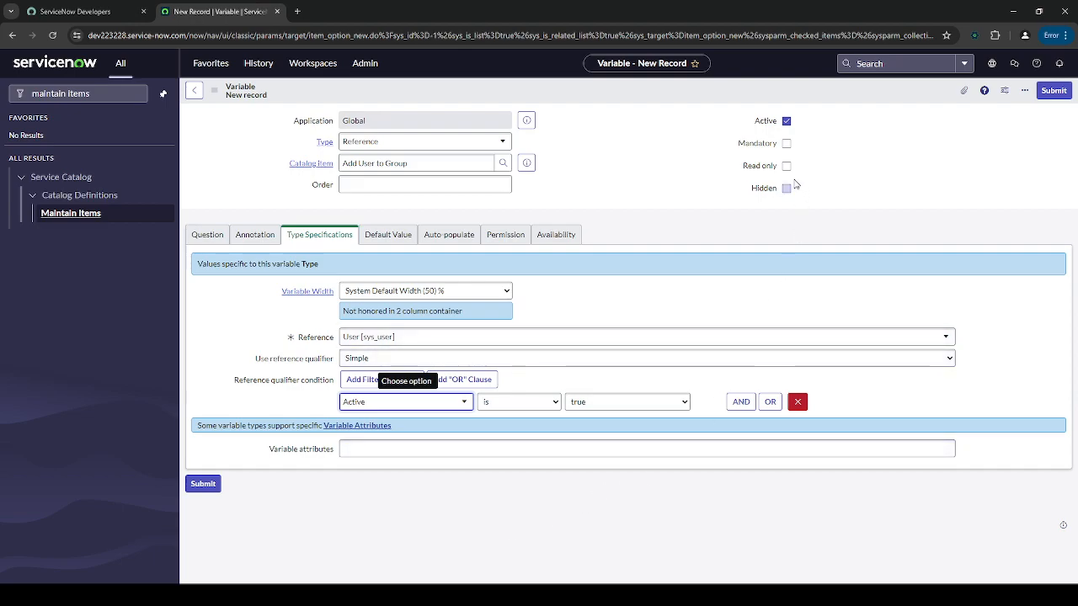
left_click(786, 146)
left_click(419, 184)
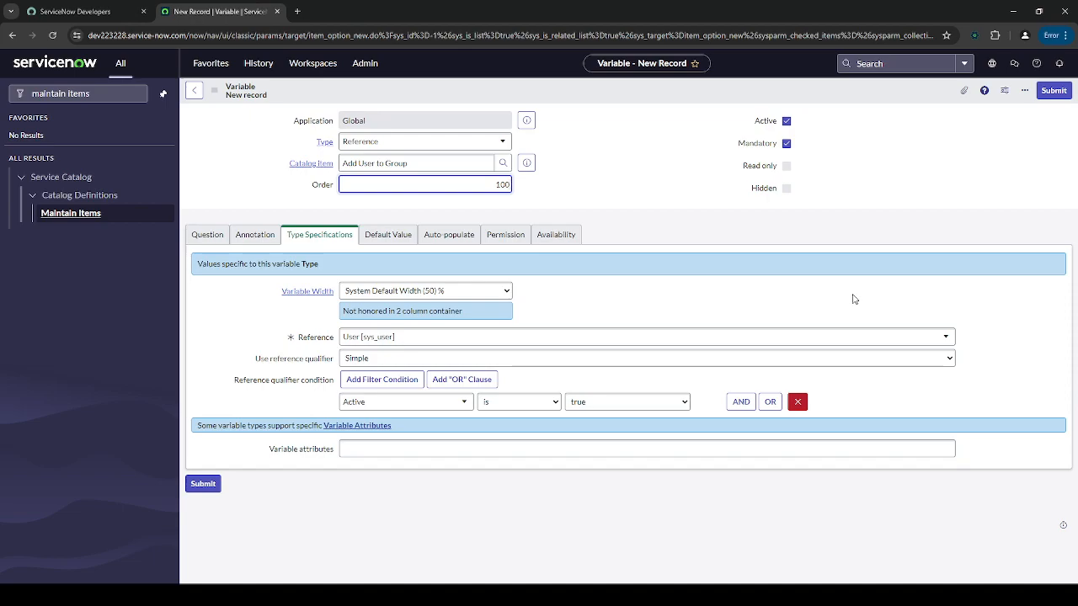
left_click(1052, 90)
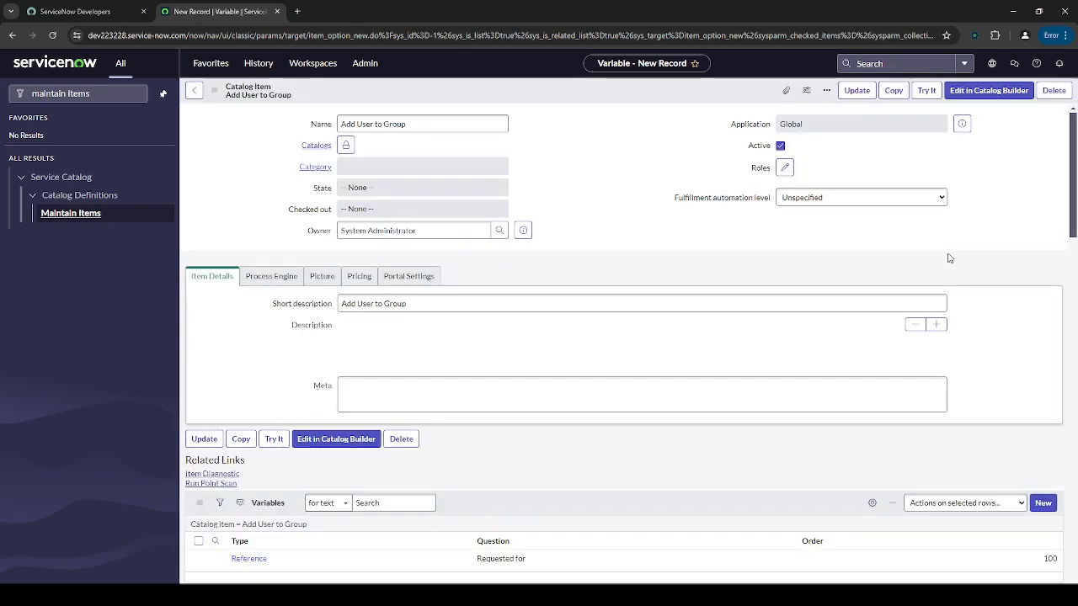
- Start another variable with the question 'Required Group'
scroll(1016, 282, "down", 3)
scroll(1016, 282, "down", 2)
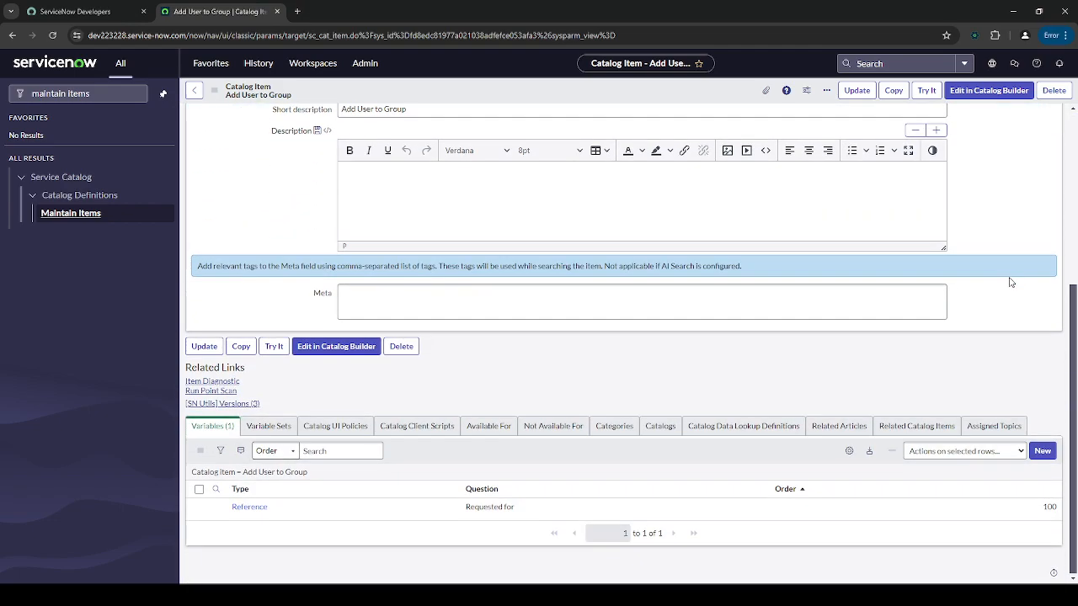
scroll(1010, 294, "up", 3)
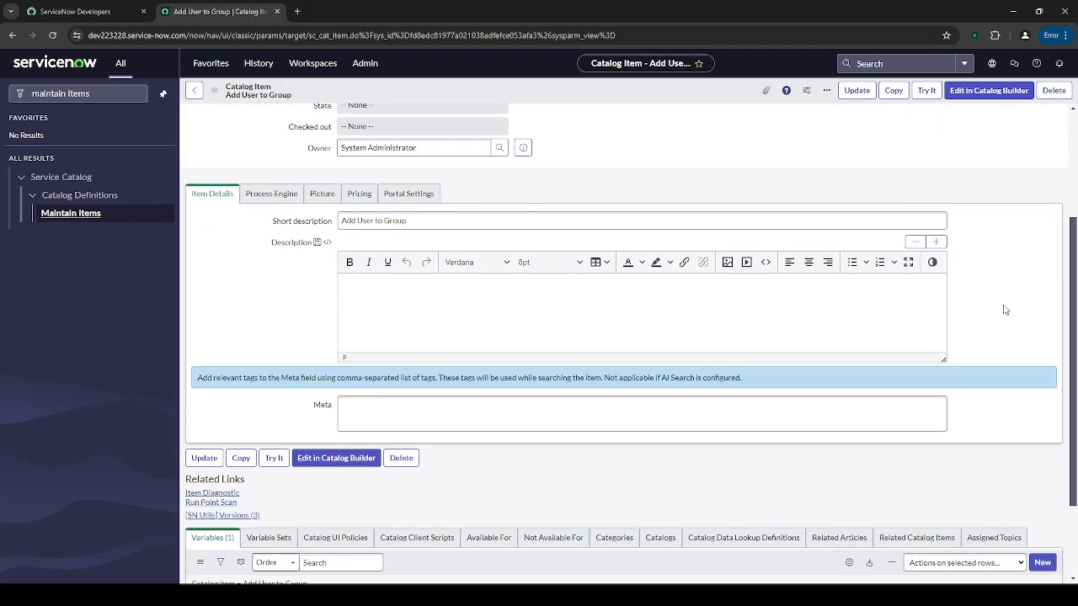
scroll(1006, 306, "down", 3)
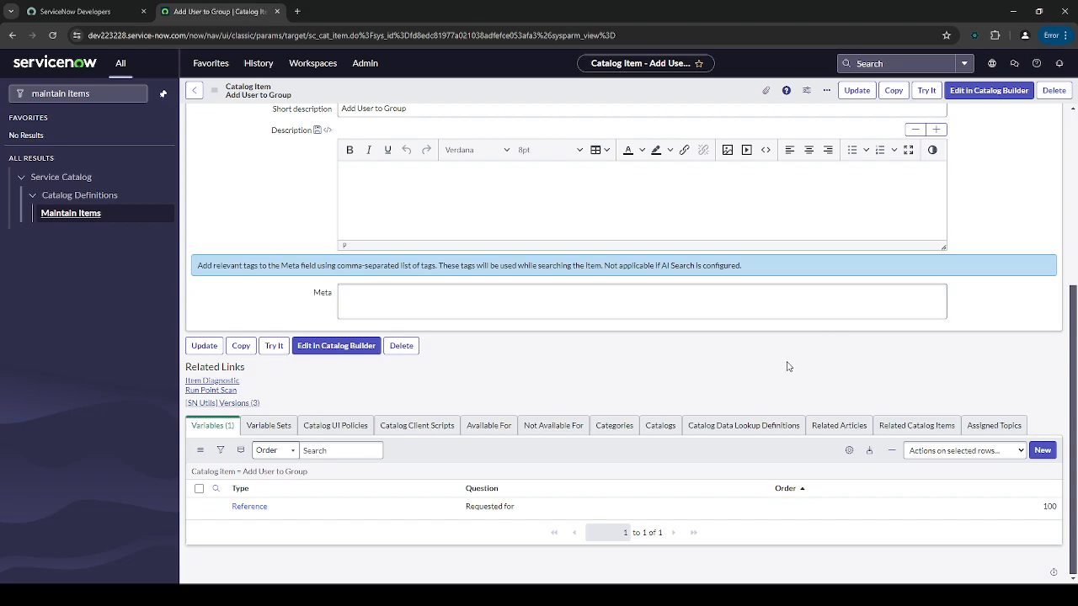
left_click(1039, 451)
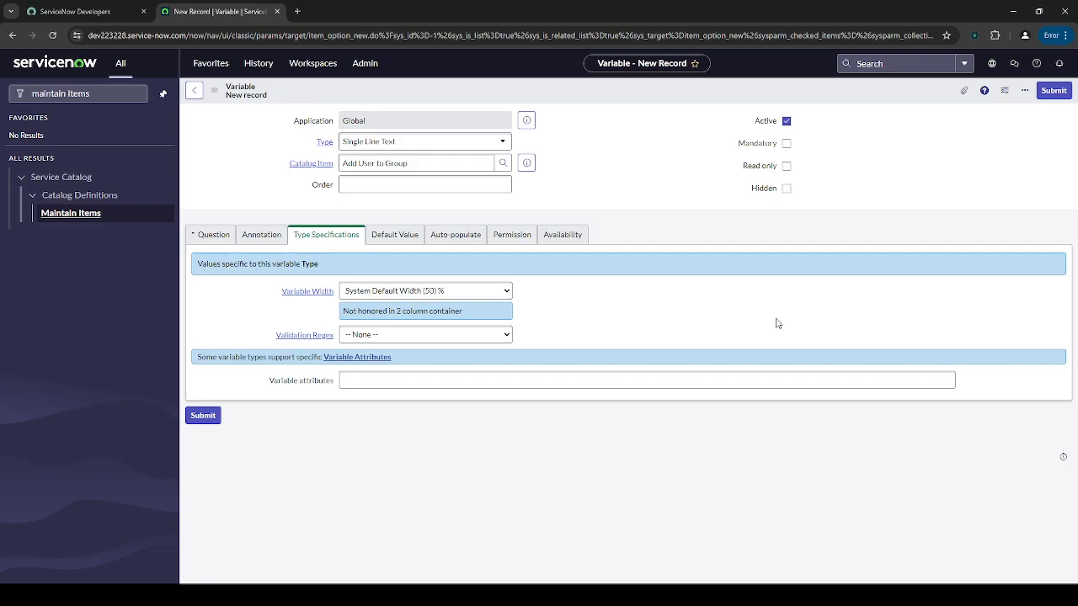
left_click(214, 237)
left_click(345, 291)
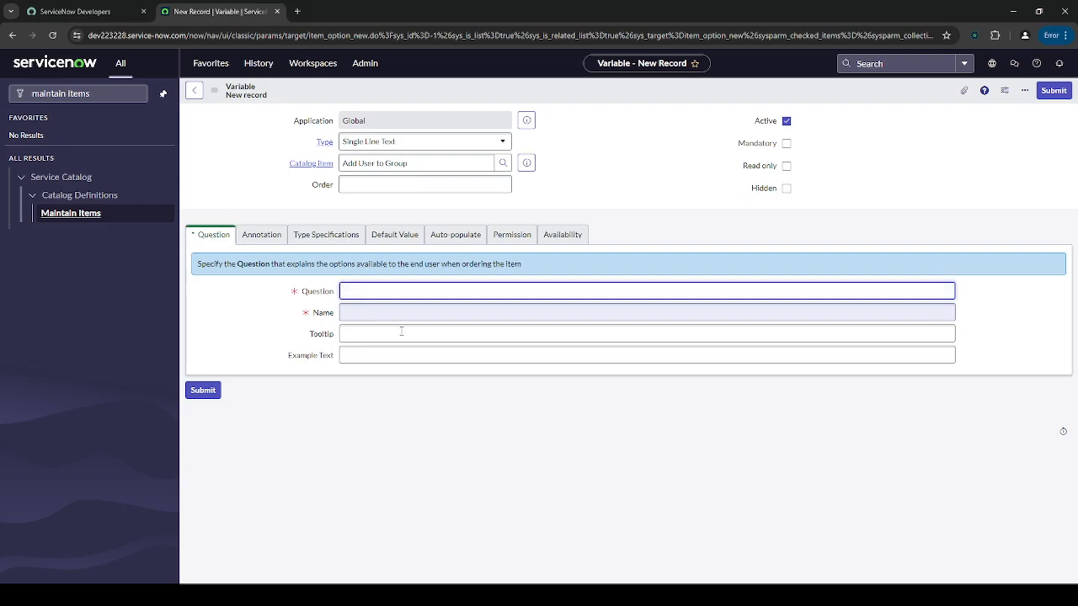
type("Required Group")
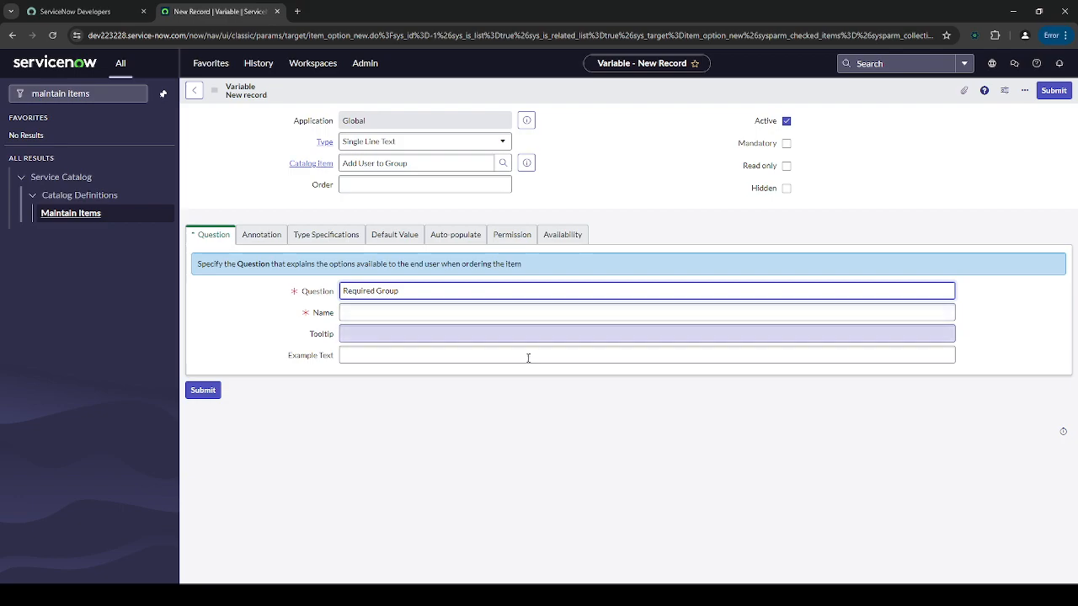
left_click(570, 413)
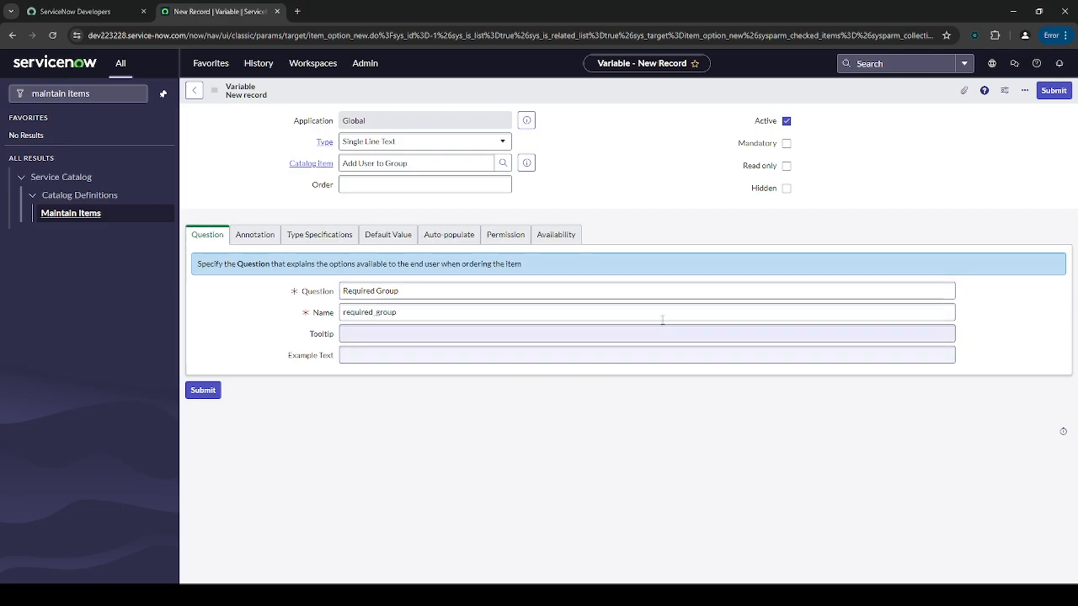
- Make it mandatory and a Reference to the Group [sys_user_group] table
left_click(786, 144)
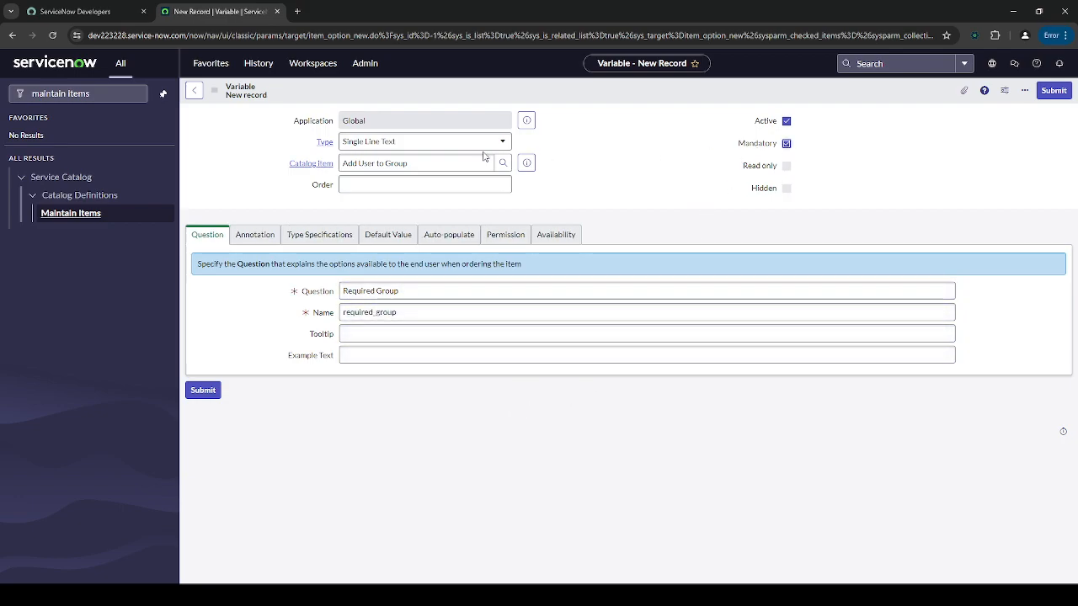
left_click(455, 142)
type("refere")
left_click(396, 184)
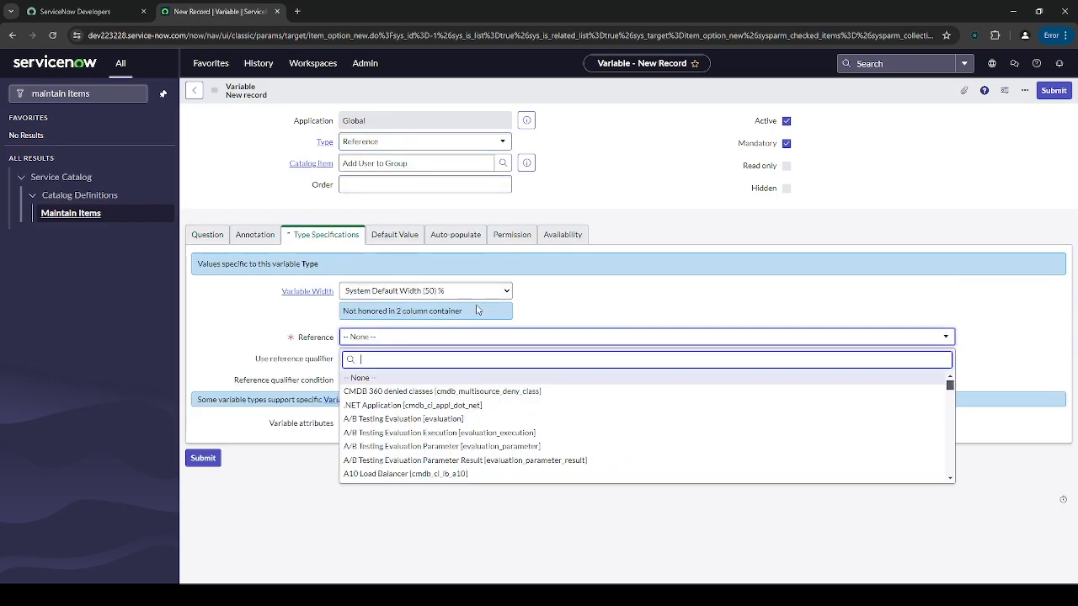
type("sys_user_group")
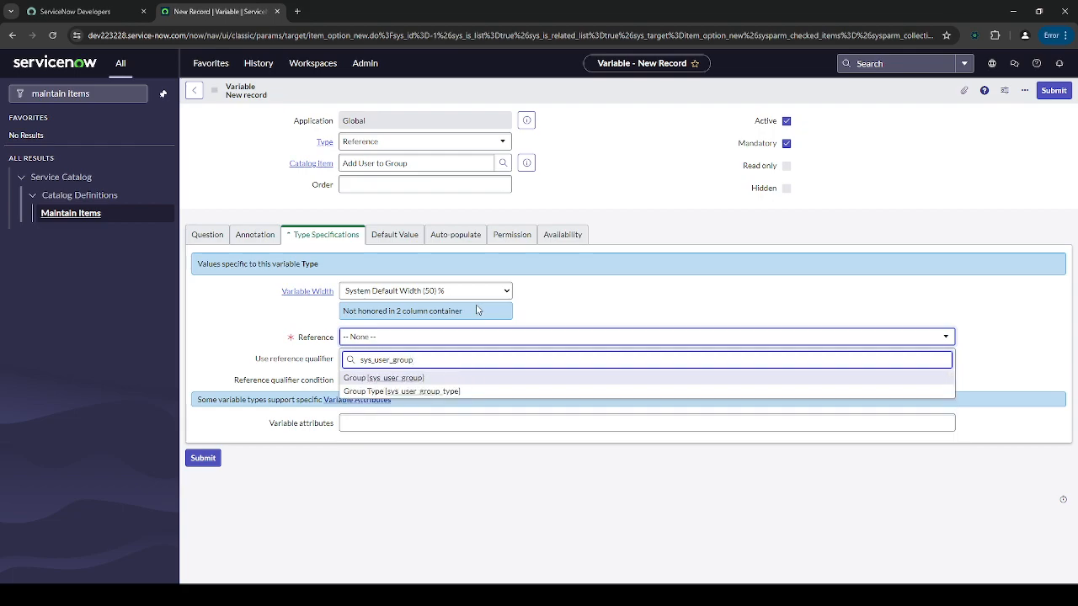
left_click(454, 377)
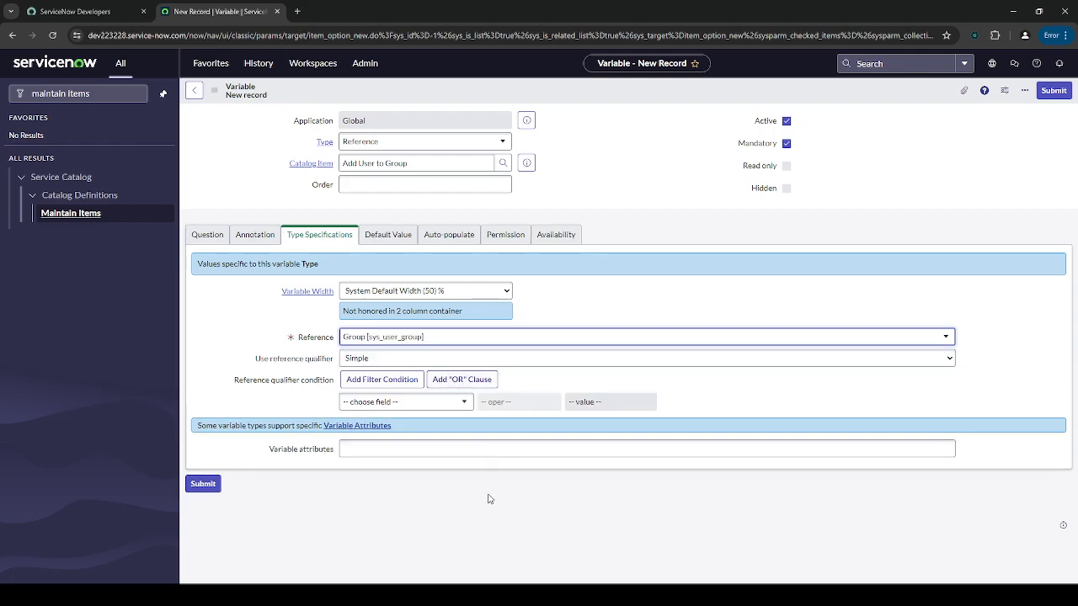
- Restrict it to Active groups, set order 200, and submit the variable
left_click(416, 405)
type("act")
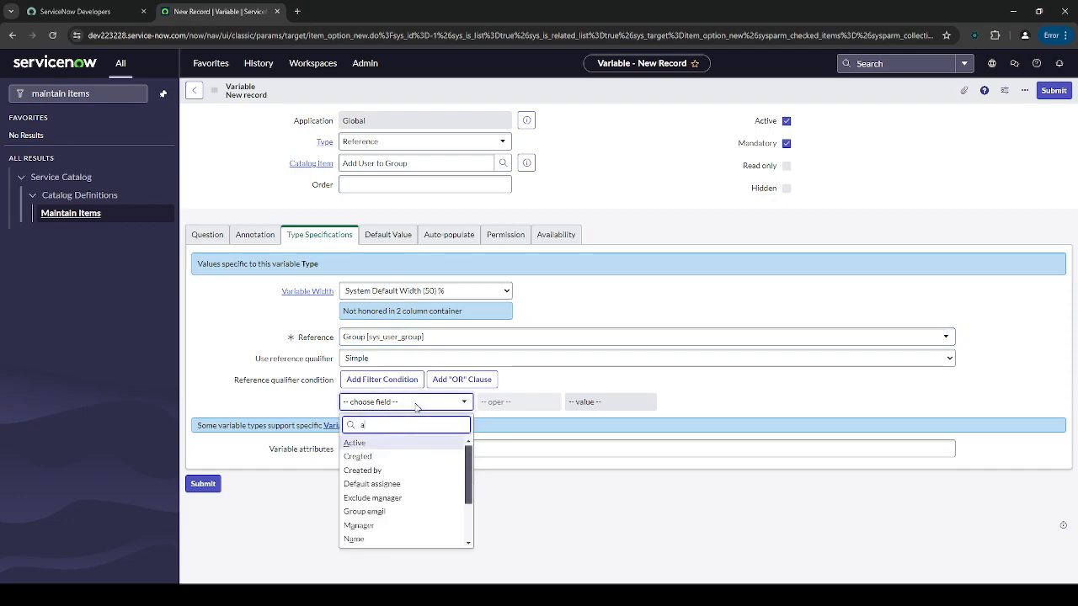
left_click(416, 445)
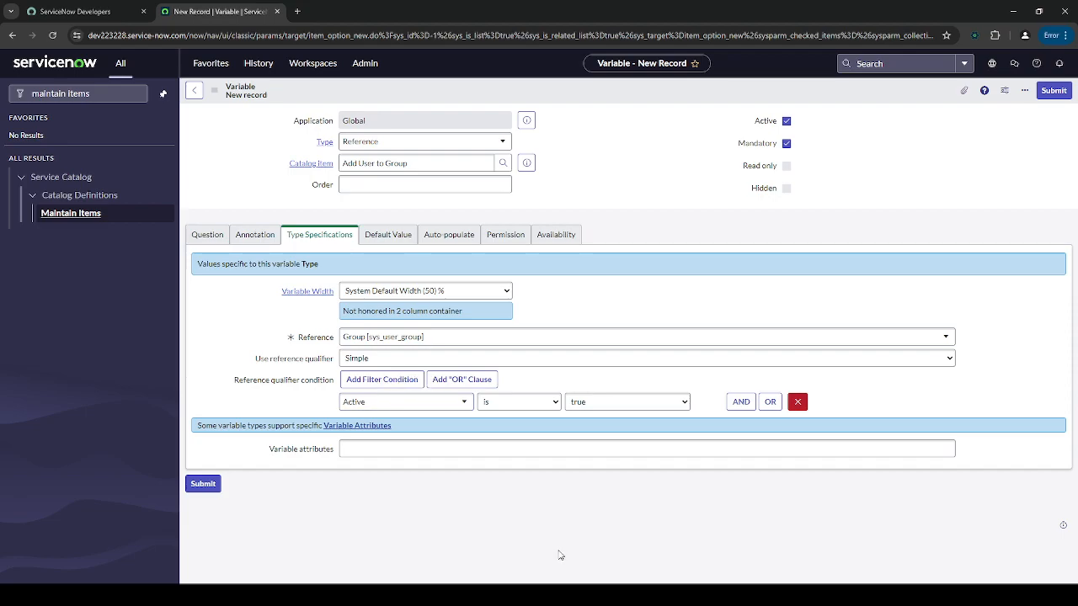
left_click(477, 191)
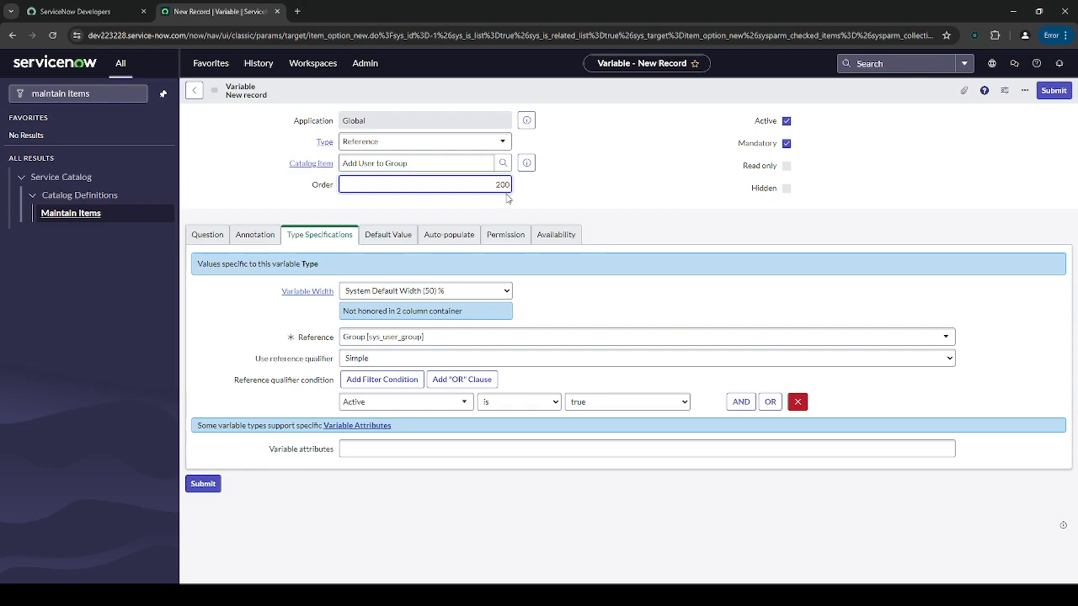
left_click(917, 208)
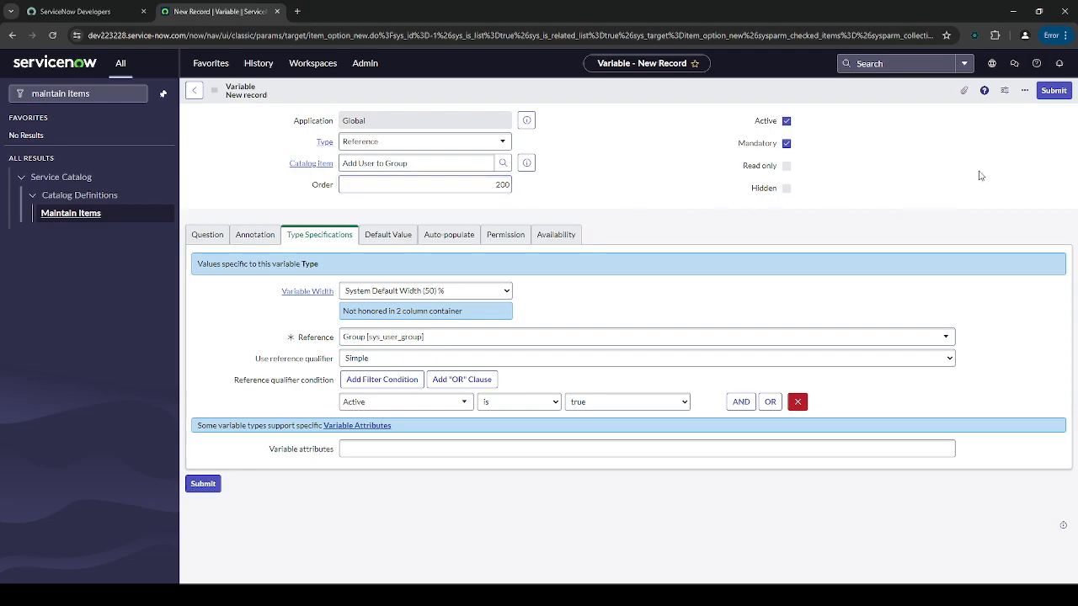
left_click(1048, 93)
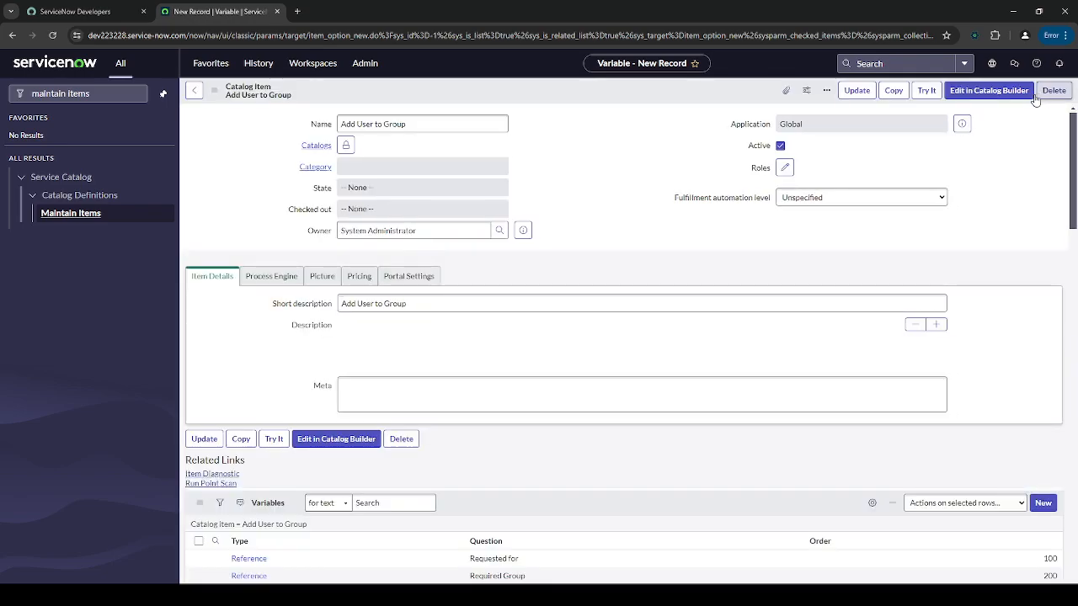
- Add Service Catalog to the item's Catalogs field, then scroll further down the record
scroll(699, 324, "down", 4)
scroll(696, 324, "down", 2)
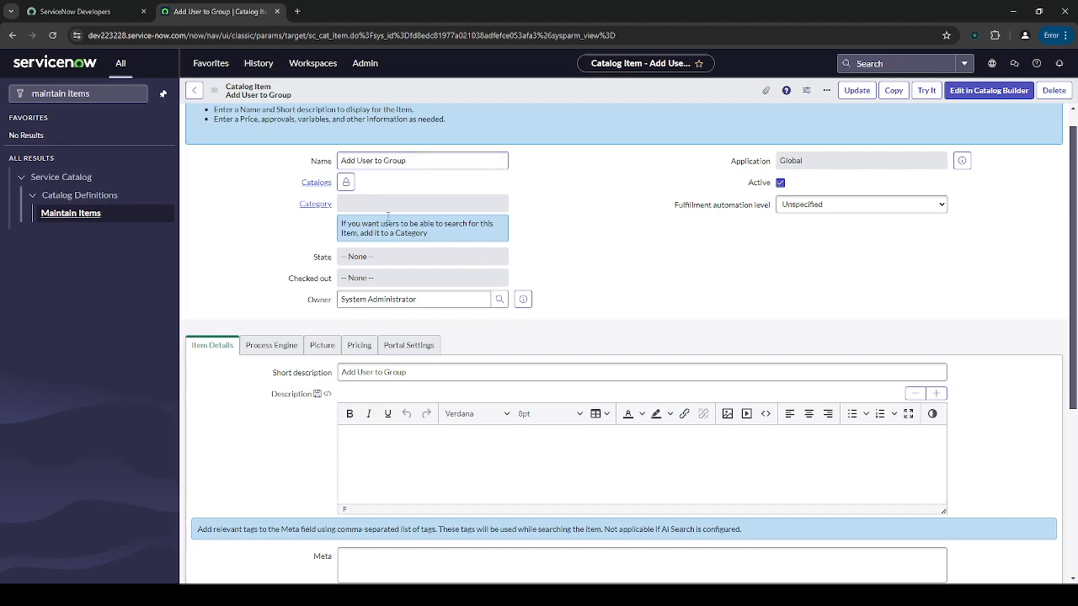
left_click(346, 182)
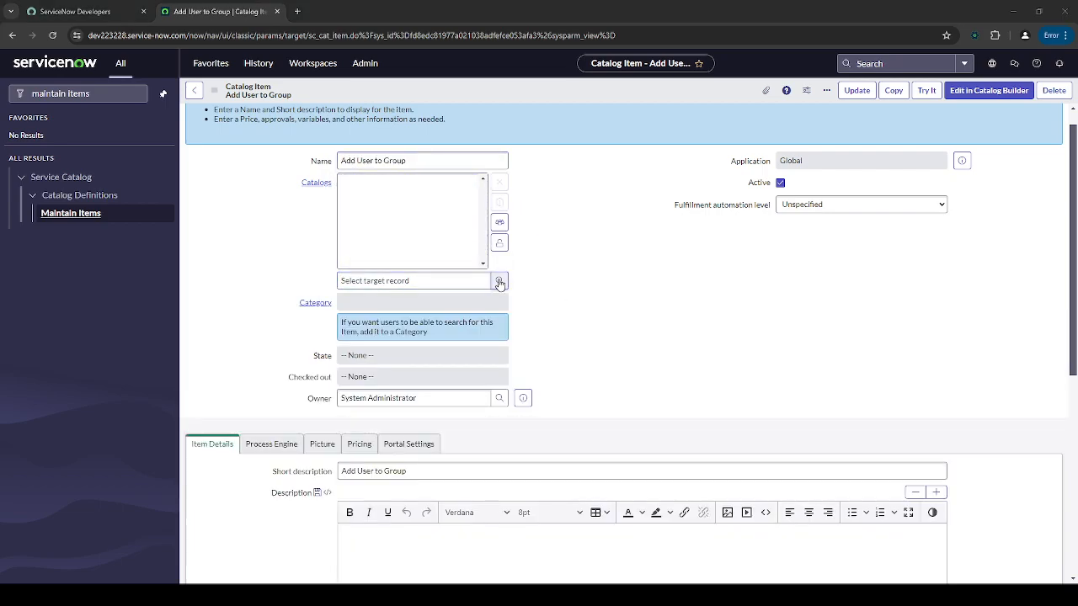
left_click(86, 154)
left_click(561, 261)
left_click(500, 243)
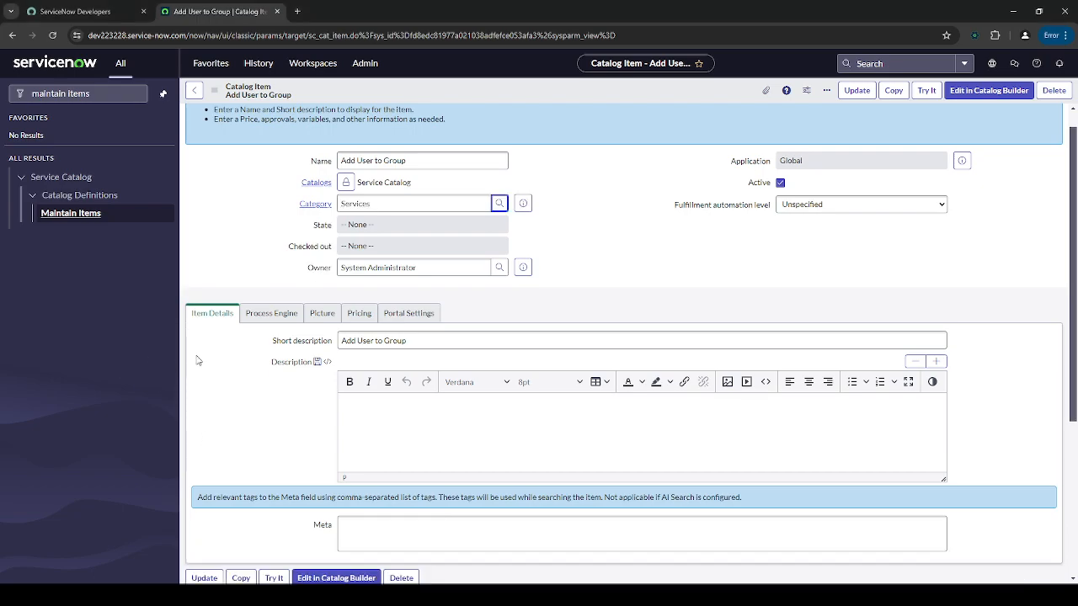
scroll(596, 261, "down", 3)
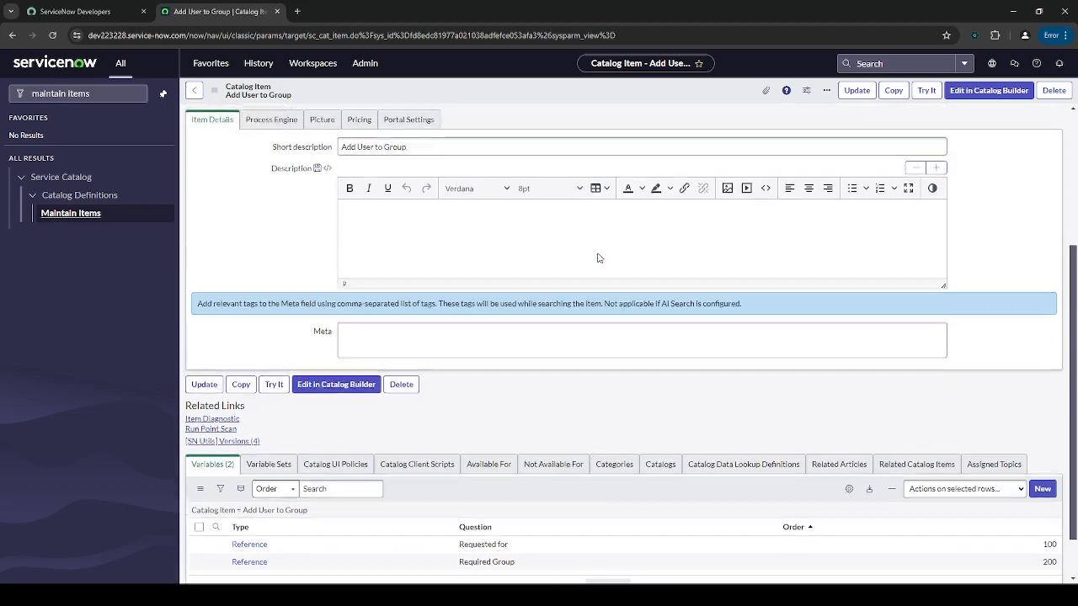
scroll(595, 261, "down", 1)
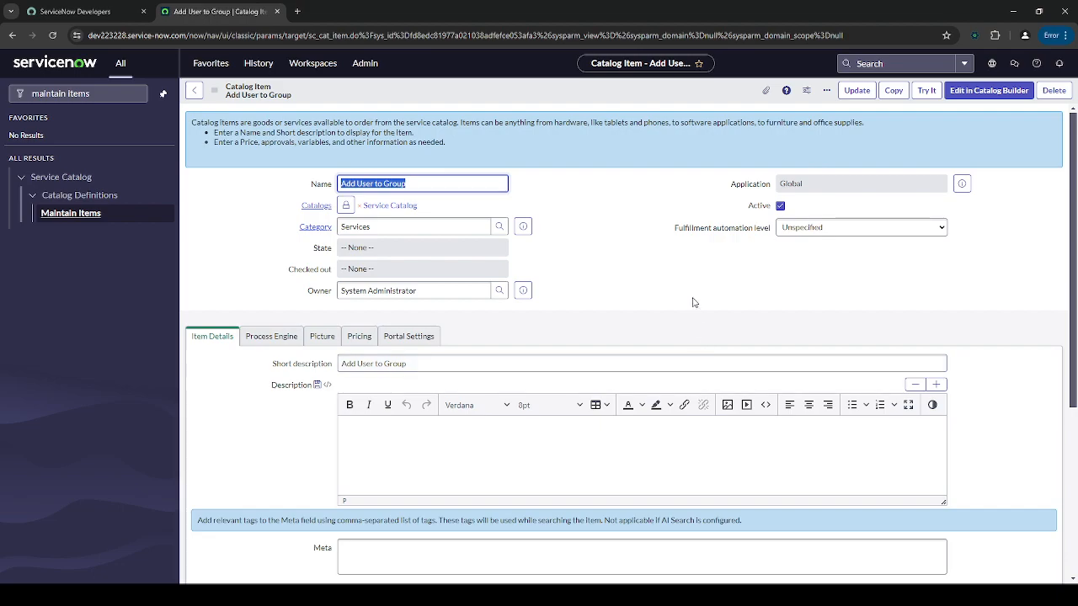
scroll(695, 299, "down", 3)
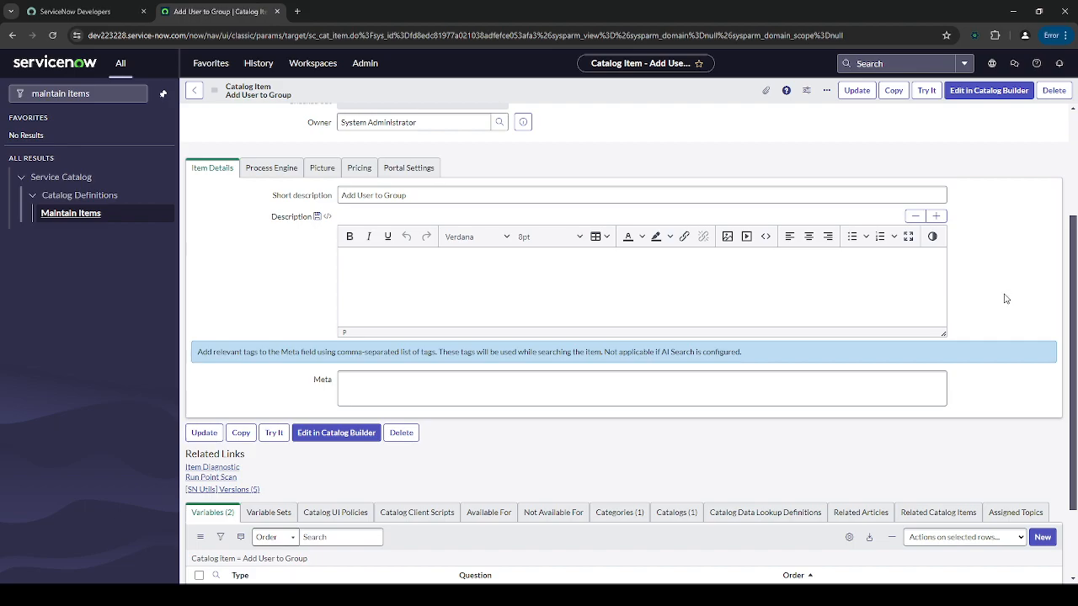
scroll(1005, 299, "down", 2)
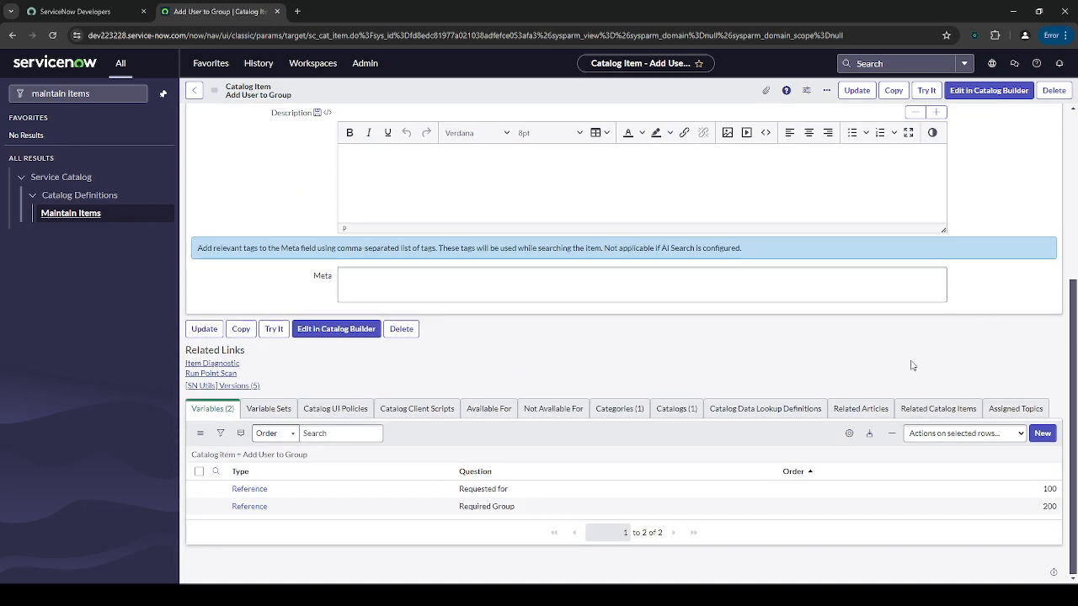
- Begin adding an assigned topic, checking the Technology services structure in Employee Center
left_click(1009, 406)
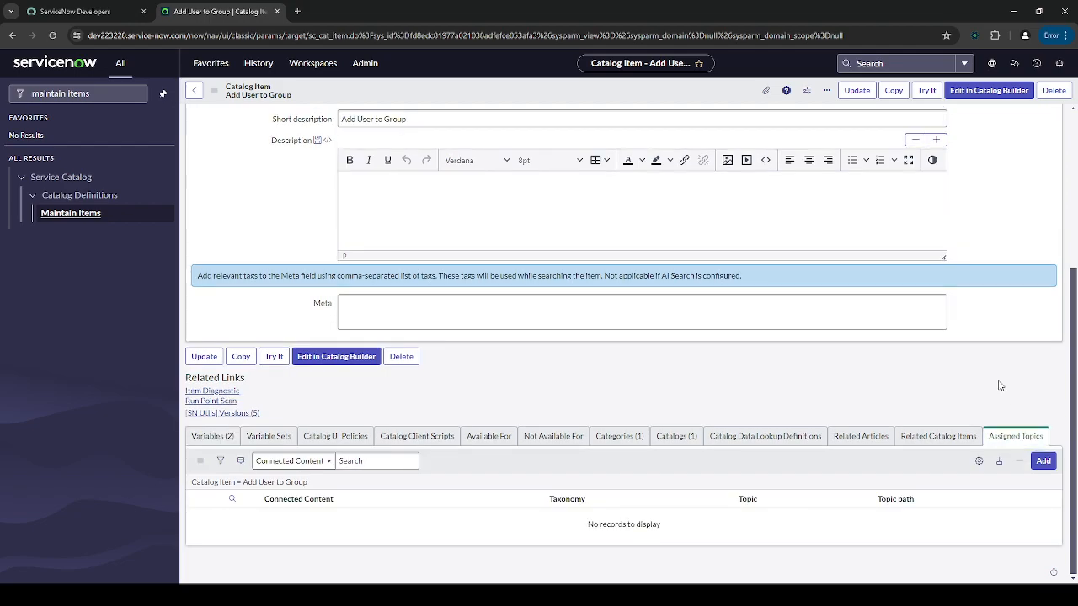
left_click(1043, 462)
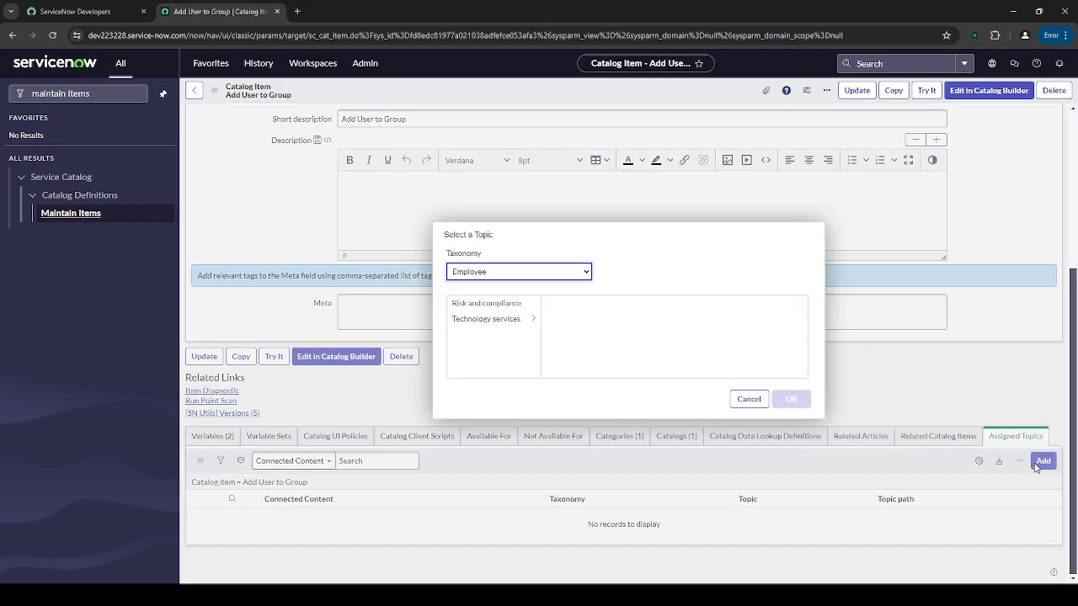
left_click(127, 94)
key("ctrl+a")
type("employee")
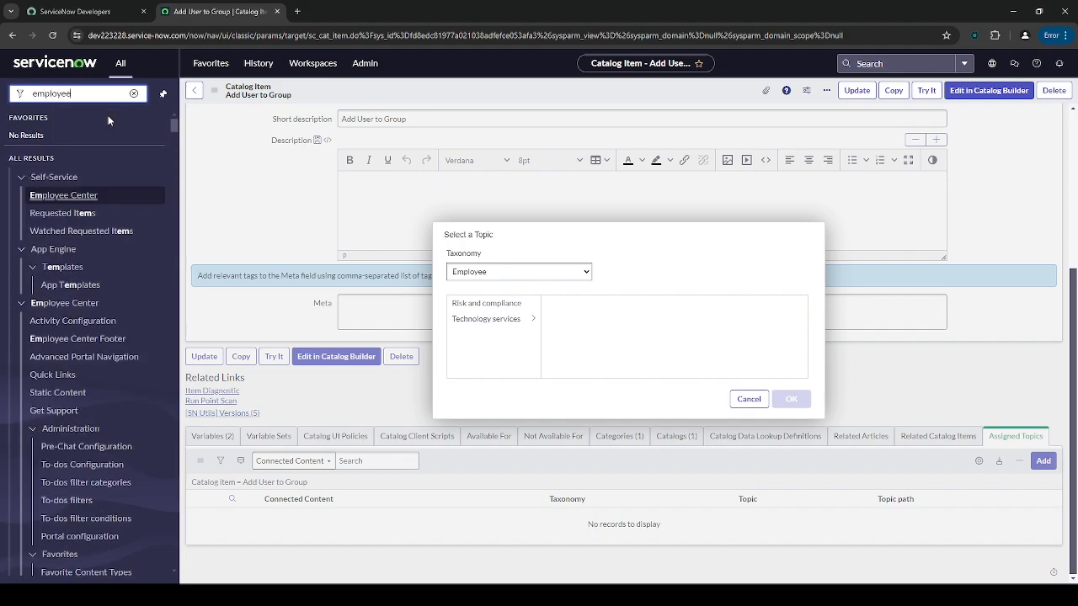
left_click(84, 196)
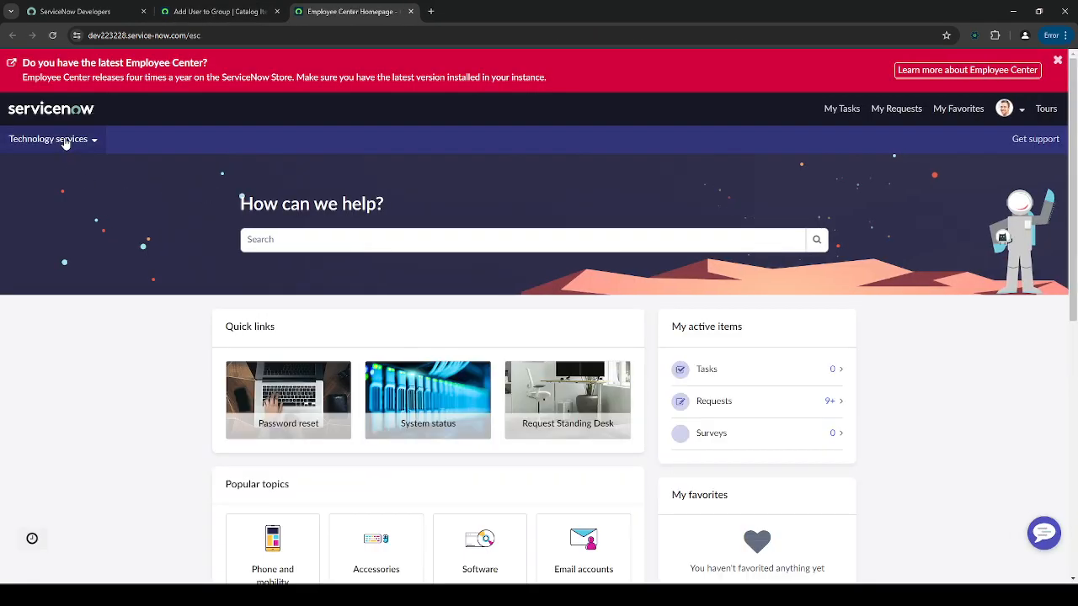
left_click(66, 141)
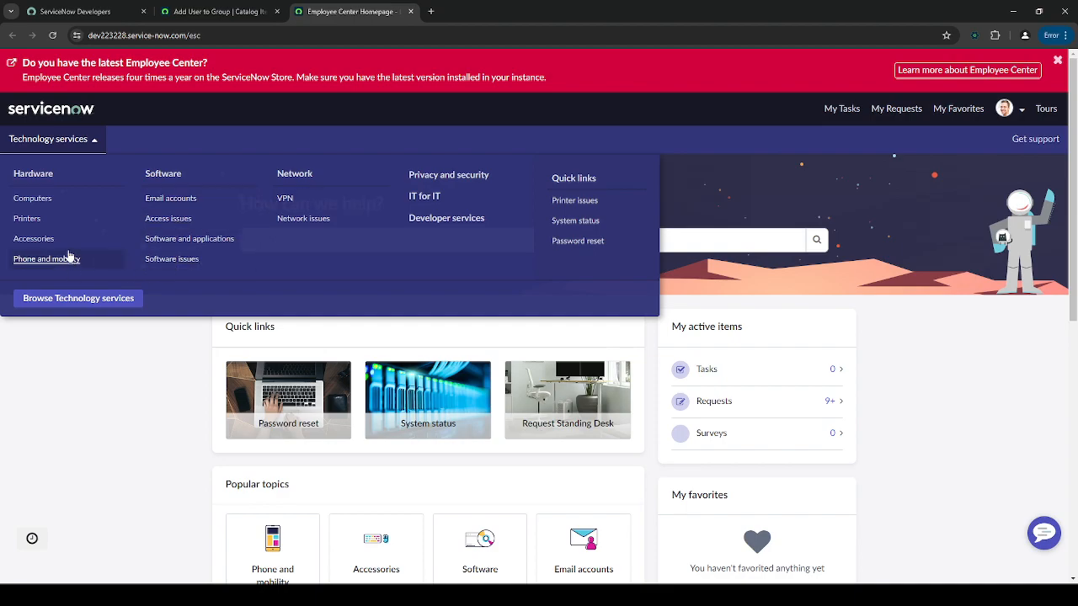
- Select Technology services > IT for IT as the topic and confirm
left_click(217, 11)
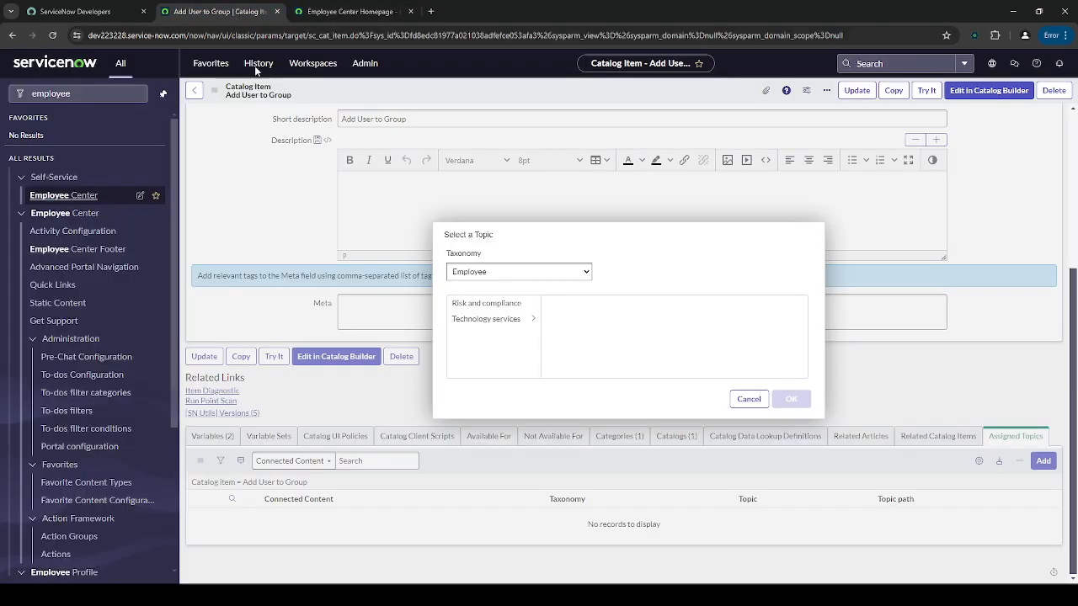
left_click(527, 323)
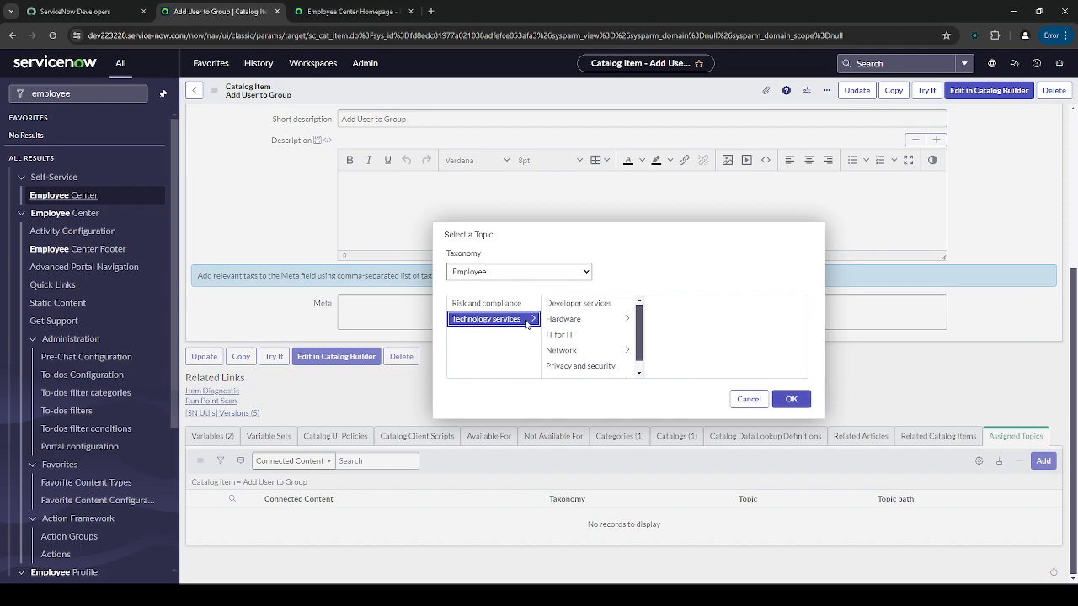
left_click(606, 337)
left_click(511, 272)
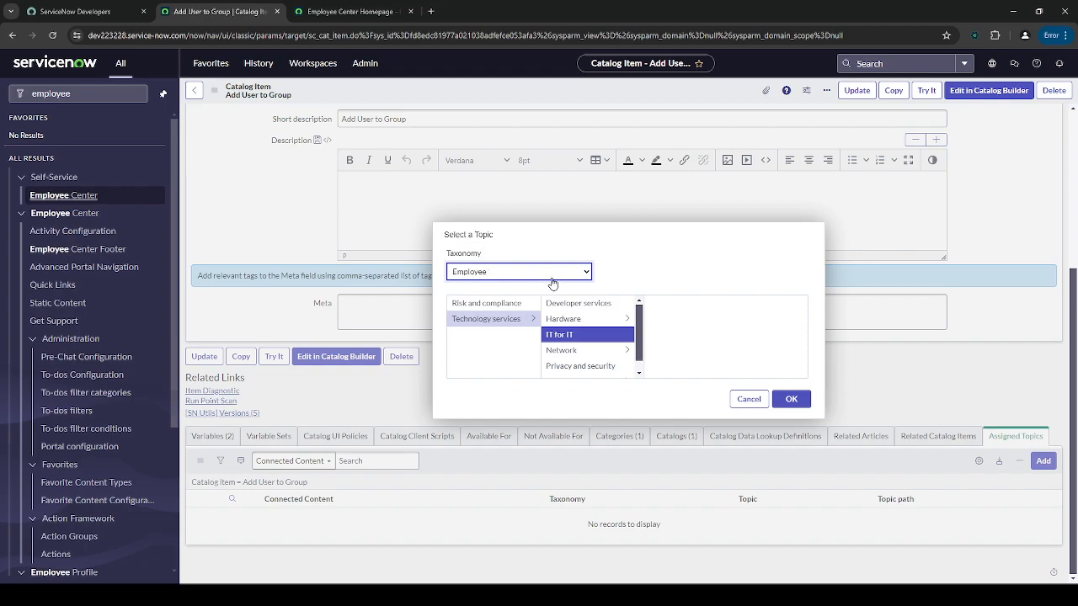
left_click(800, 401)
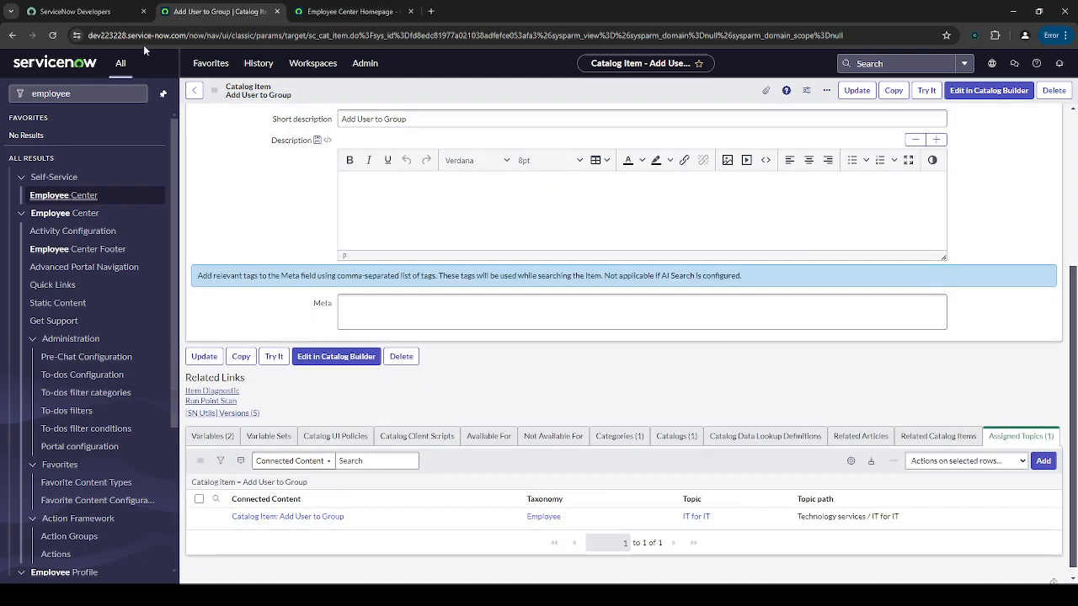
- Search the Employee Center portal for 'Add User to Group' and open the item
left_click(52, 35)
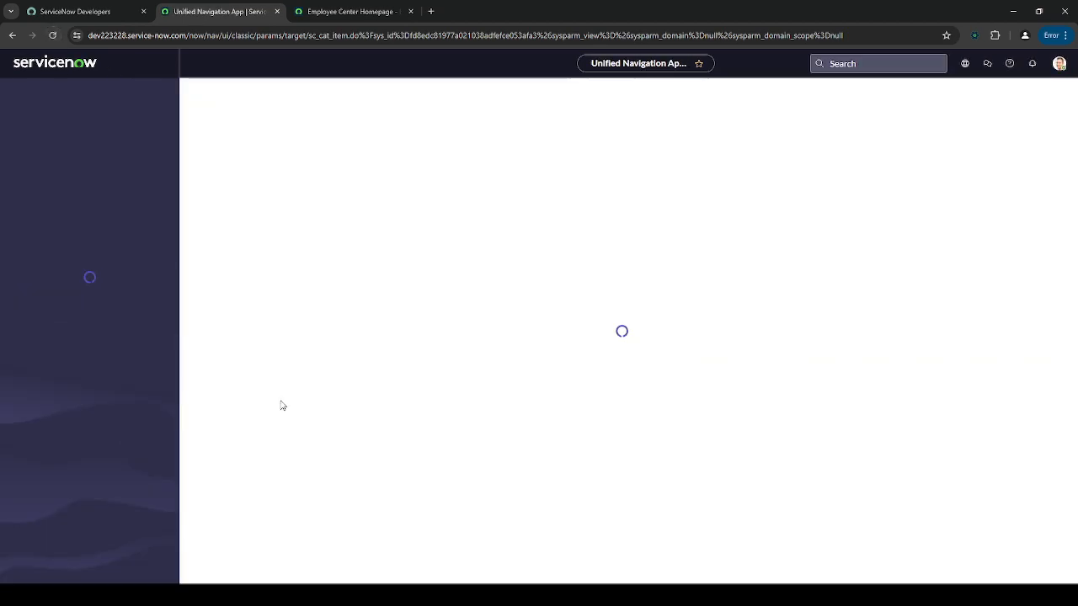
scroll(307, 320, "down", 3)
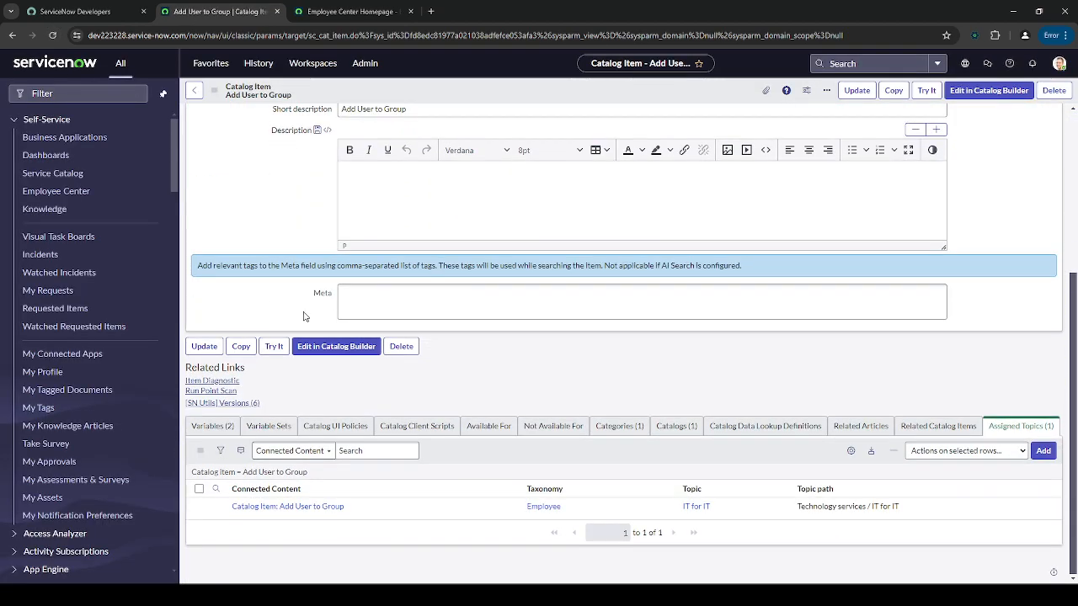
left_click(337, 10)
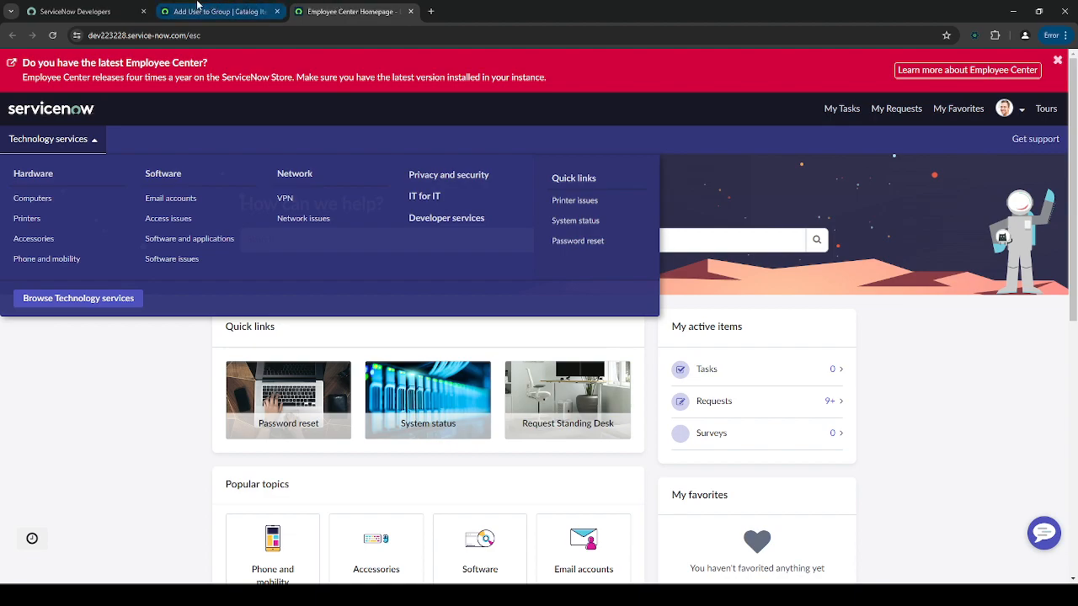
left_click(50, 35)
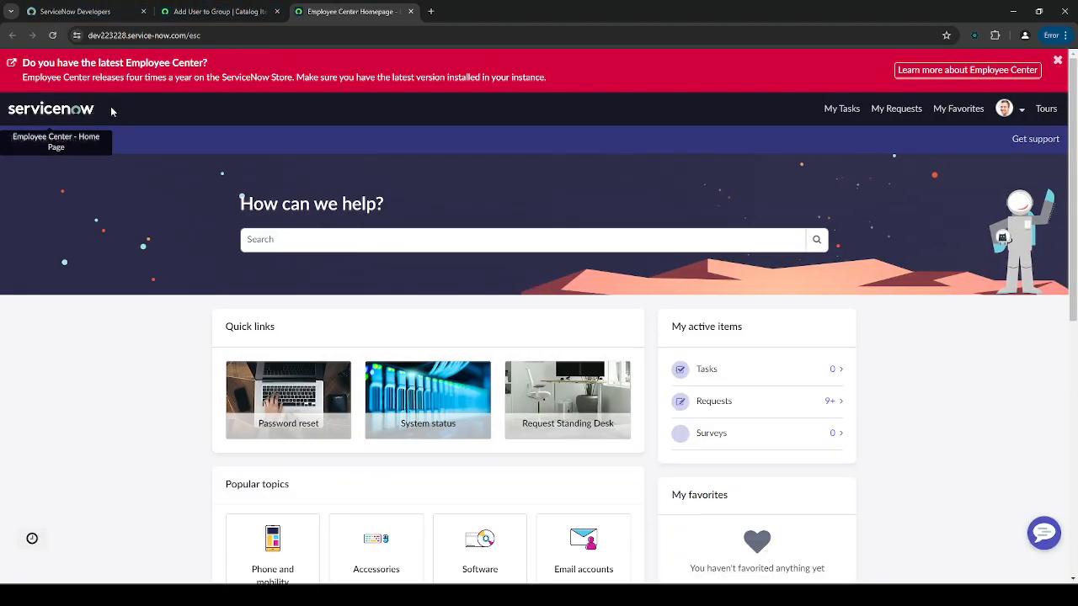
left_click(66, 140)
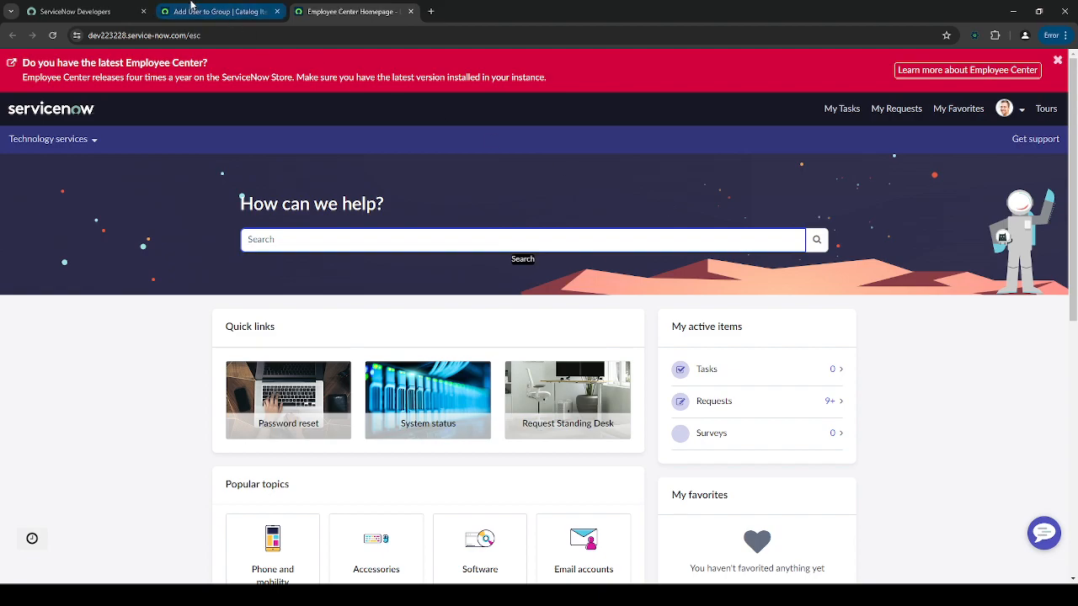
left_click(219, 11)
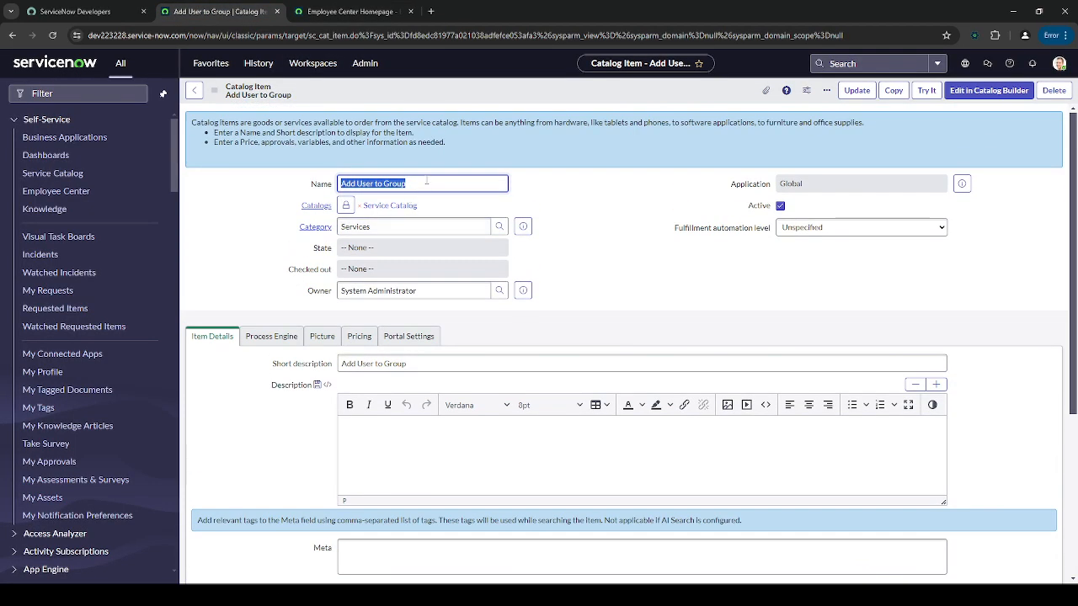
left_click(353, 11)
left_click(454, 239)
type("Add User to Group")
key("Return")
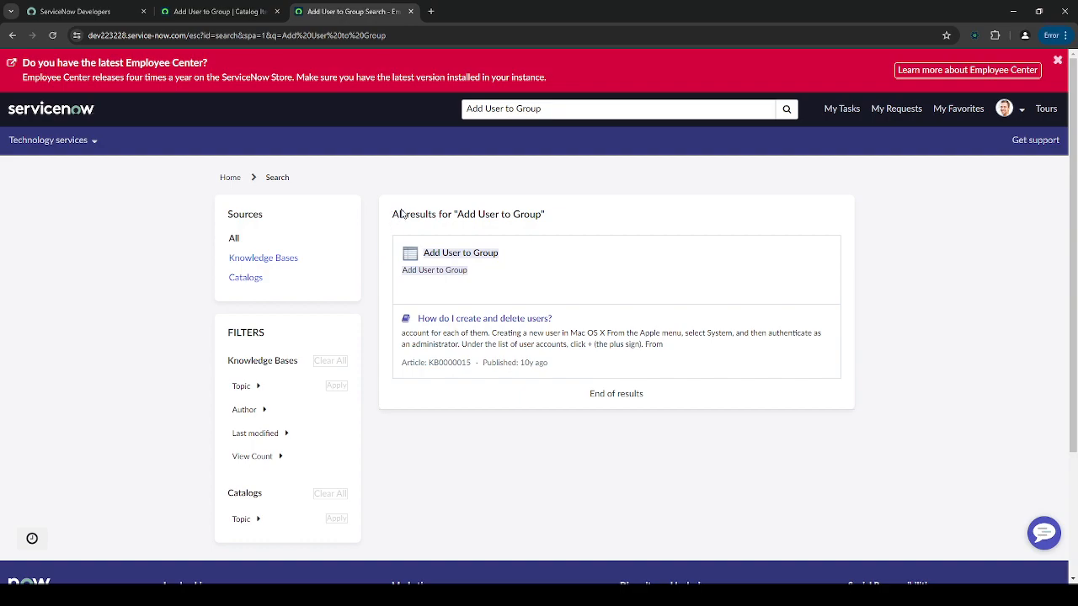
left_click(453, 260)
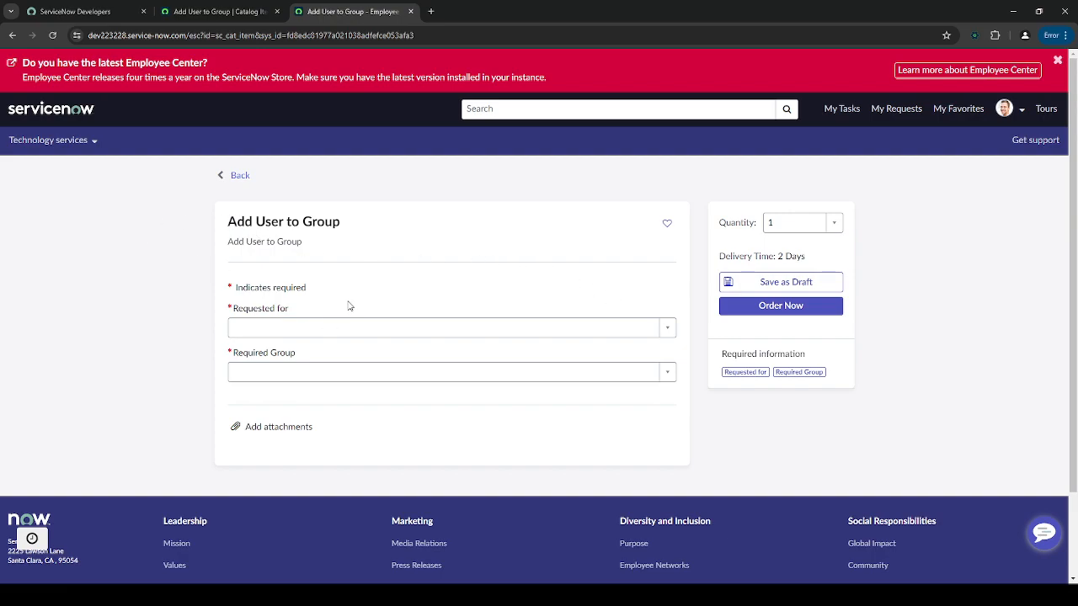
- Inspect the Requested for and Required Group dropdown choices, then return to the catalog item
left_click(421, 328)
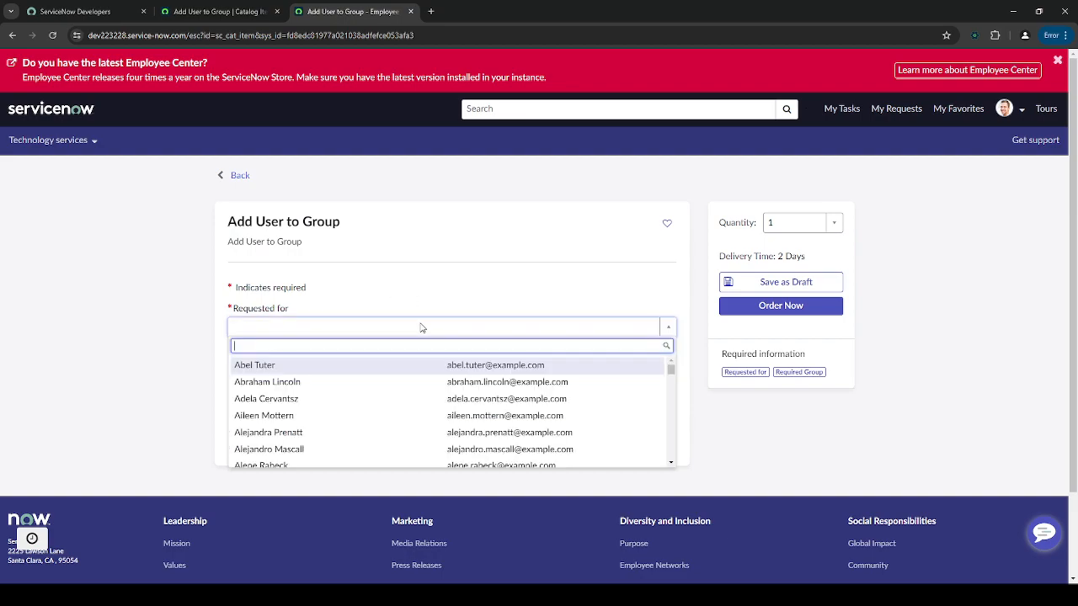
scroll(375, 396, "down", 5)
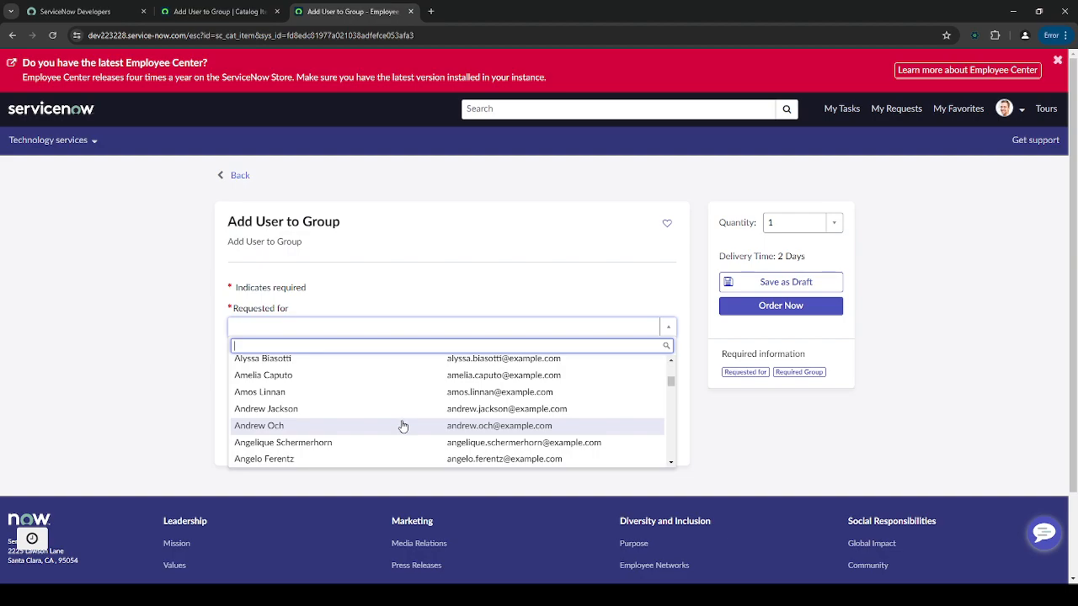
left_click(176, 353)
left_click(279, 376)
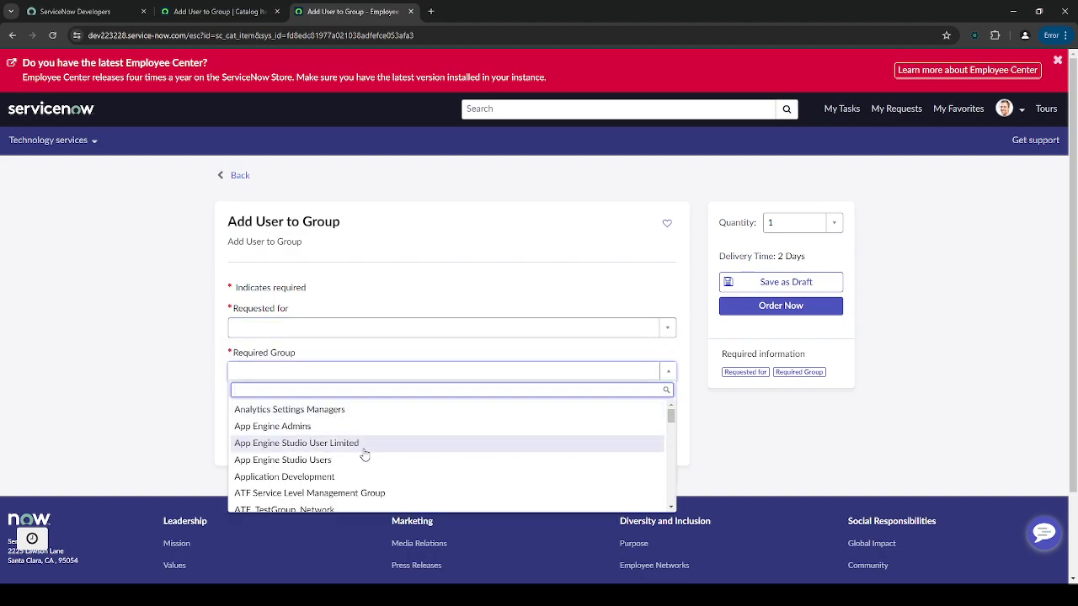
key("ctrl+shift+Tab")
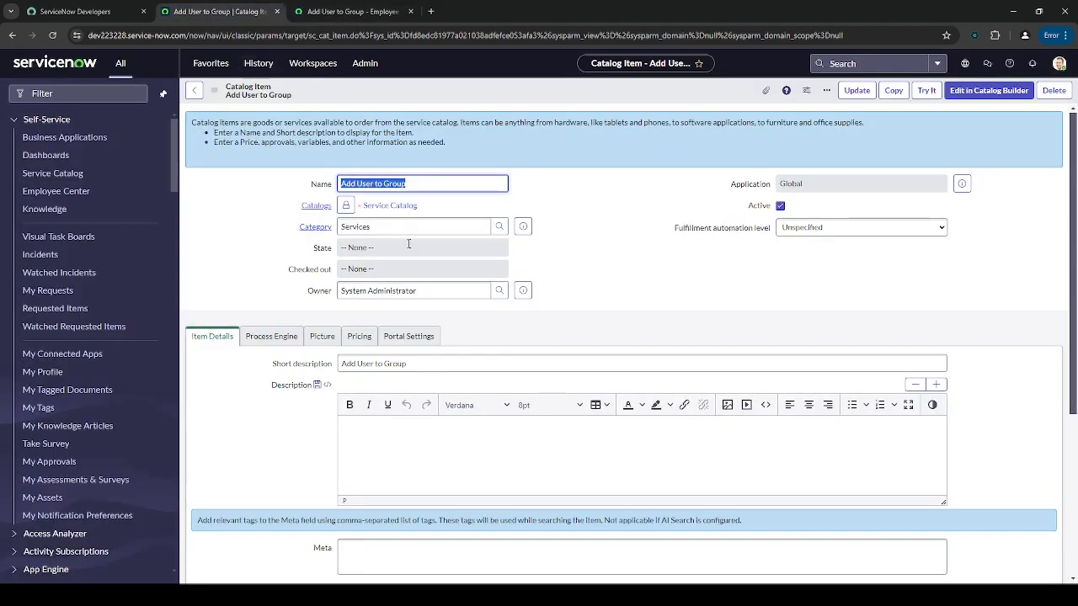
- Change the Portal Settings request method to Submit and reload the portal order form
left_click(408, 337)
scroll(388, 337, "down", 1)
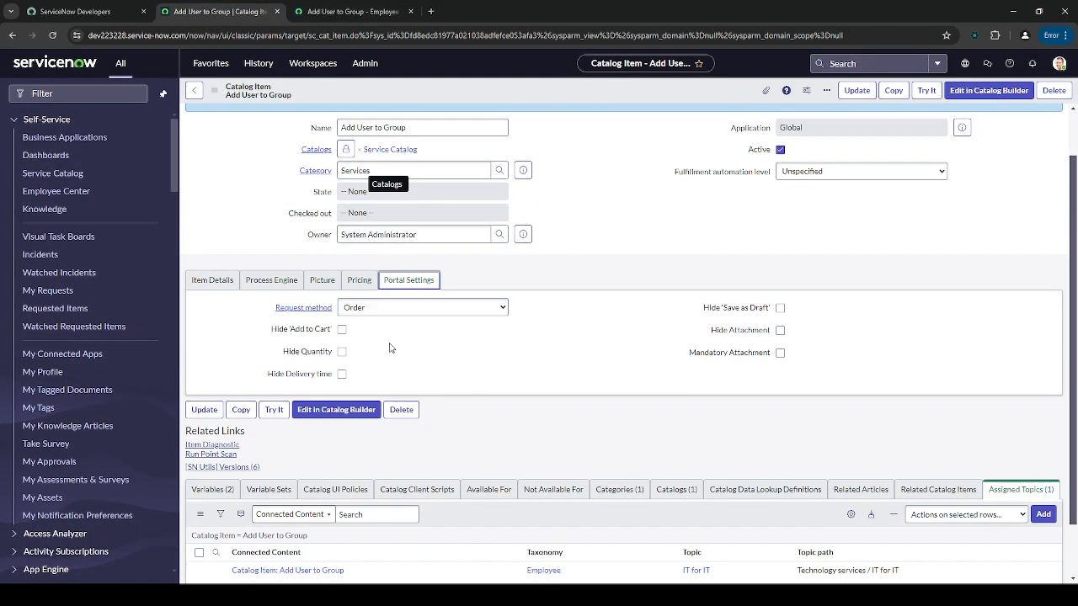
left_click(387, 309)
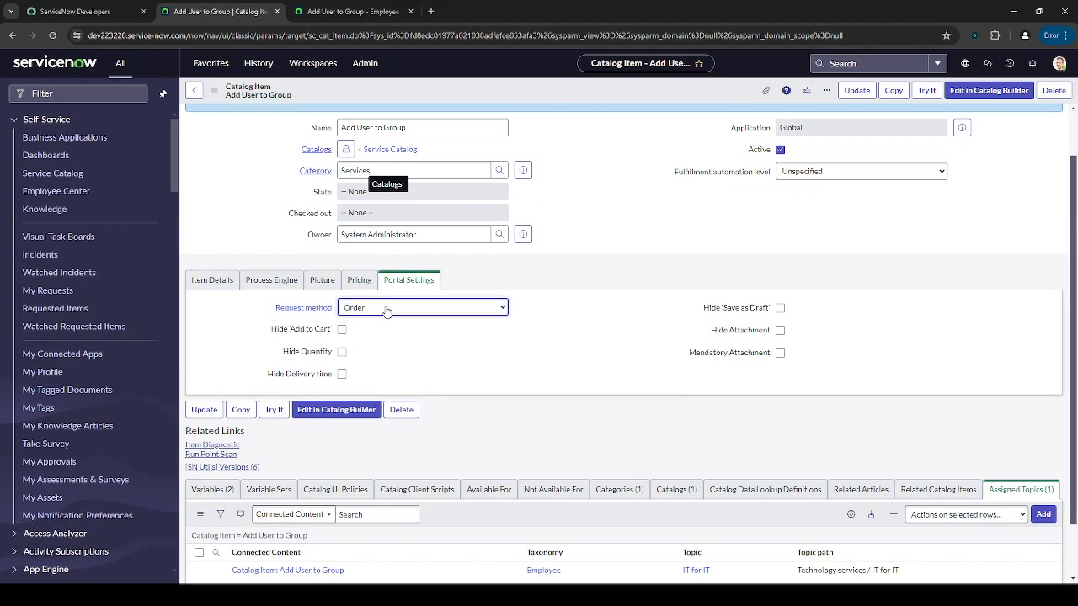
key("Down")
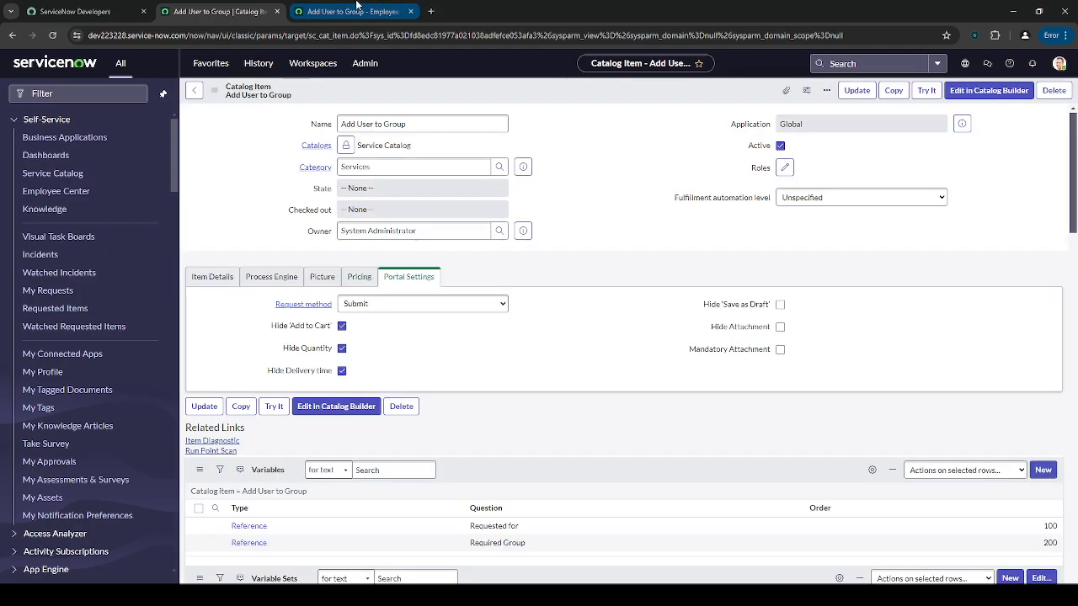
left_click(383, 7)
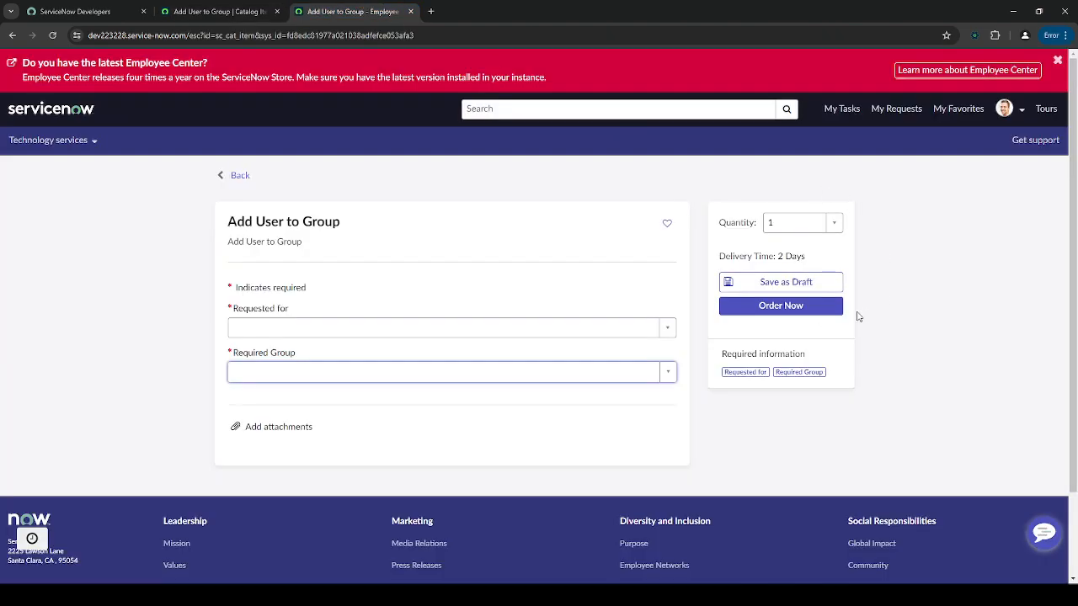
left_click(52, 35)
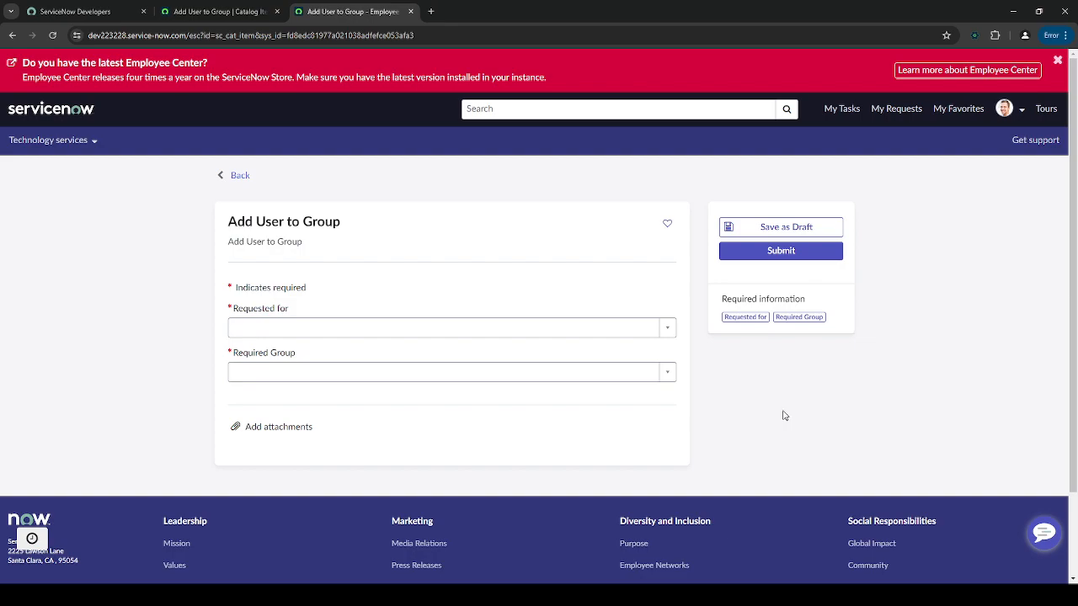
- Create group 'IT Automation' described 'This group is to keep track of automated…' and submit
left_click(219, 11)
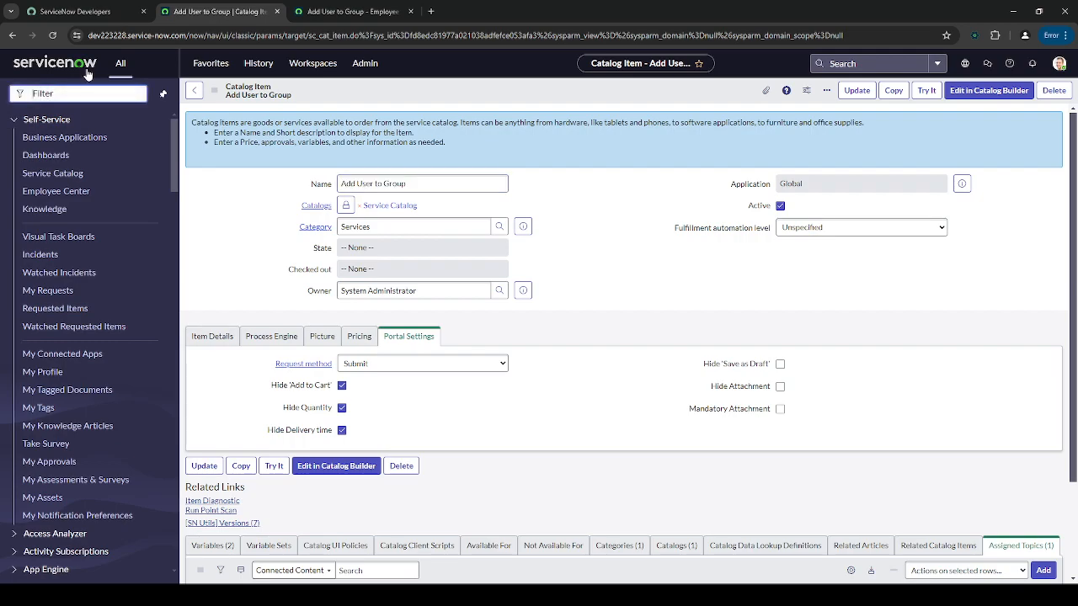
type("groups")
scroll(5, 347, "down", 7)
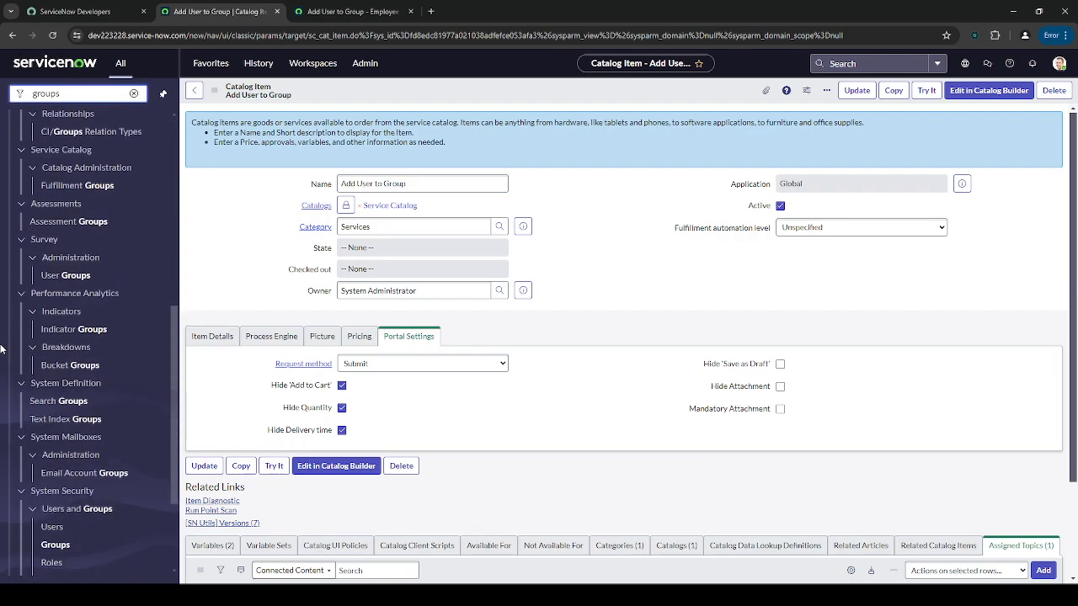
left_click(44, 505)
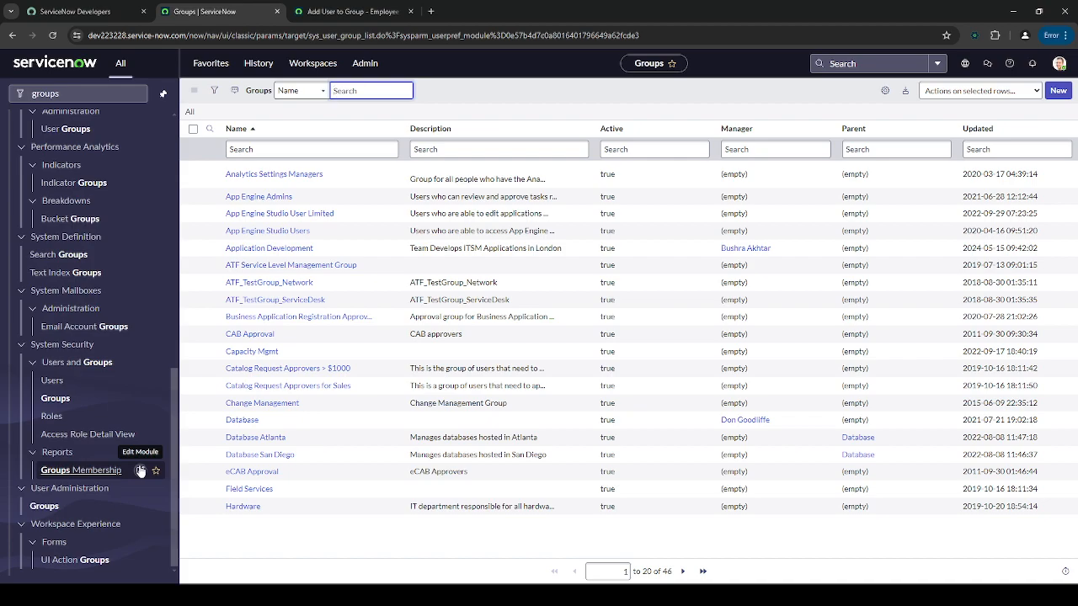
left_click(1057, 90)
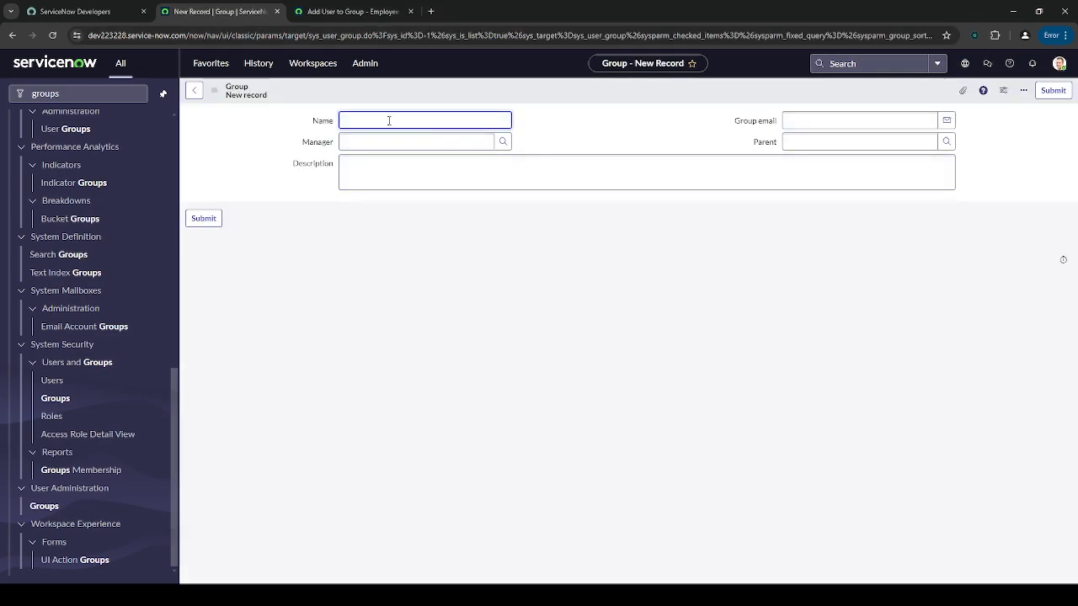
type("t")
key("Tab")
key("Tab")
key("Tab")
key("Tab")
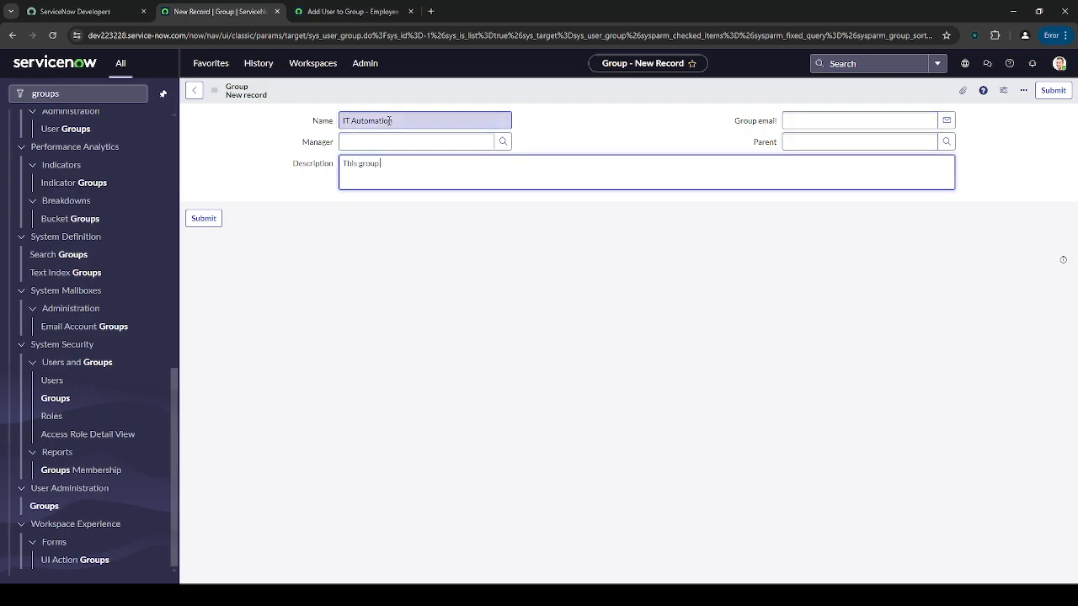
type("This group is to keep track of automated tasks.")
left_click(1051, 91)
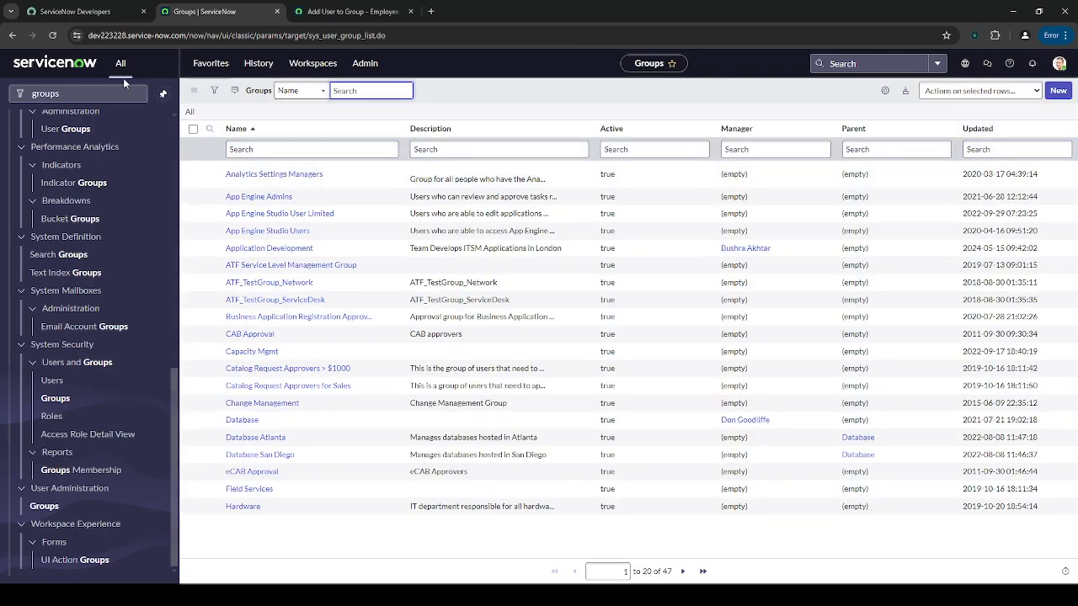
- Filter the Groups list by name containing 'Aut' to find IT Automation
left_click(282, 149)
type("*A")
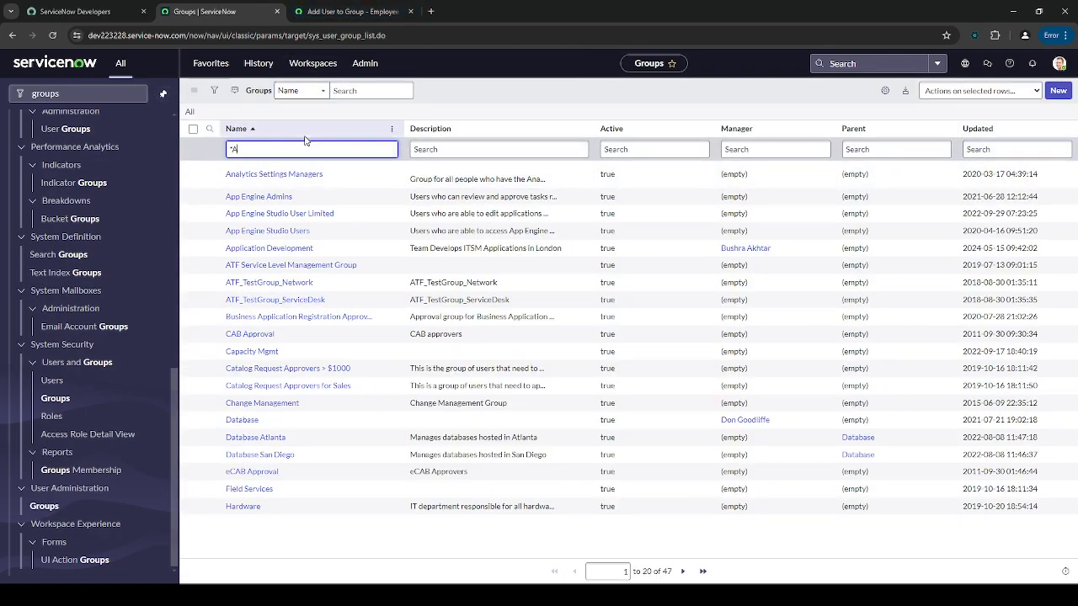
key("Return")
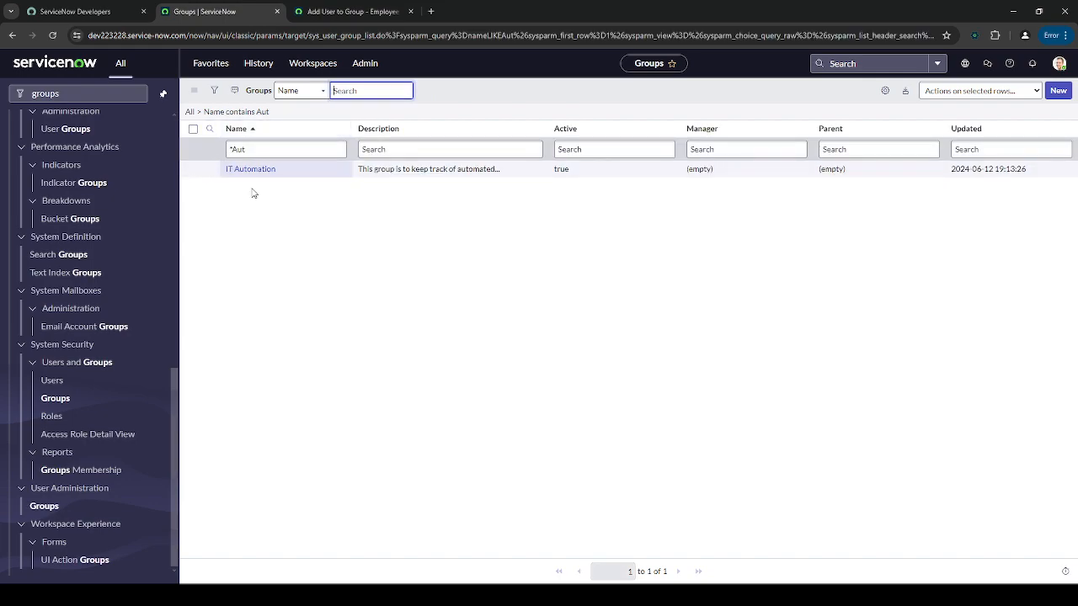
left_click(229, 149)
left_click(192, 193)
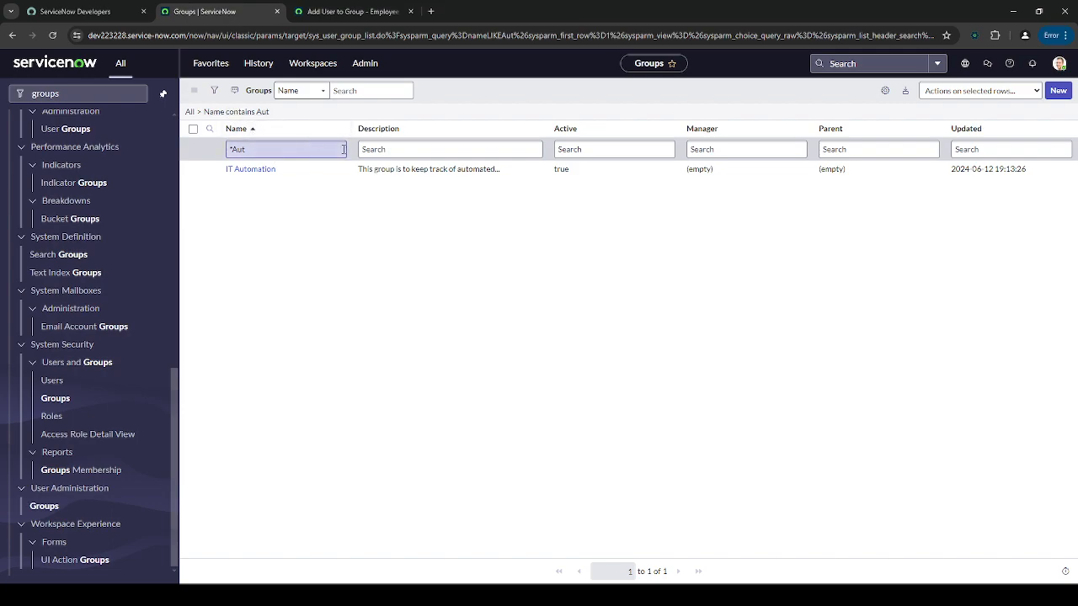
- Open Flow Designer via the 'flow design' search and choose New > Flow
left_click(78, 92)
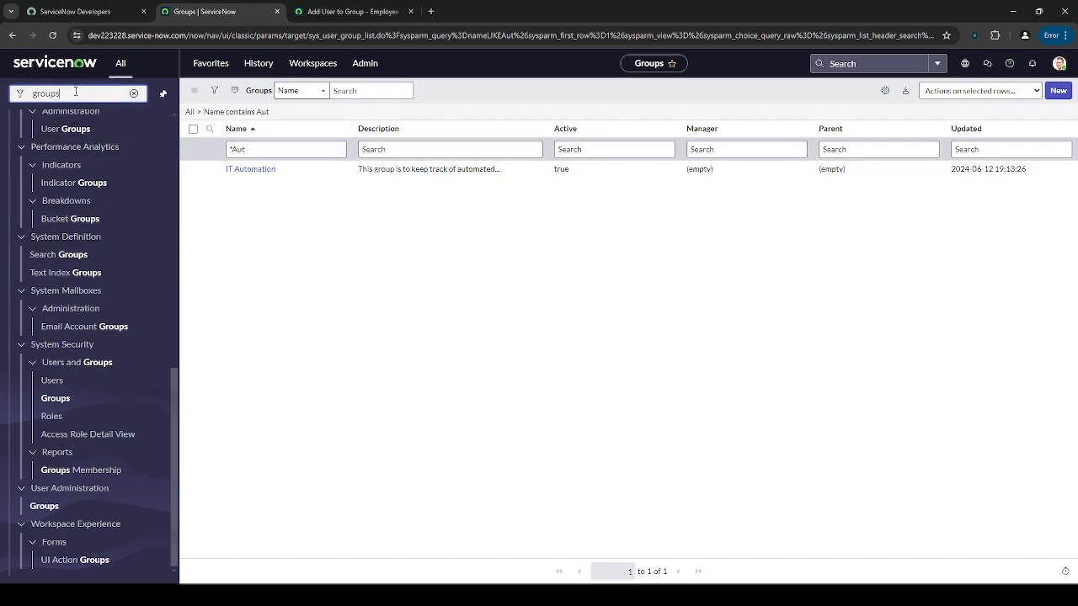
type("flow design")
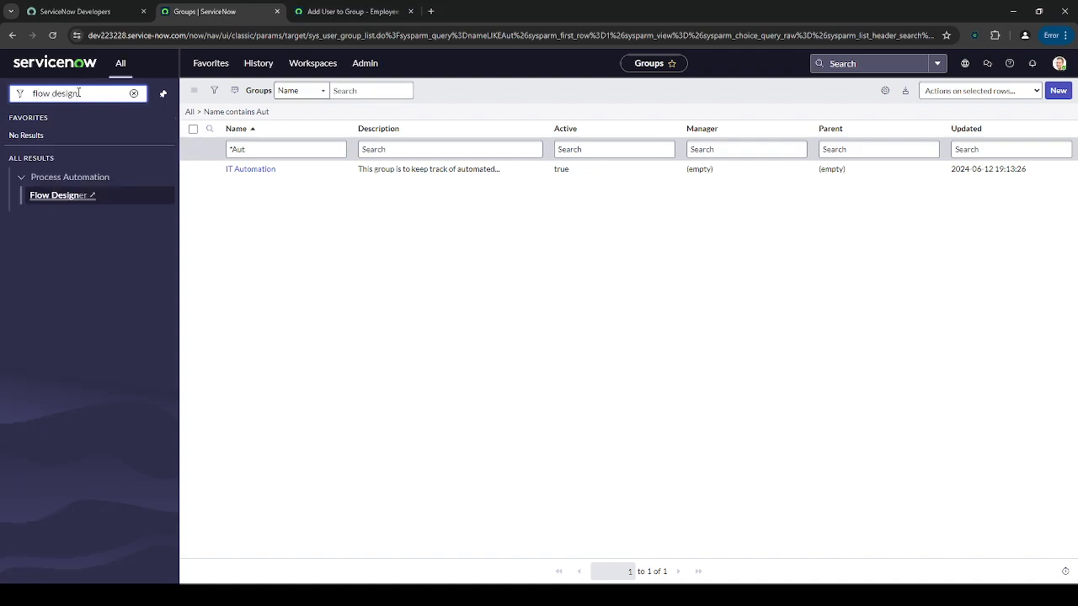
key("Return")
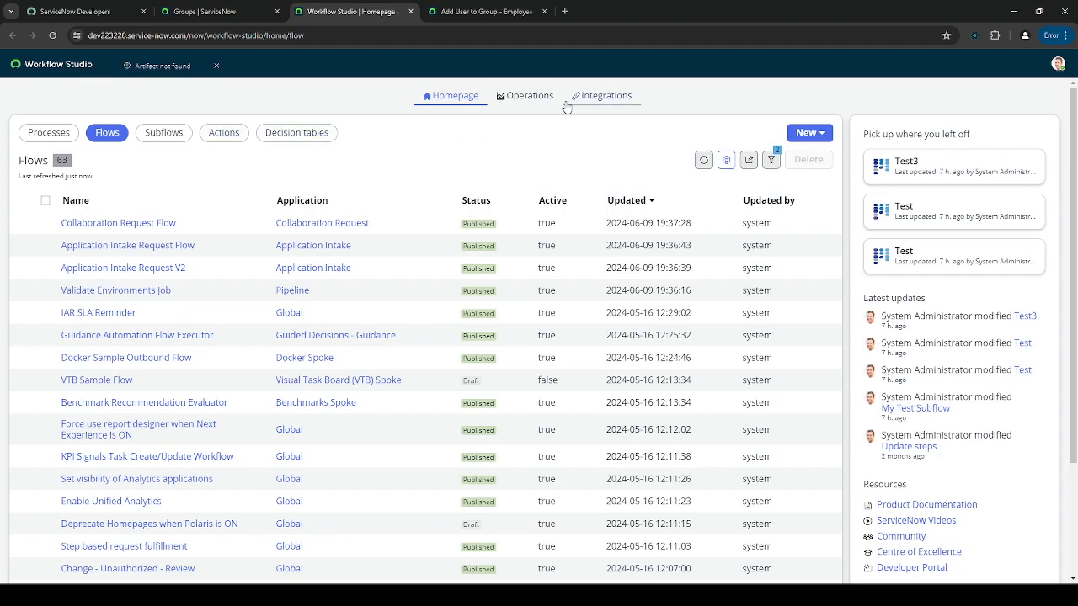
left_click(813, 131)
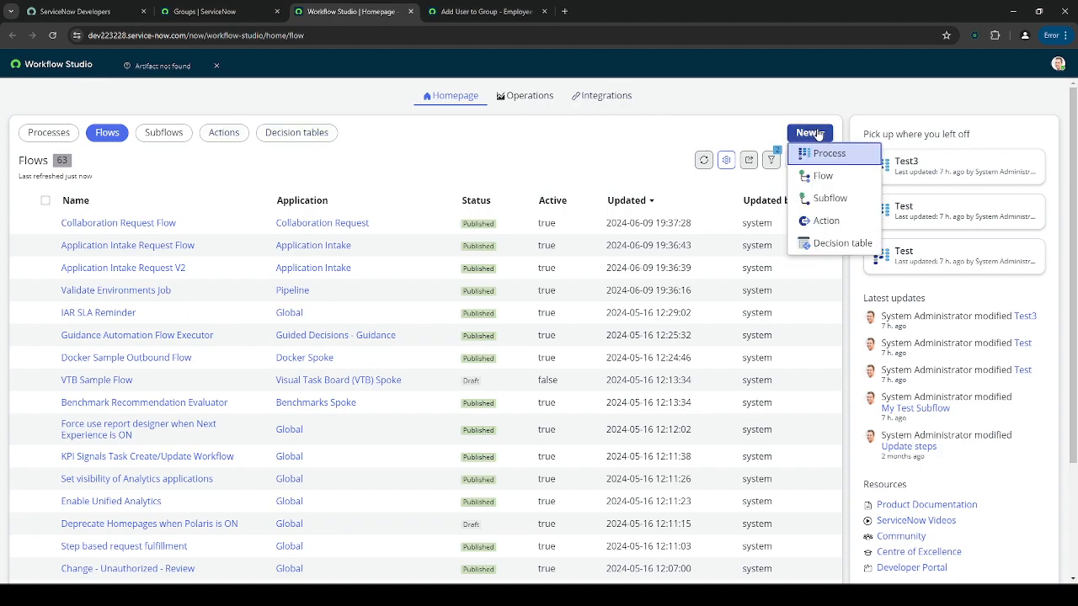
left_click(835, 180)
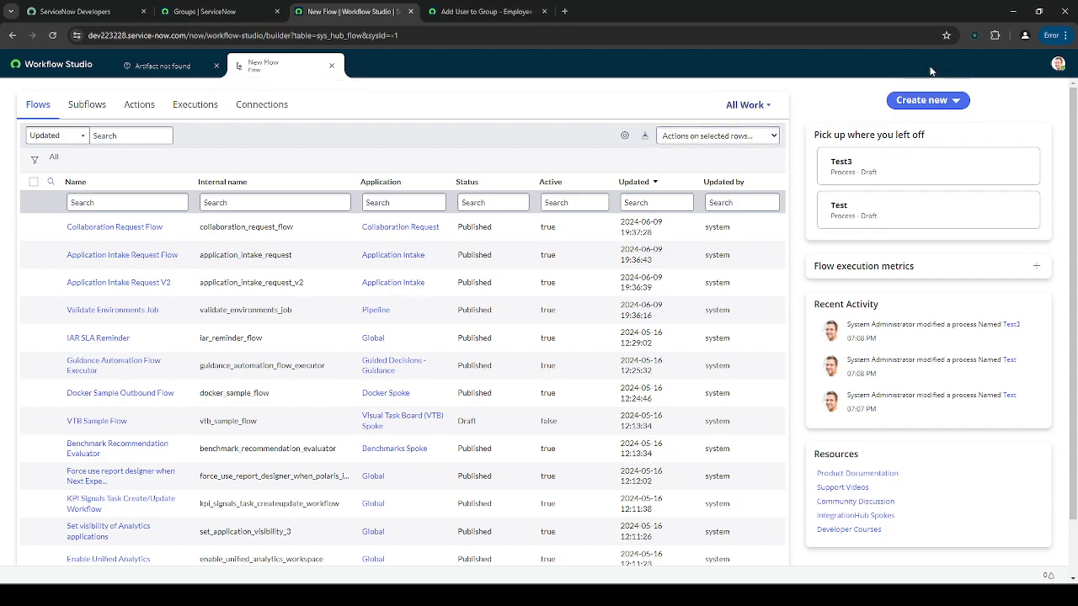
left_click(937, 102)
- Start a new flow named 'Automate Group Request' with advanced options revealed
left_click(905, 120)
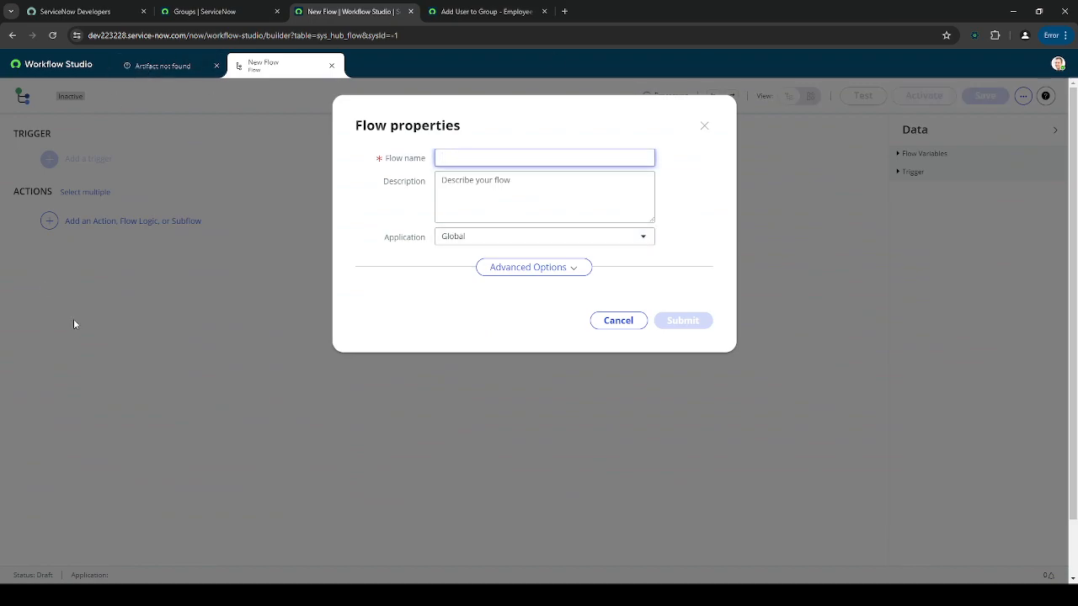
left_click(572, 266)
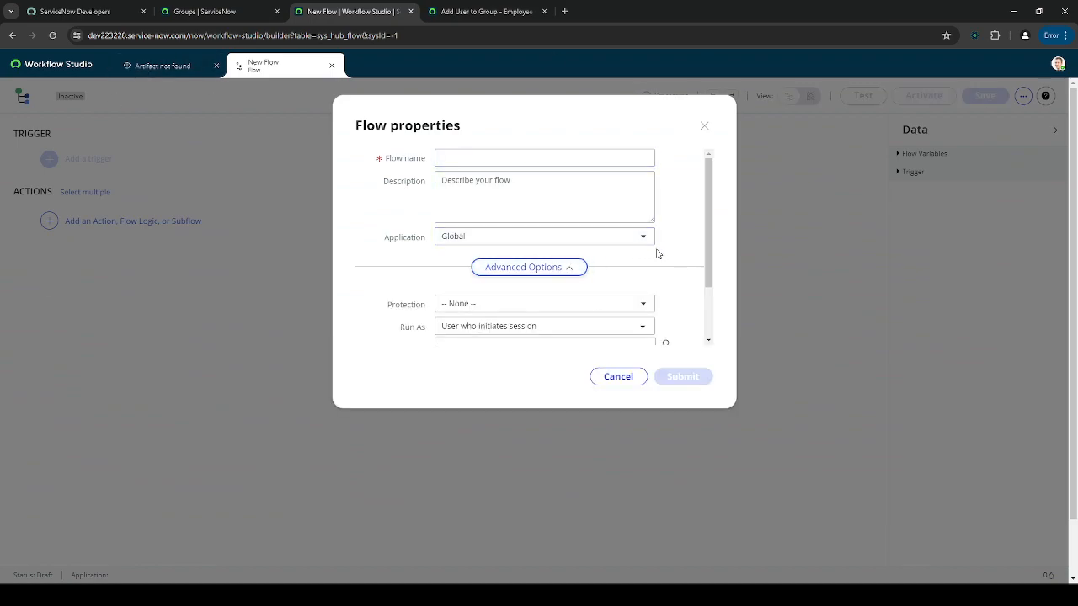
left_click(548, 159)
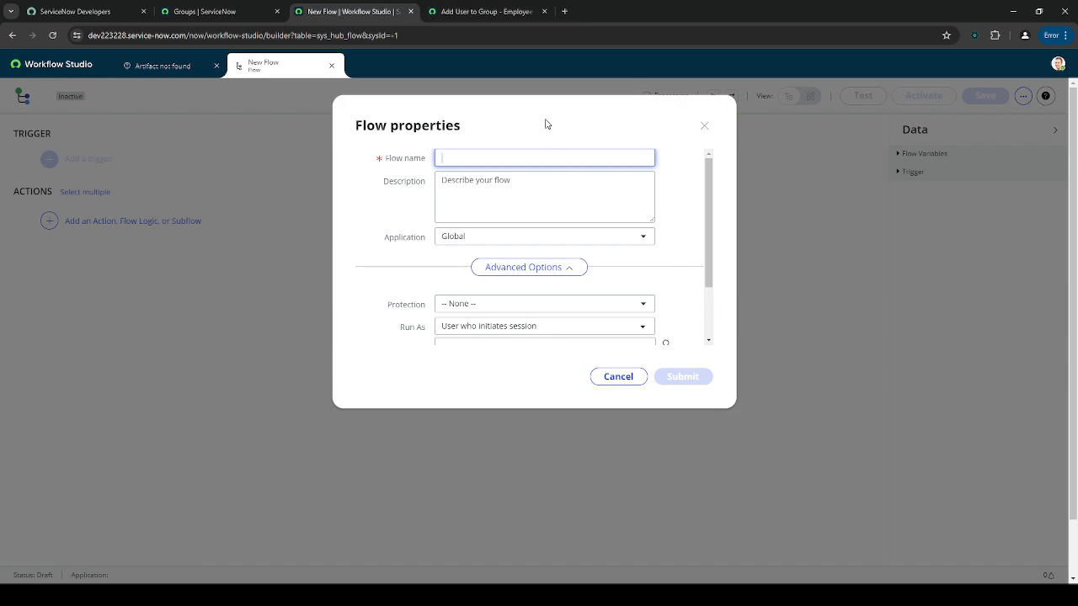
type("Auto")
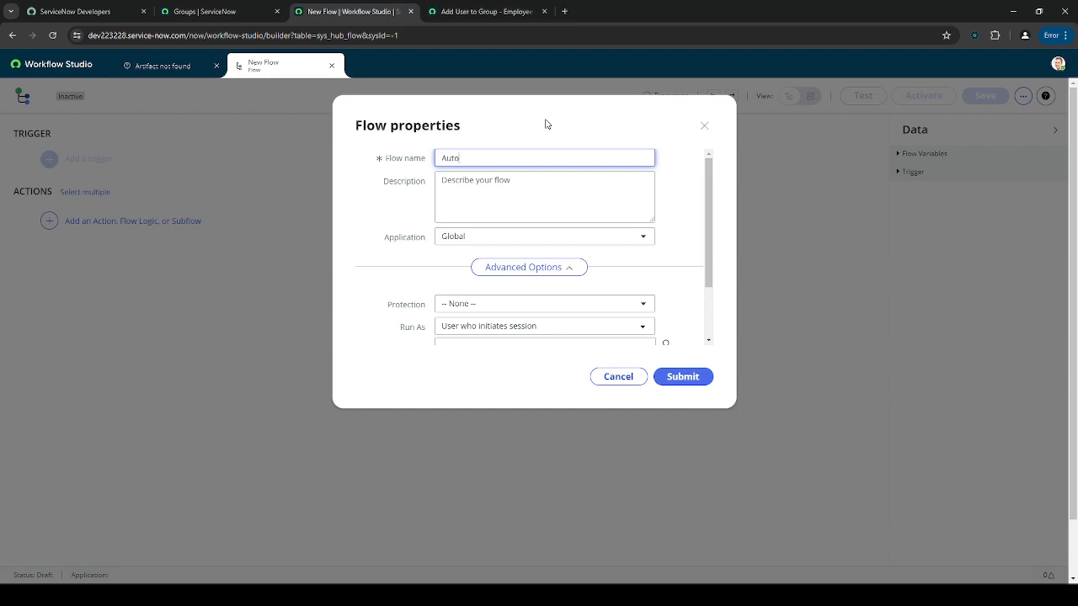
key("ctrl+a")
type("Automate")
key("ctrl+a")
type("Automate Group Reque")
- Set the flow's Run As to System User and submit it
scroll(685, 180, "down", 3)
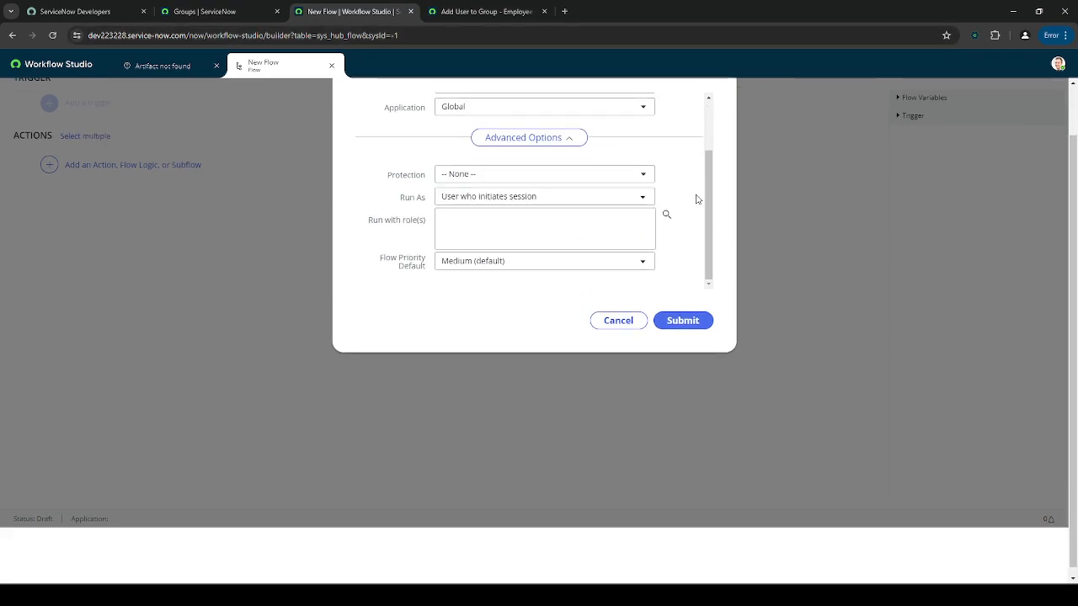
scroll(765, 233, "up", 1)
left_click(640, 252)
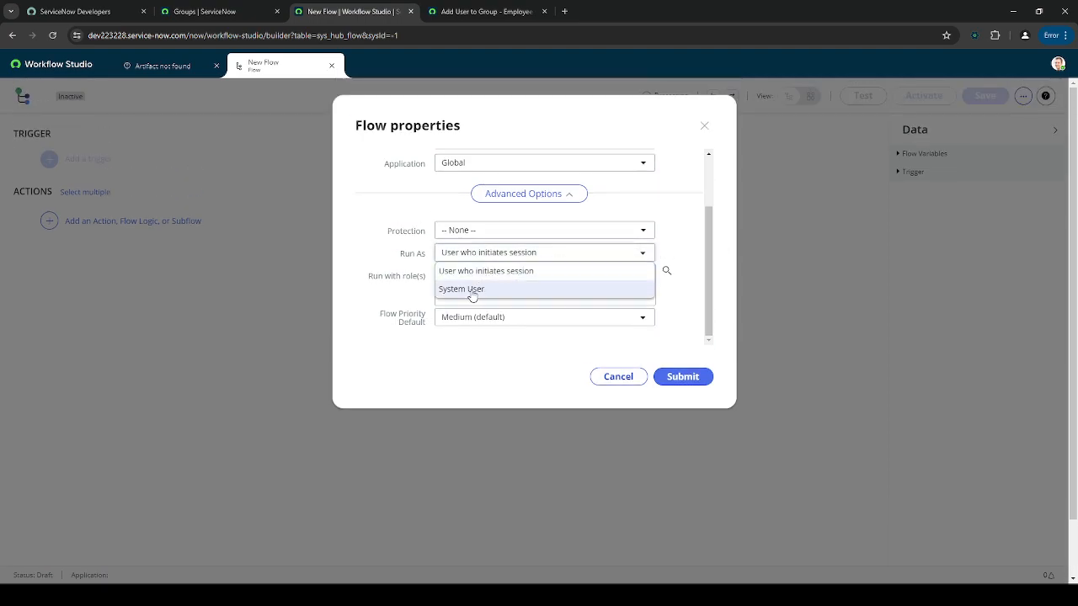
left_click(527, 289)
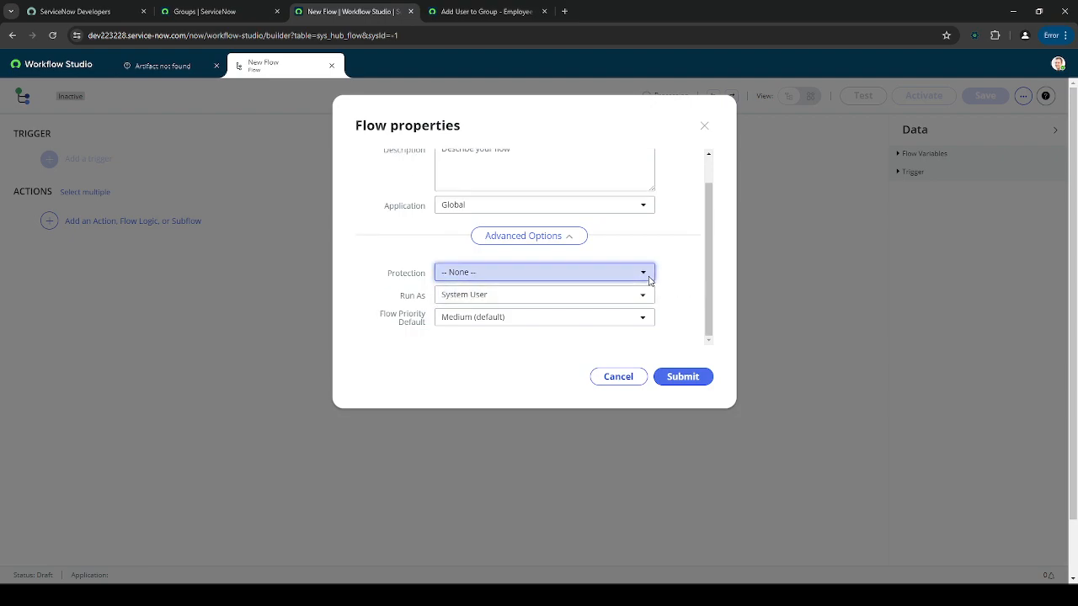
scroll(674, 274, "up", 1)
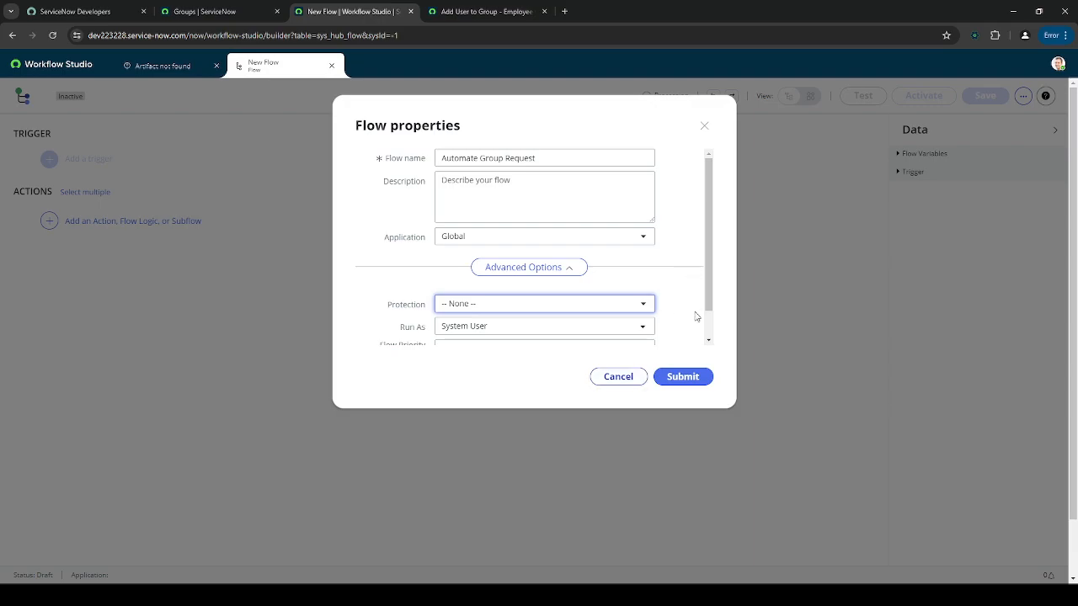
left_click(687, 376)
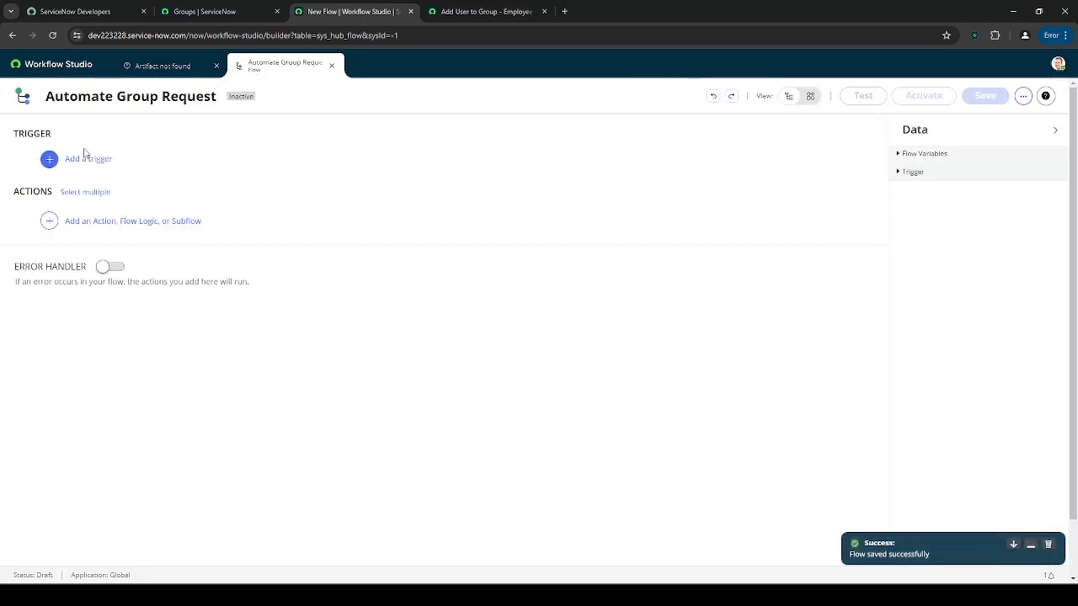
left_click(87, 159)
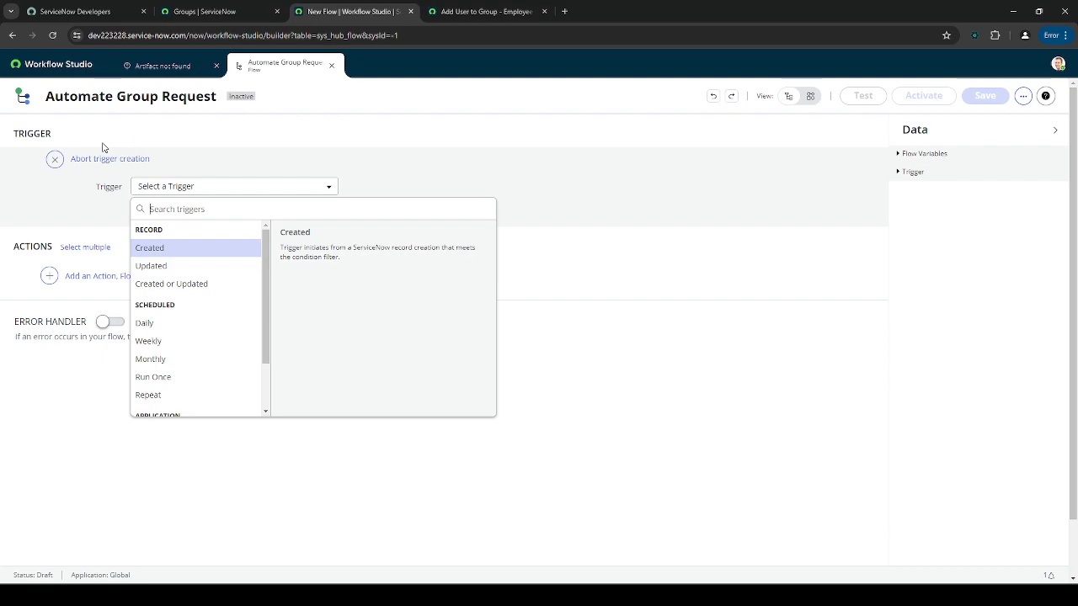
- Delete the existing trigger and add a Service Catalog trigger found by searching 'se'
type("cat")
key("Return")
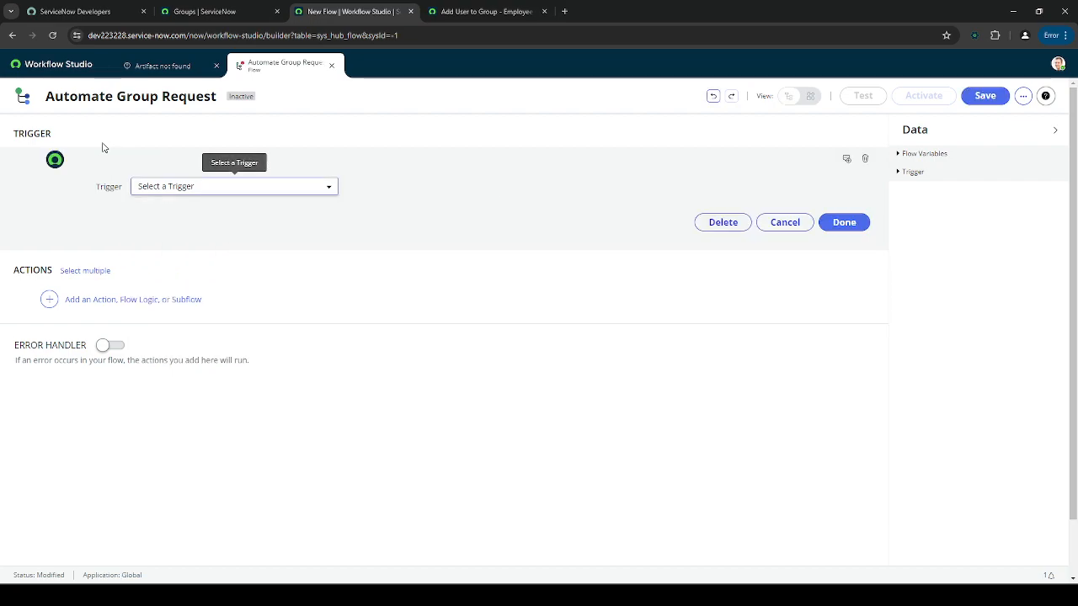
left_click(867, 224)
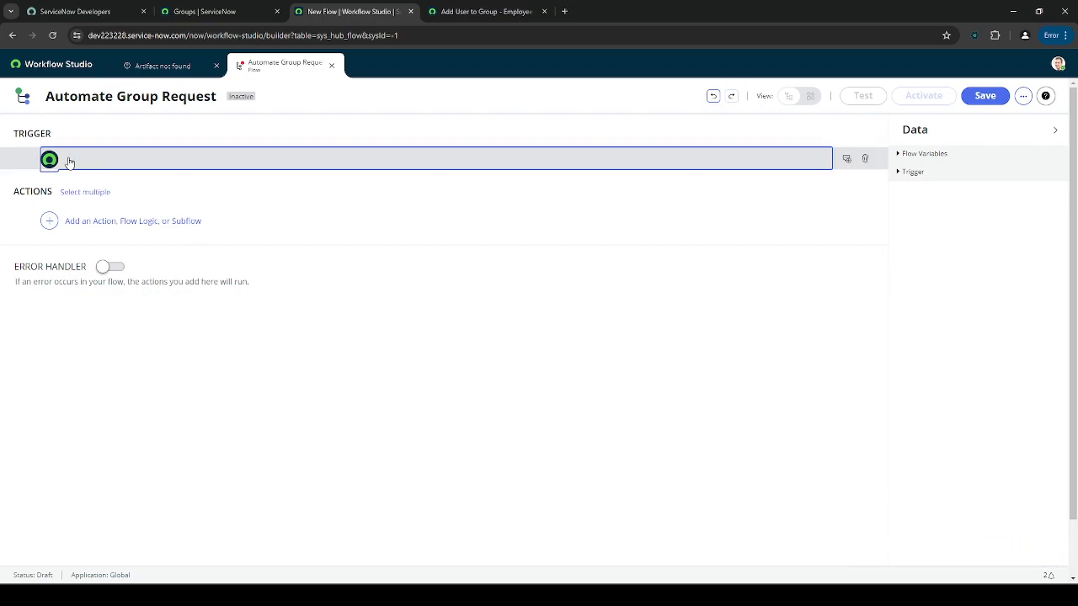
left_click(865, 158)
left_click(627, 242)
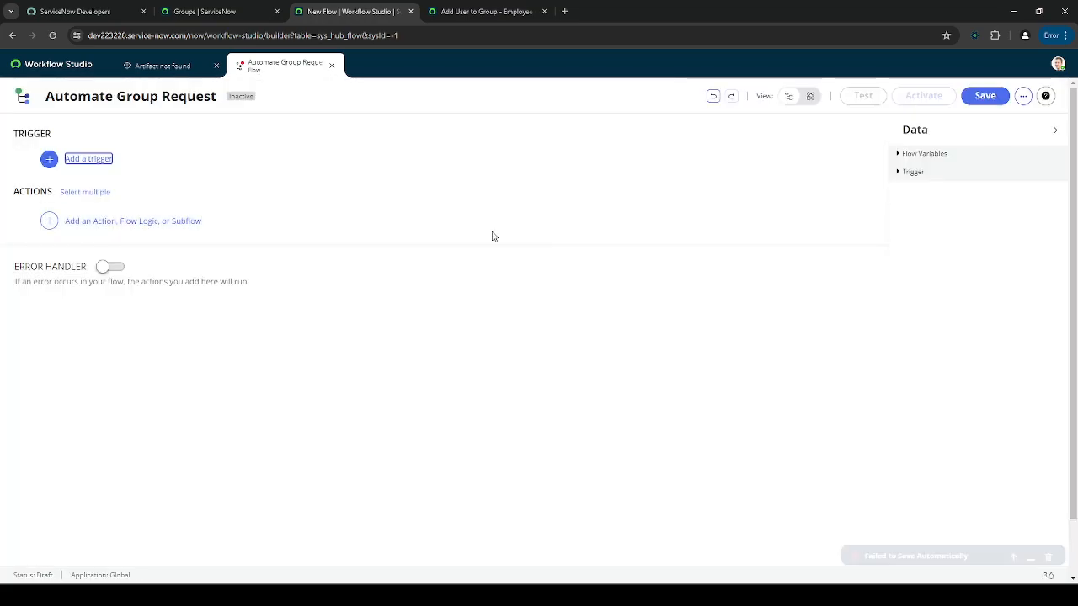
left_click(69, 160)
type("servi")
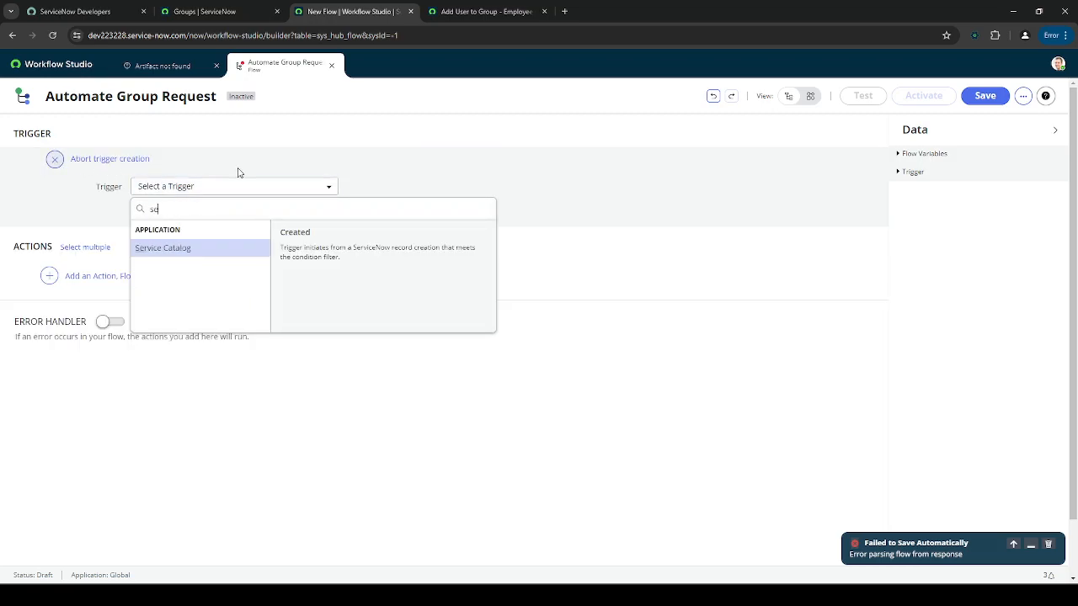
left_click(196, 256)
left_click(838, 246)
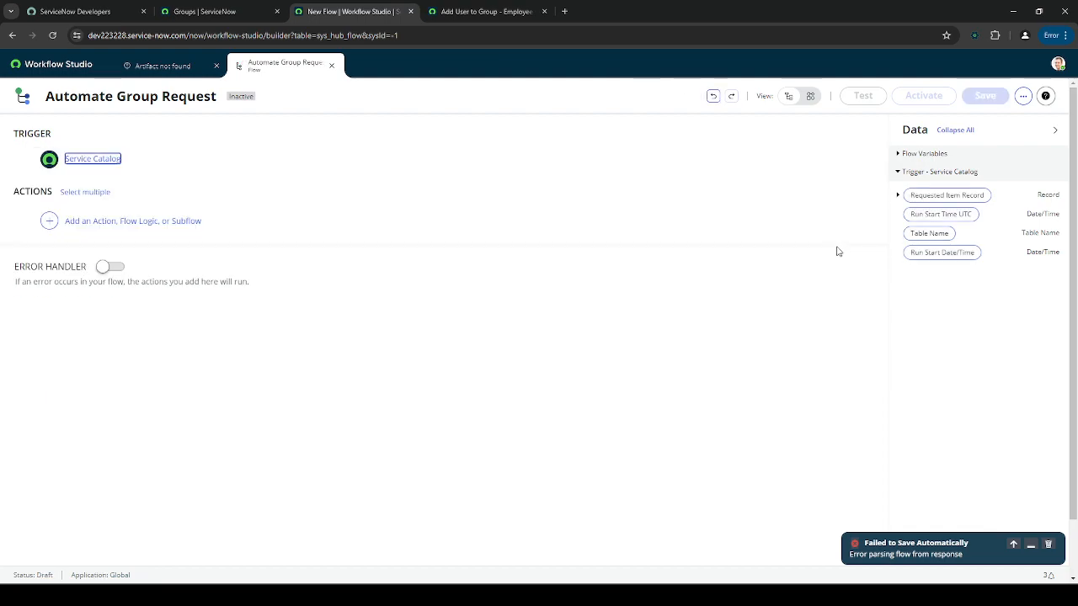
- Add a Get Catalog Variables action, searched as 'get ca', as the first step
left_click(72, 221)
left_click(99, 219)
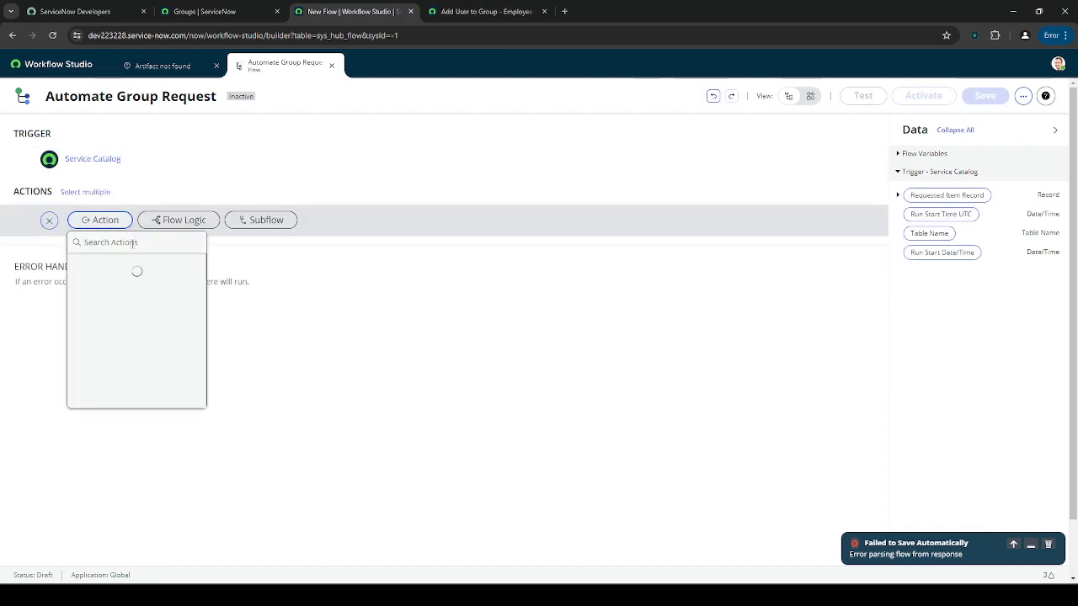
type("get cata")
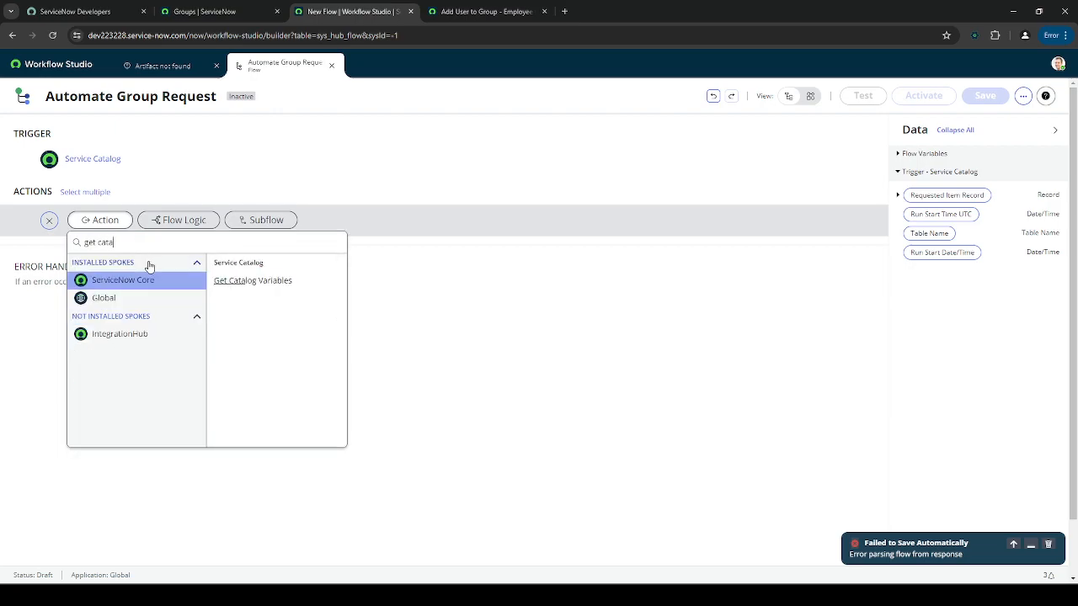
left_click(253, 280)
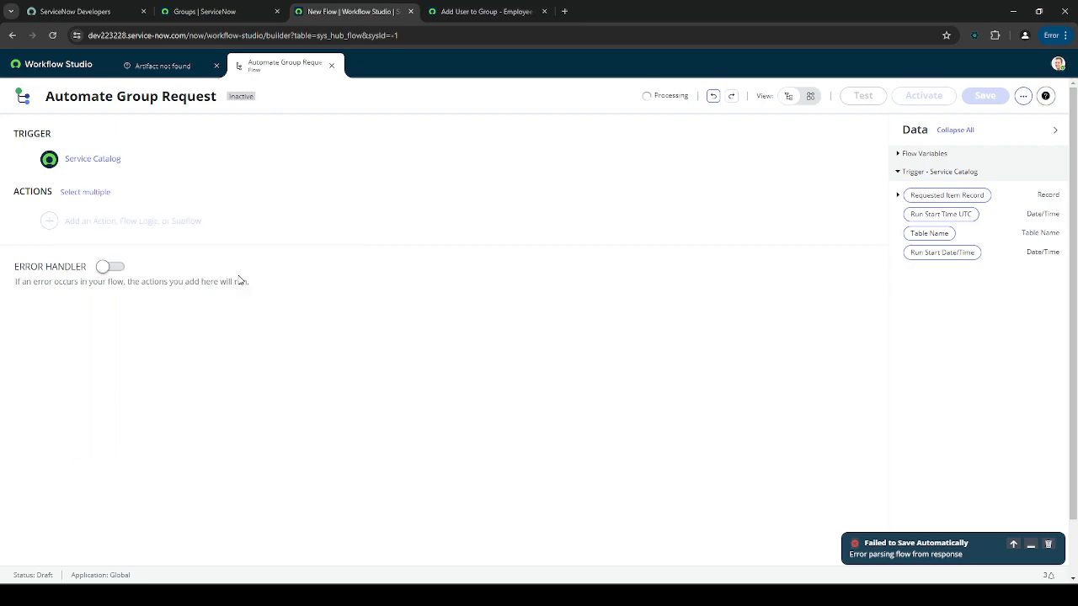
left_click(205, 11)
left_click(80, 10)
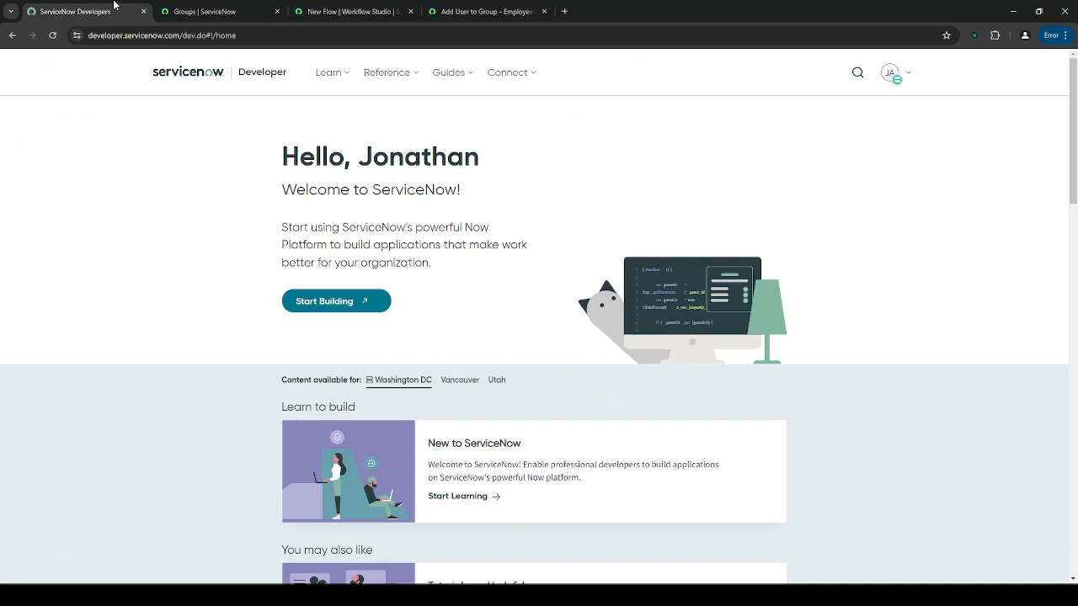
left_click(504, 10)
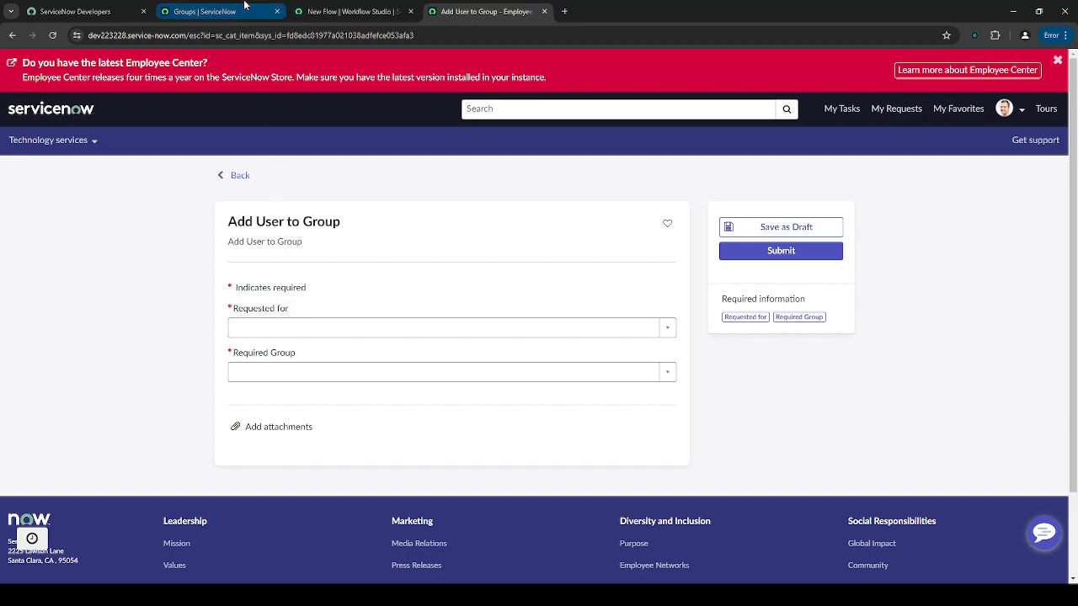
left_click(246, 8)
left_click(313, 7)
scroll(236, 227, "down", 1)
- Pick the Add User to Group item and select both requested_for and required_group variables
left_click(221, 329)
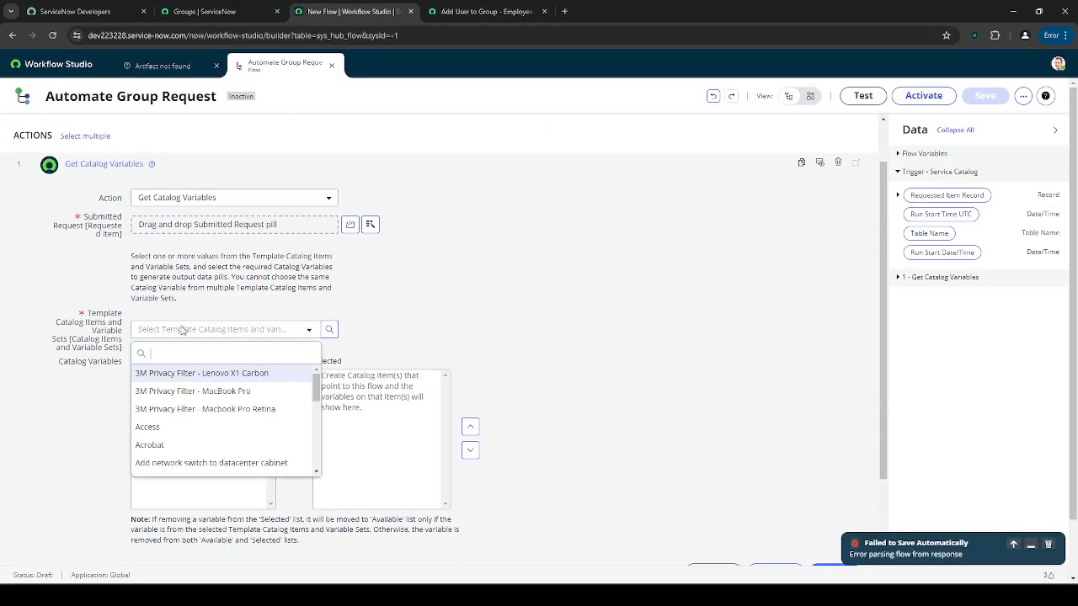
type("*Group")
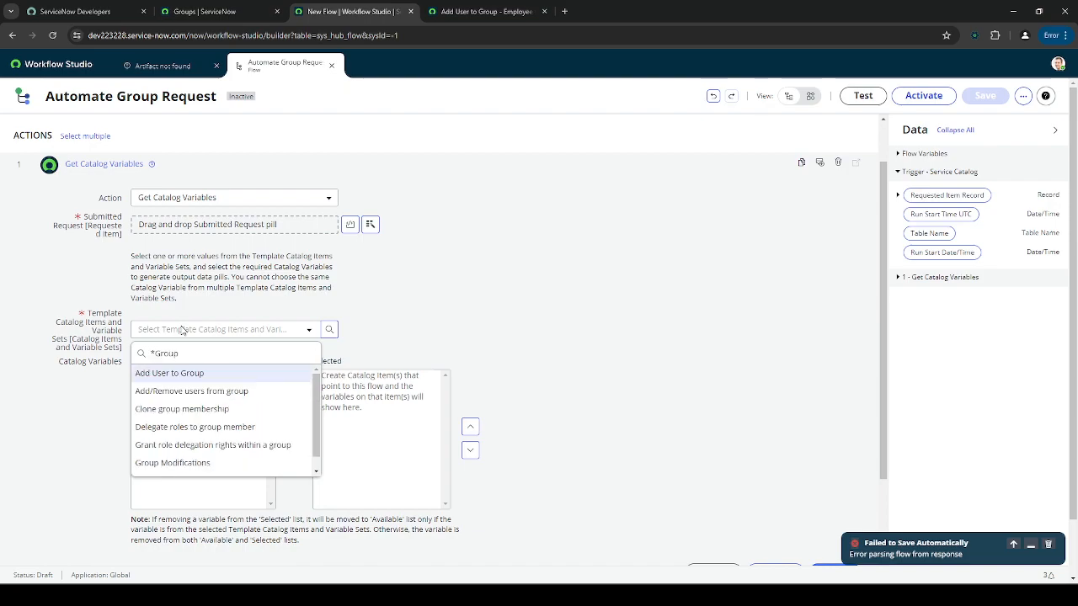
left_click(239, 373)
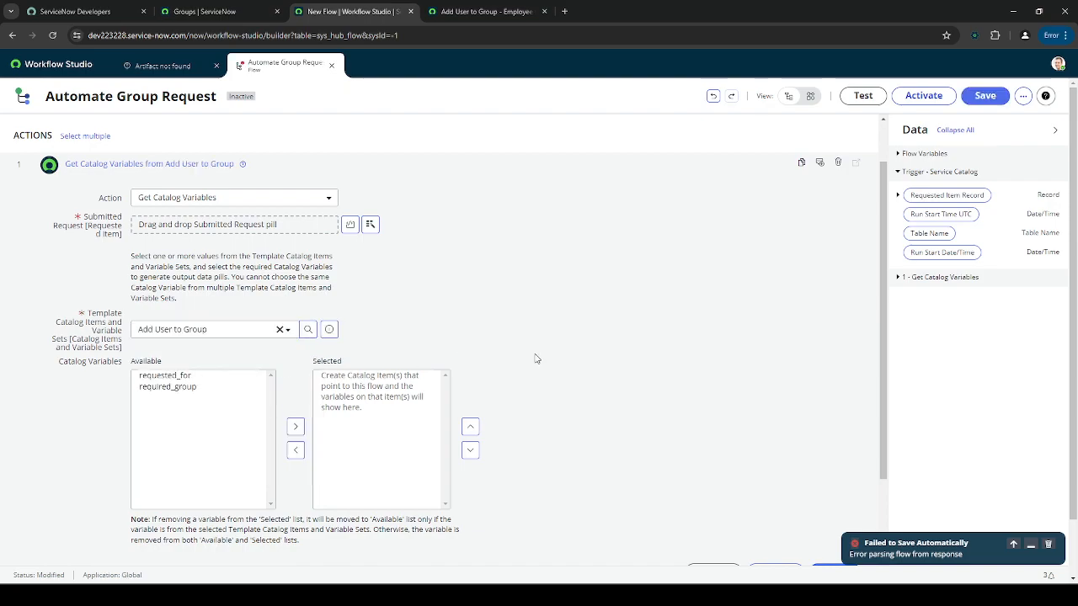
left_click_drag(169, 376, 173, 387)
left_click(296, 426)
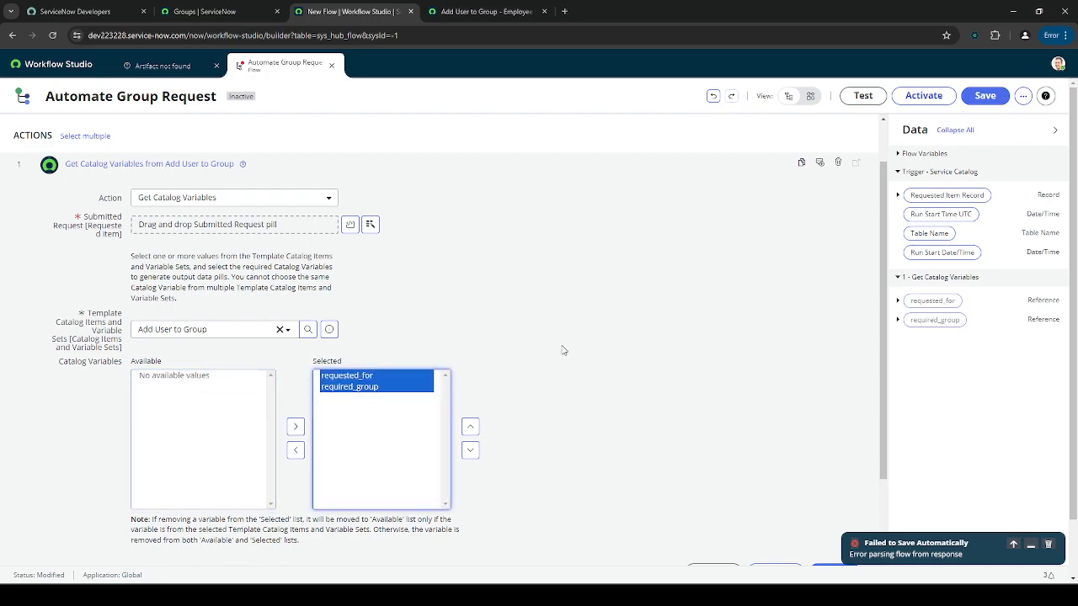
scroll(546, 358, "down", 3)
left_click(832, 459)
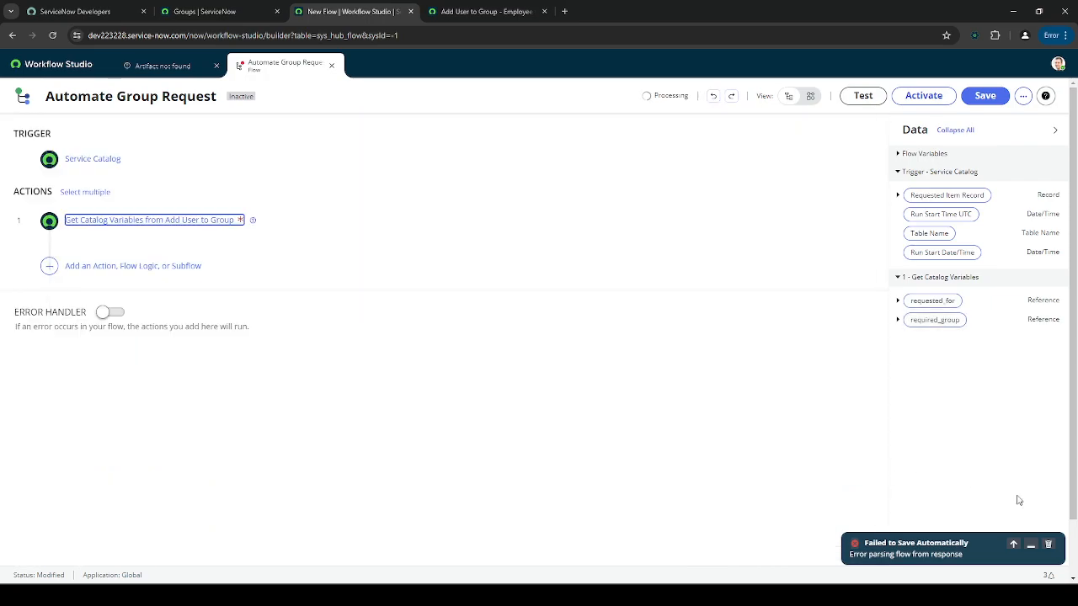
left_click(1032, 545)
left_click(340, 222)
left_click(339, 224)
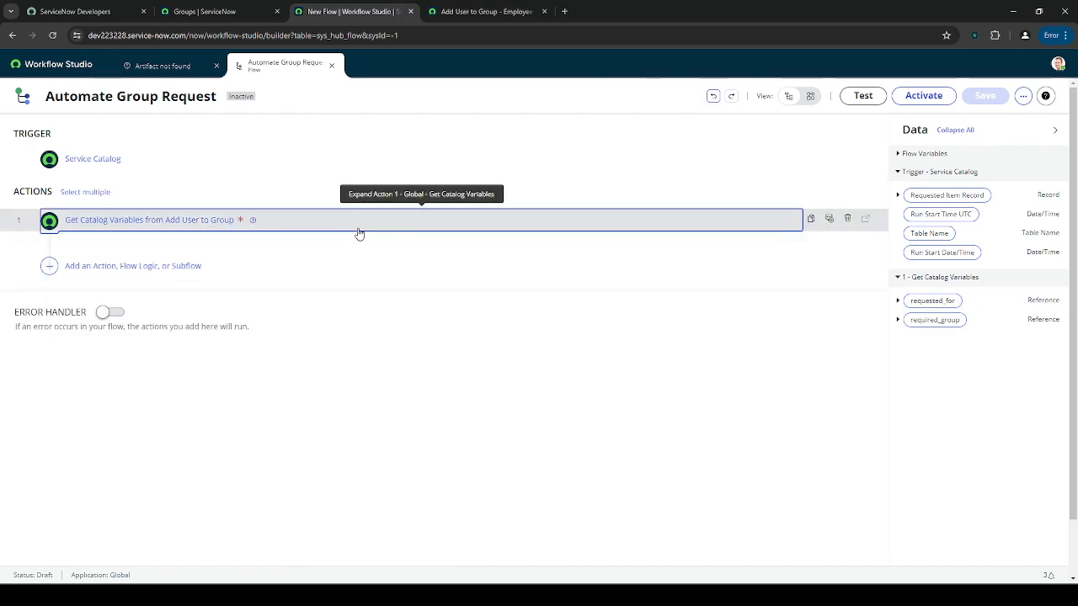
left_click(94, 266)
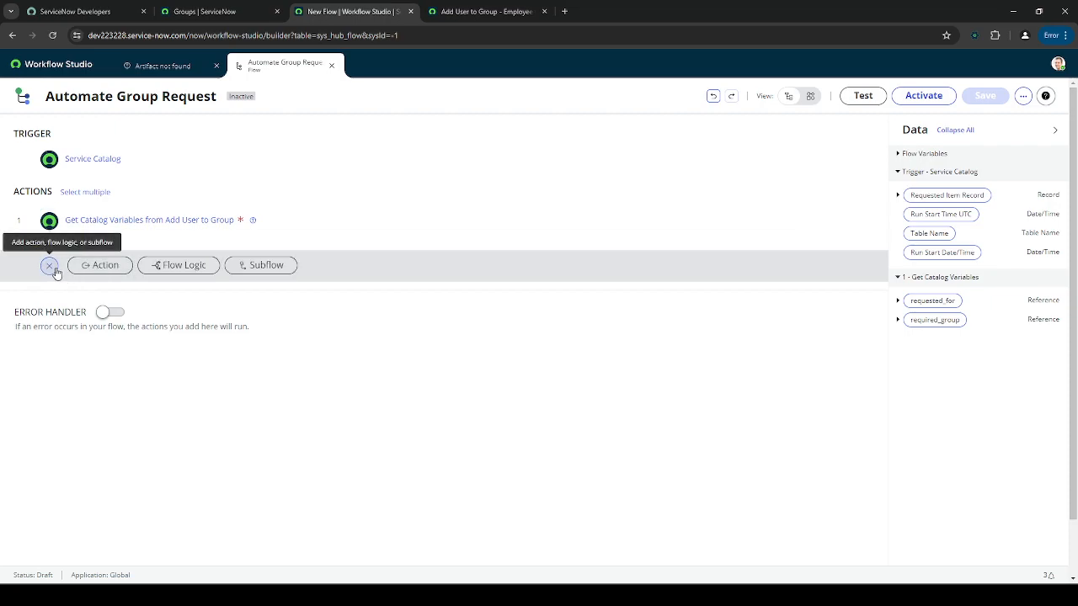
left_click(54, 269)
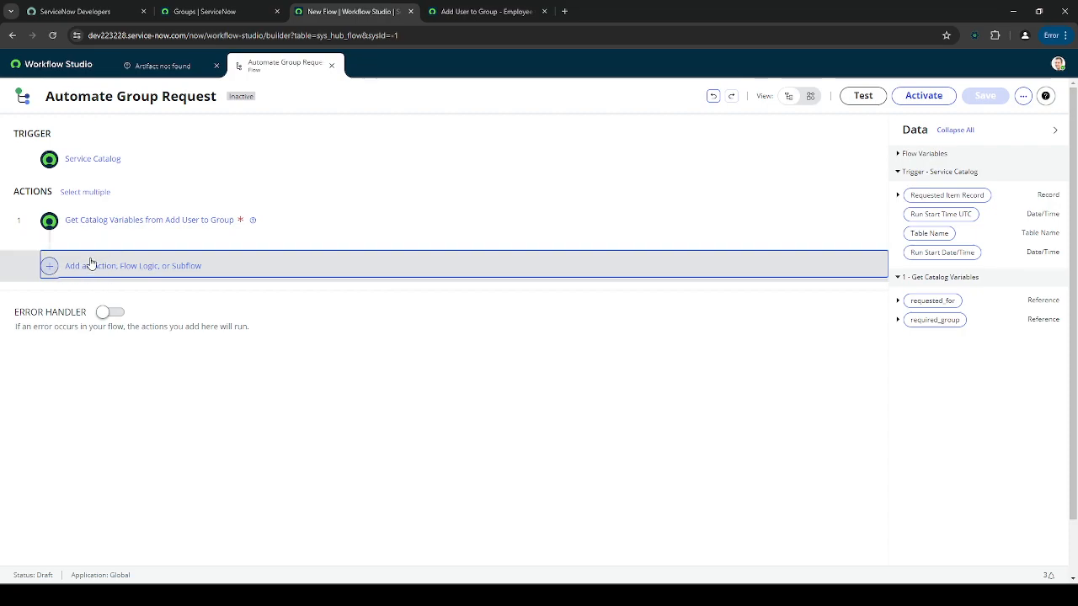
- Open the Analytics Settings Managers group's members and find the sys_user_grmember table name
left_click(160, 8)
triple_click(114, 94)
type("groups")
scroll(85, 337, "down", 10)
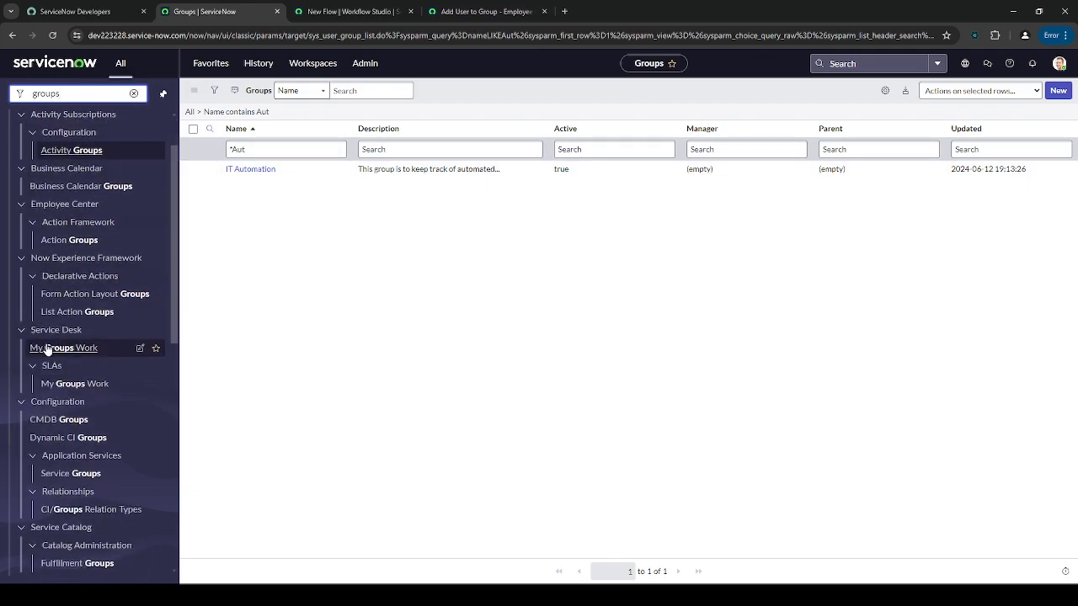
left_click(64, 506)
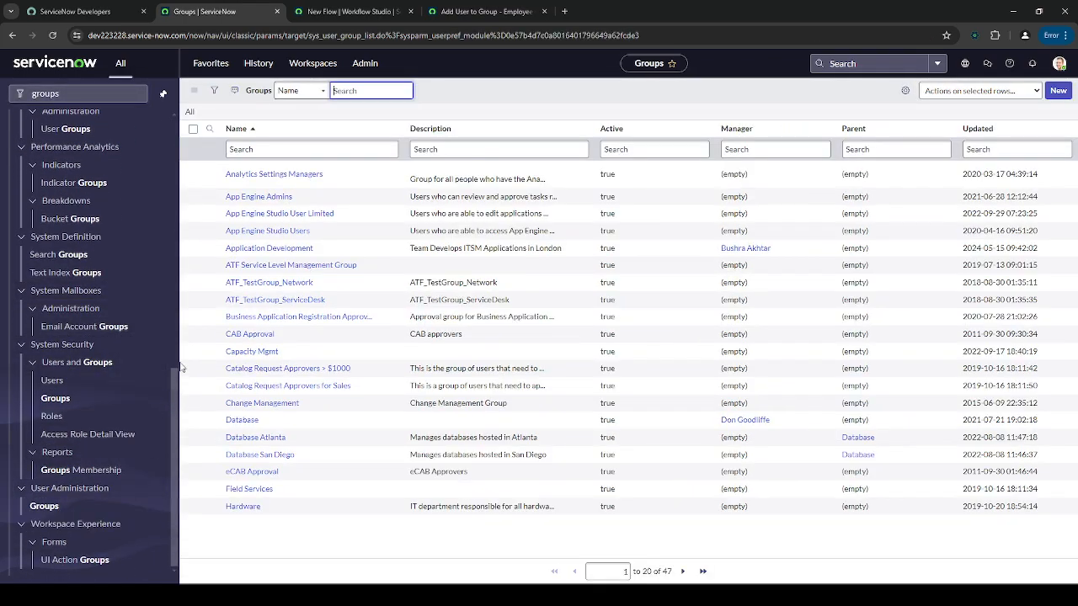
left_click(300, 175)
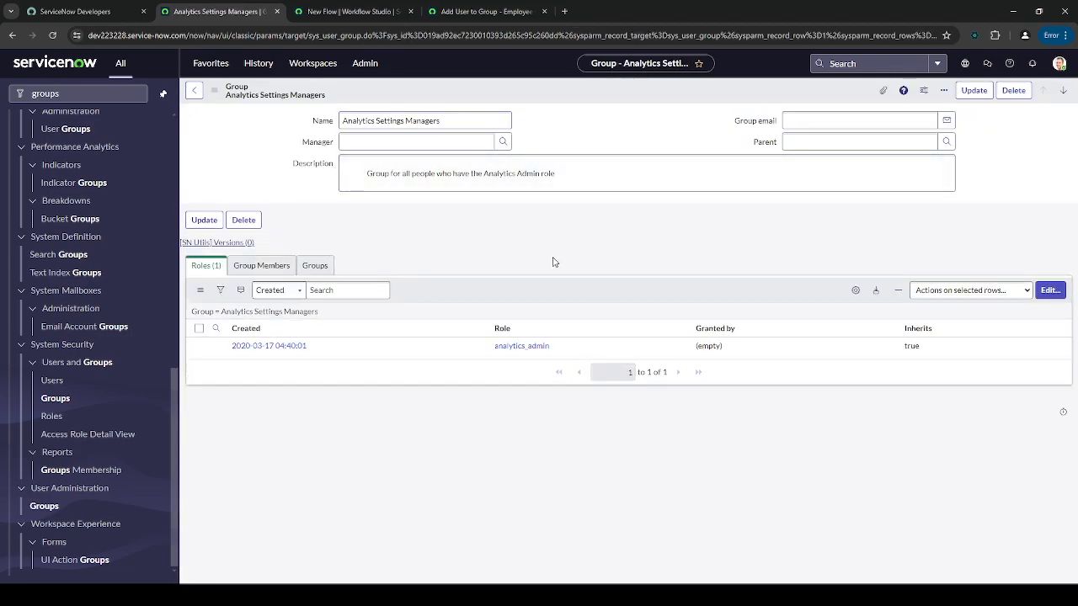
left_click(271, 266)
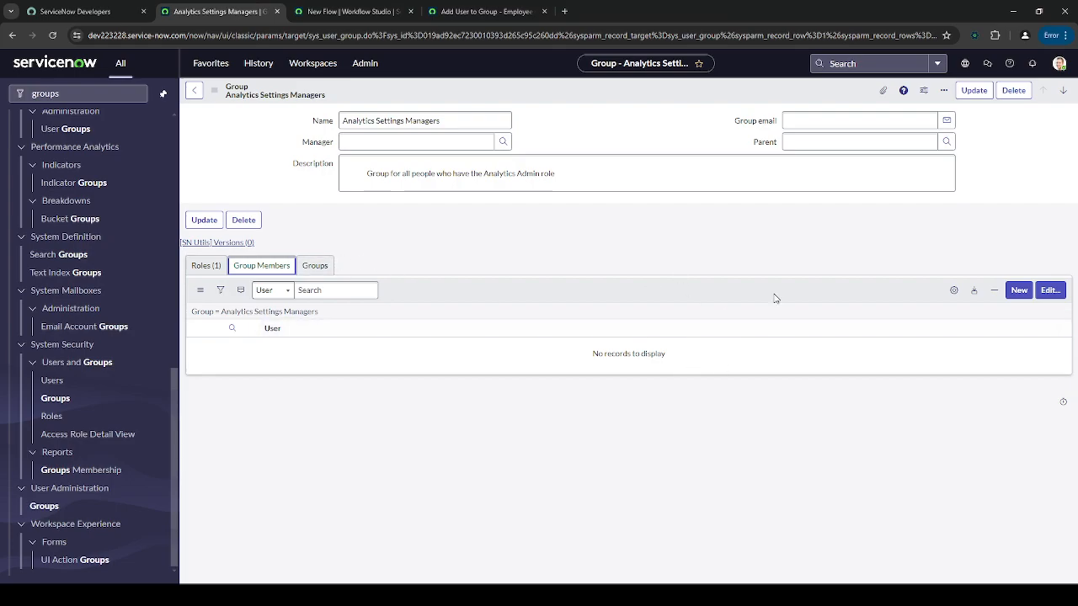
left_click(1048, 290)
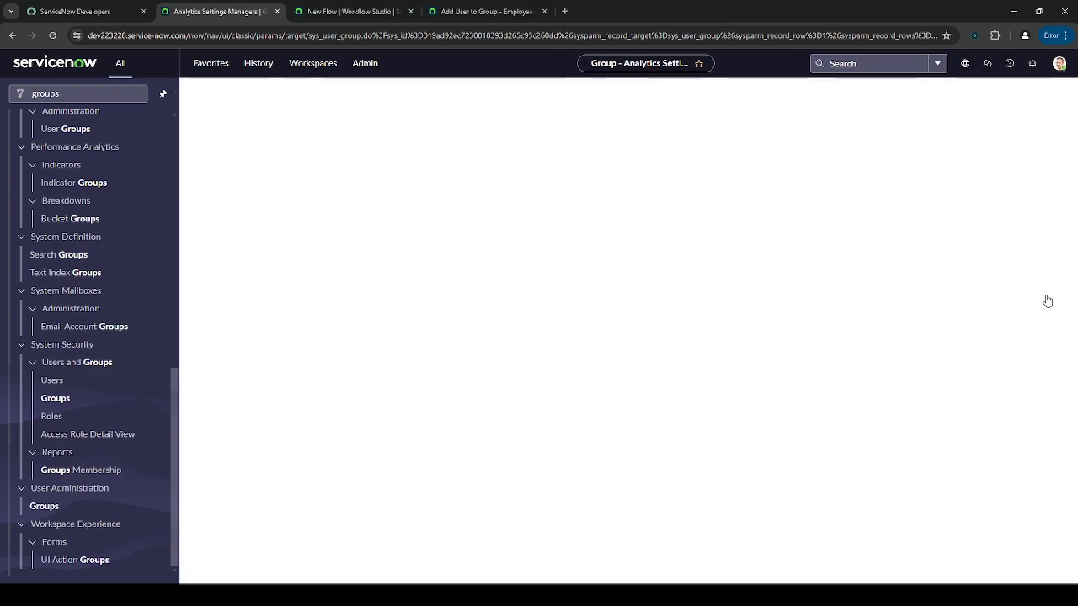
left_click(613, 416)
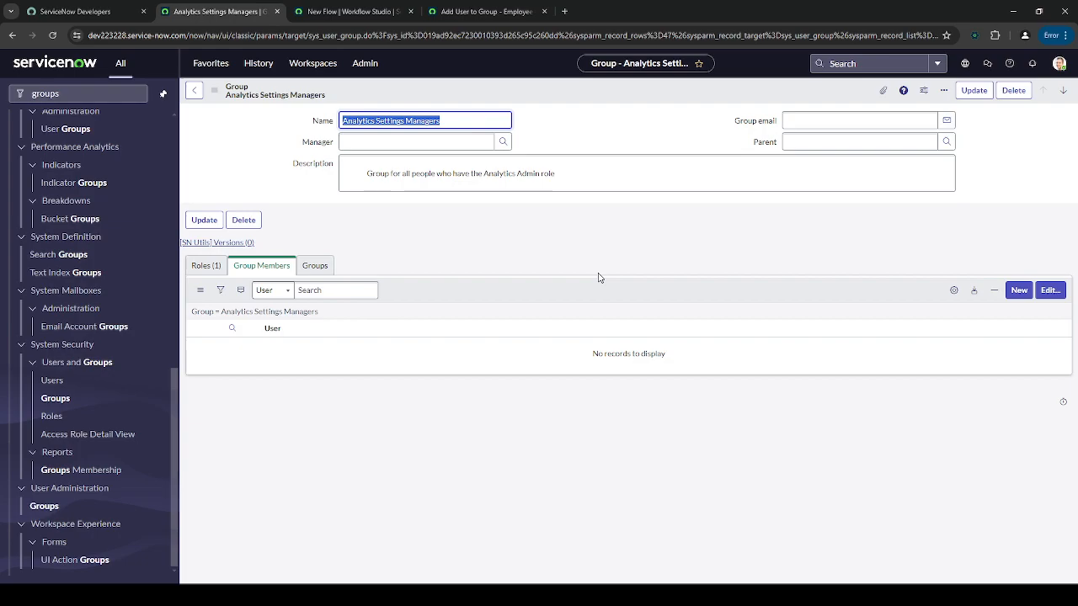
left_click(442, 255)
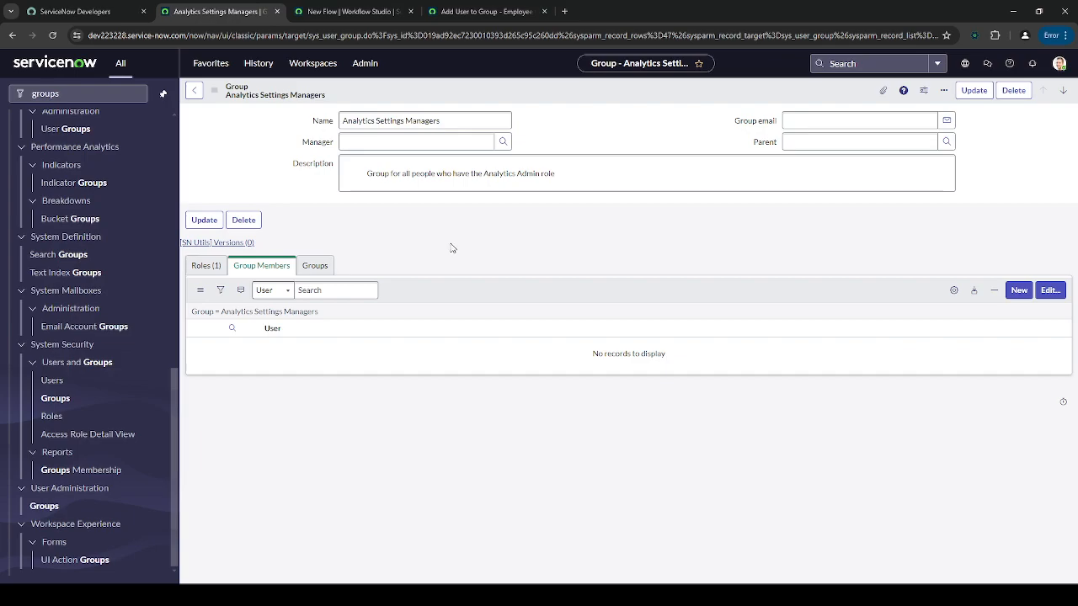
double_click(502, 227)
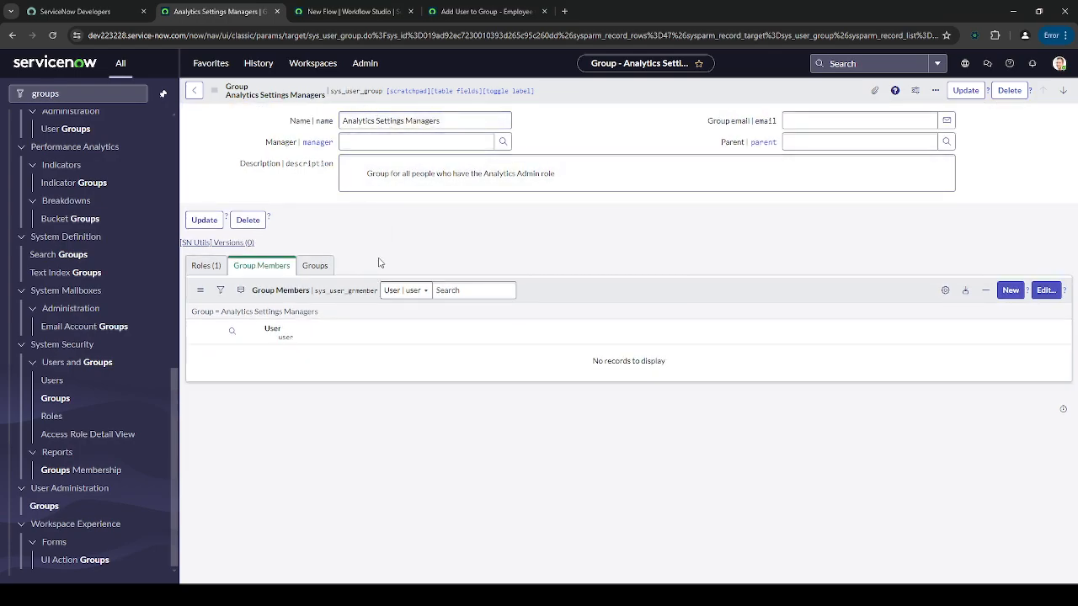
left_click(326, 290)
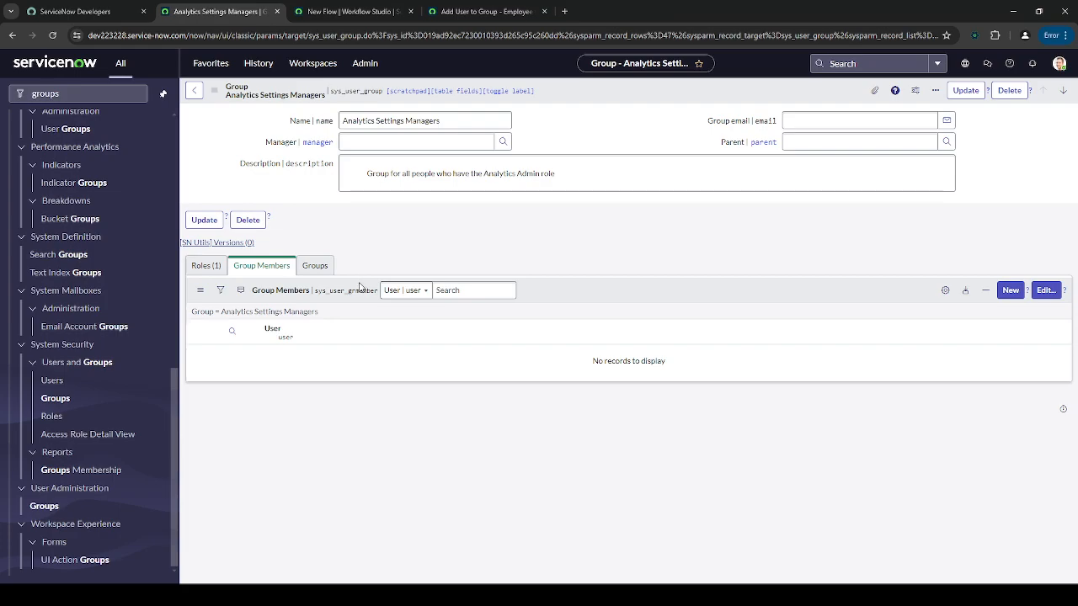
left_click_drag(375, 290, 315, 290)
key("ctrl+c")
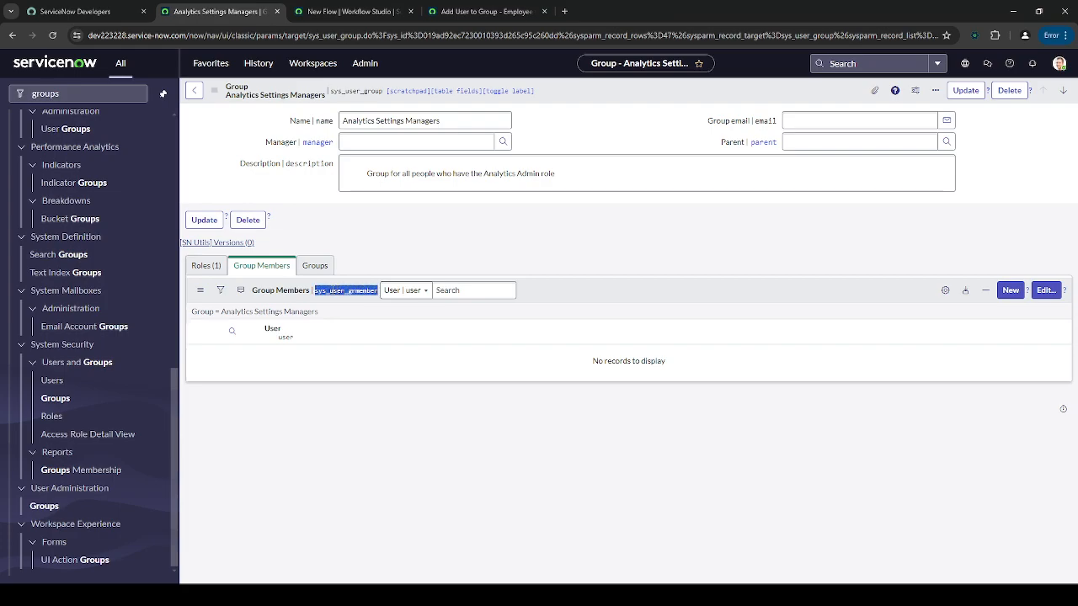
- Open the sys_user_grmember Group Members list and check its first row's user and group
left_click(76, 94)
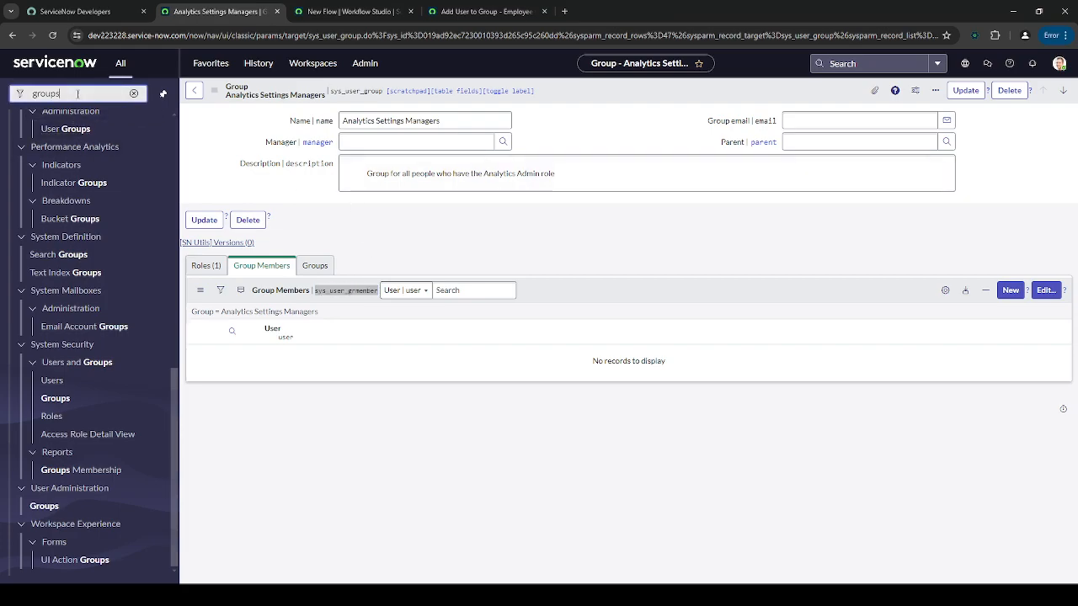
key("ctrl+a")
key("ctrl+v")
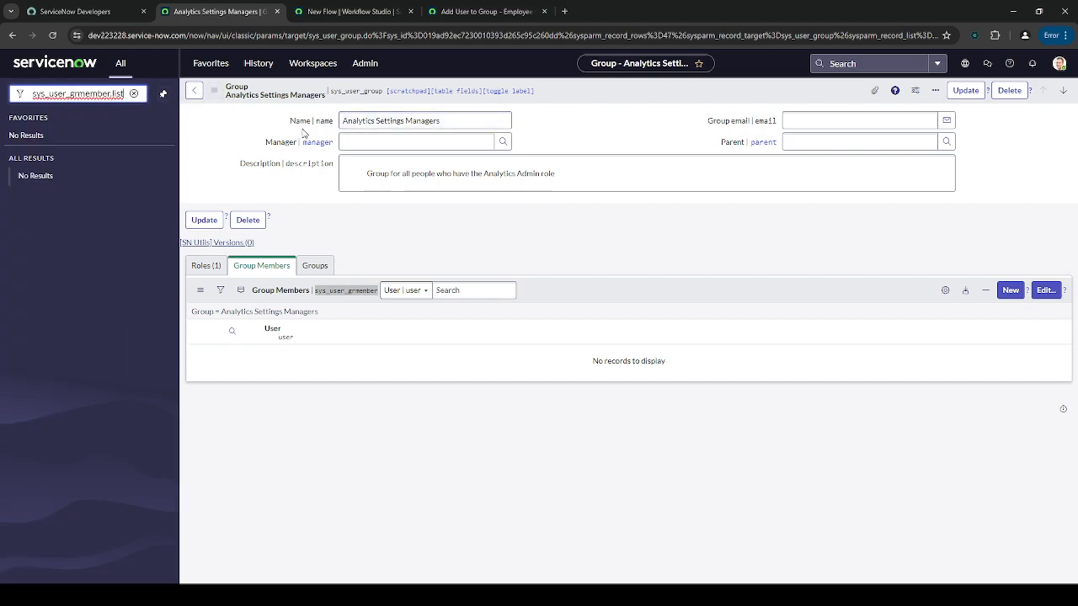
key("Return")
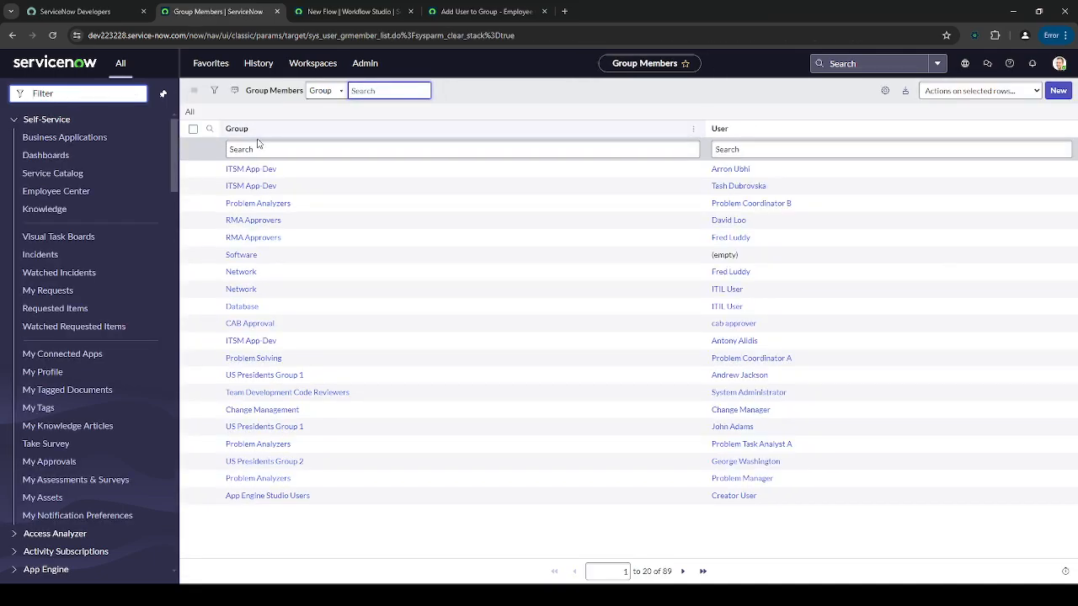
left_click_drag(773, 172, 708, 172)
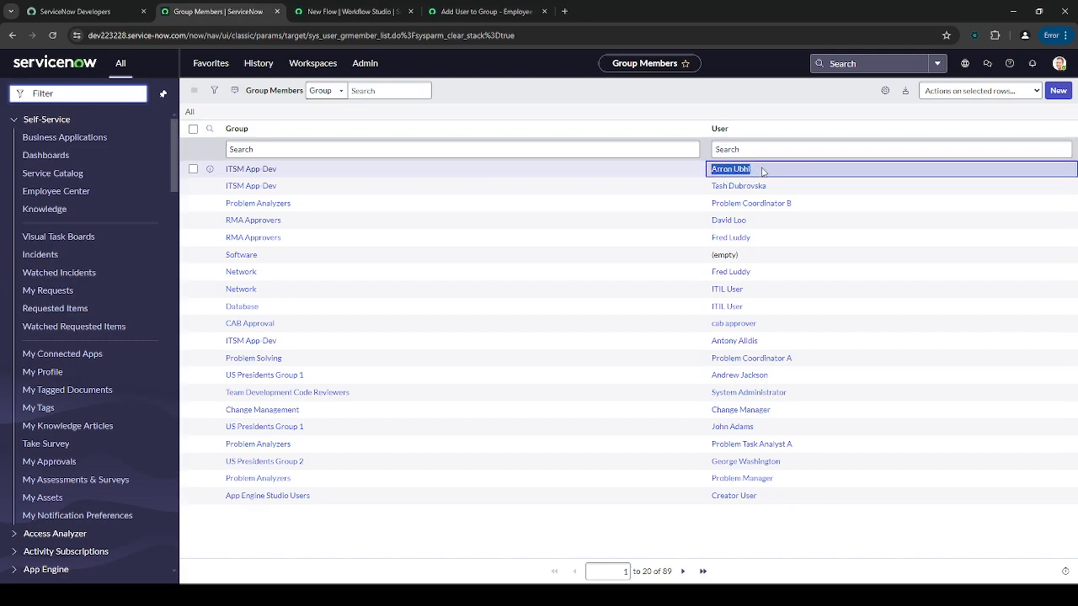
left_click_drag(291, 170, 226, 168)
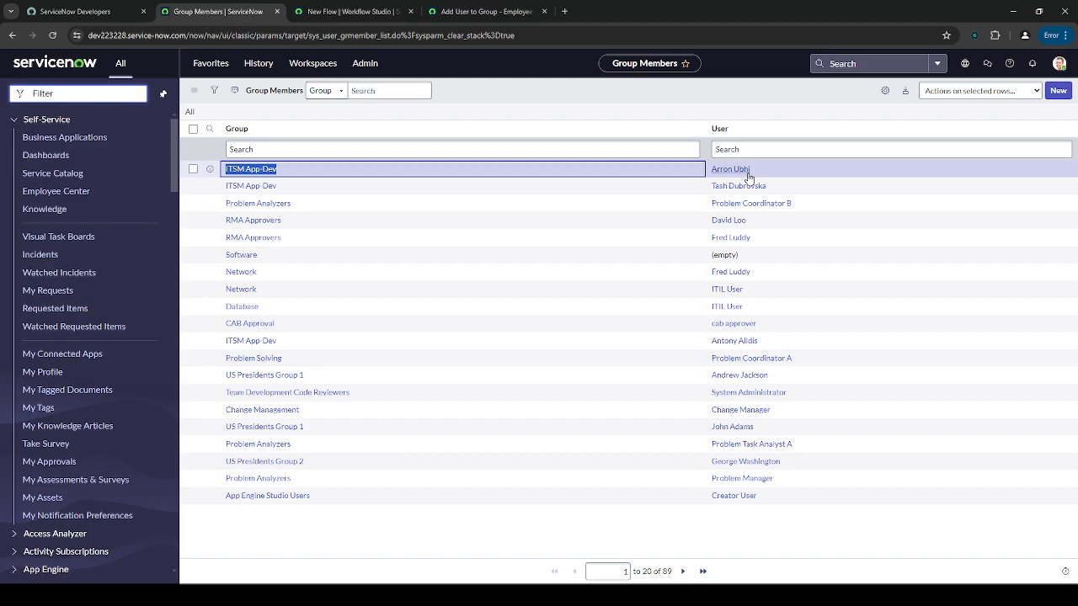
left_click(354, 11)
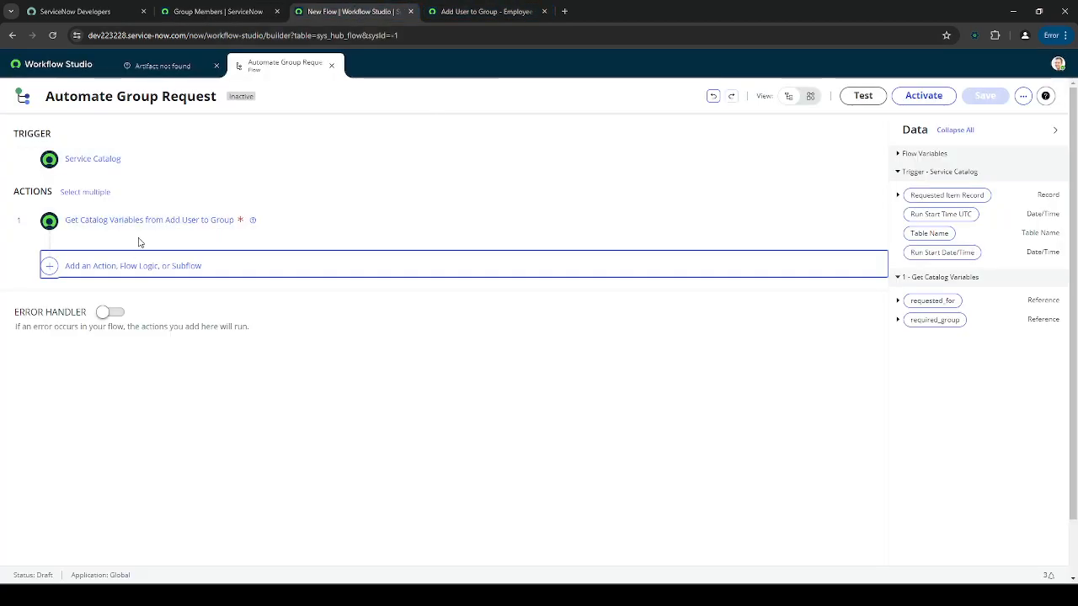
- Add a Create Record action on the Group Member (sys_user_grmember) table
left_click(90, 270)
left_click(93, 268)
type("create rec")
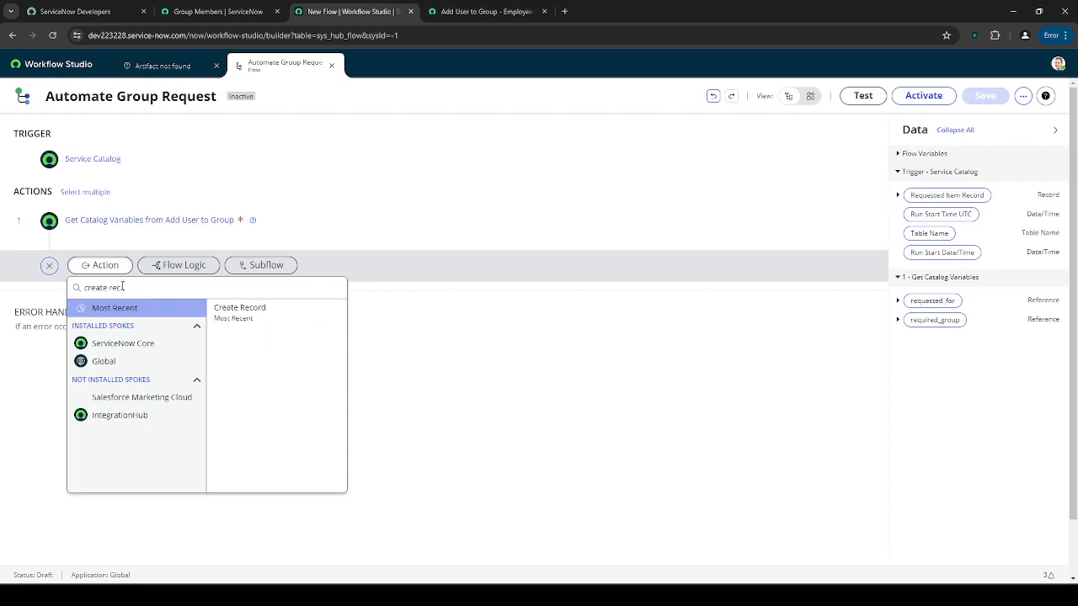
left_click(128, 343)
left_click(252, 327)
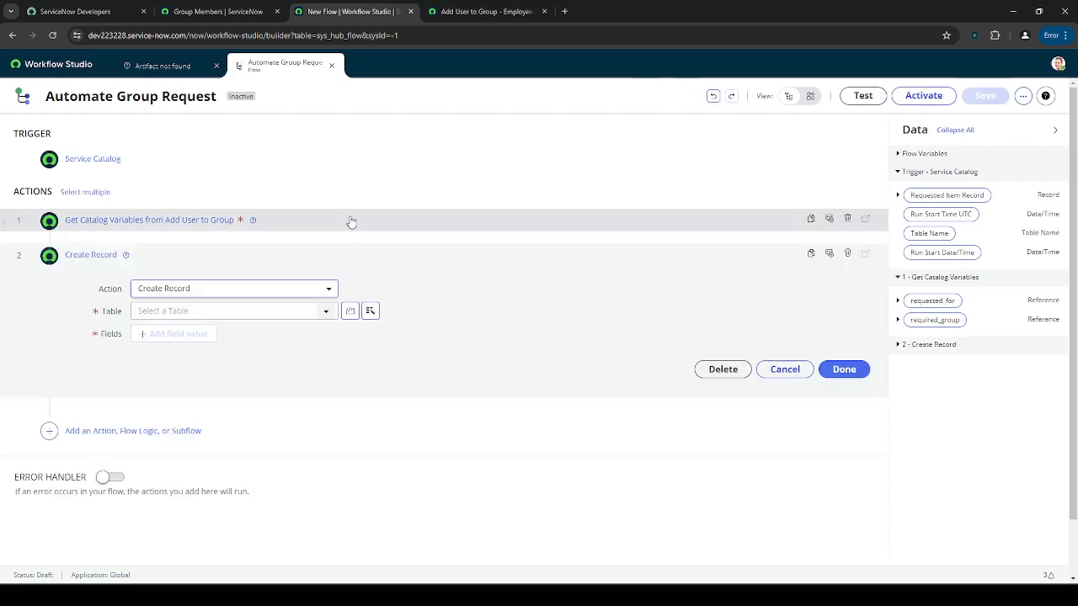
left_click(217, 11)
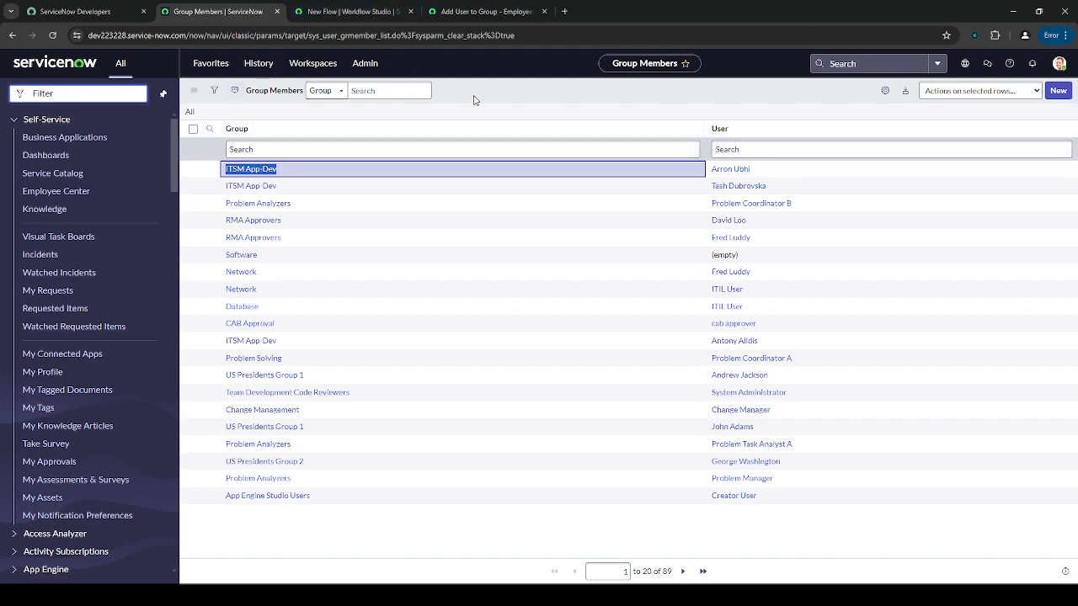
double_click(477, 533)
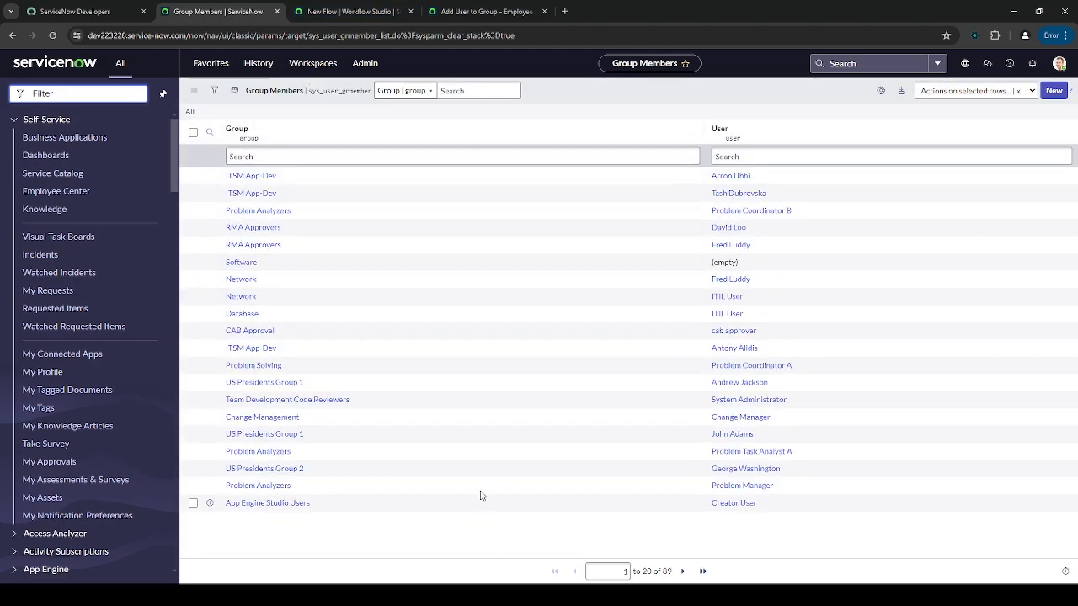
double_click(336, 92)
key("ctrl+c")
left_click(347, 11)
left_click(230, 311)
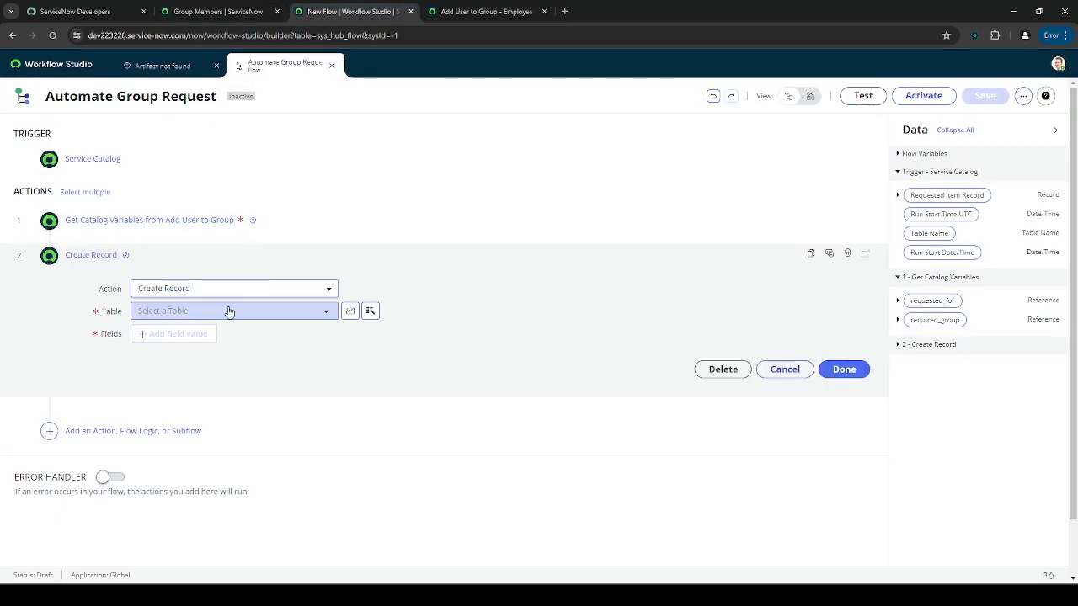
key("ctrl+v")
left_click(196, 357)
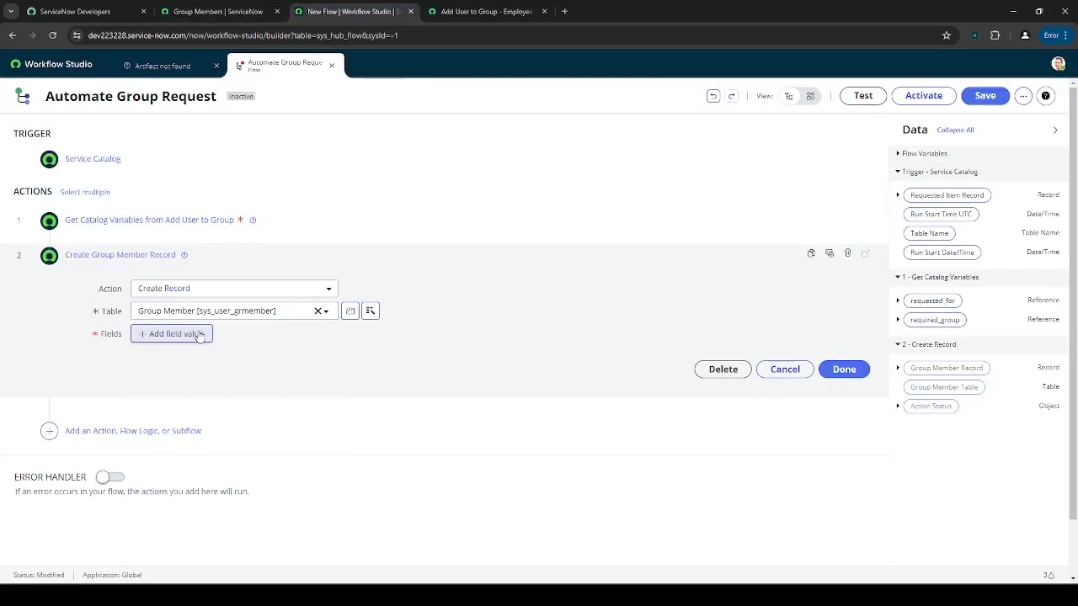
left_click(217, 11)
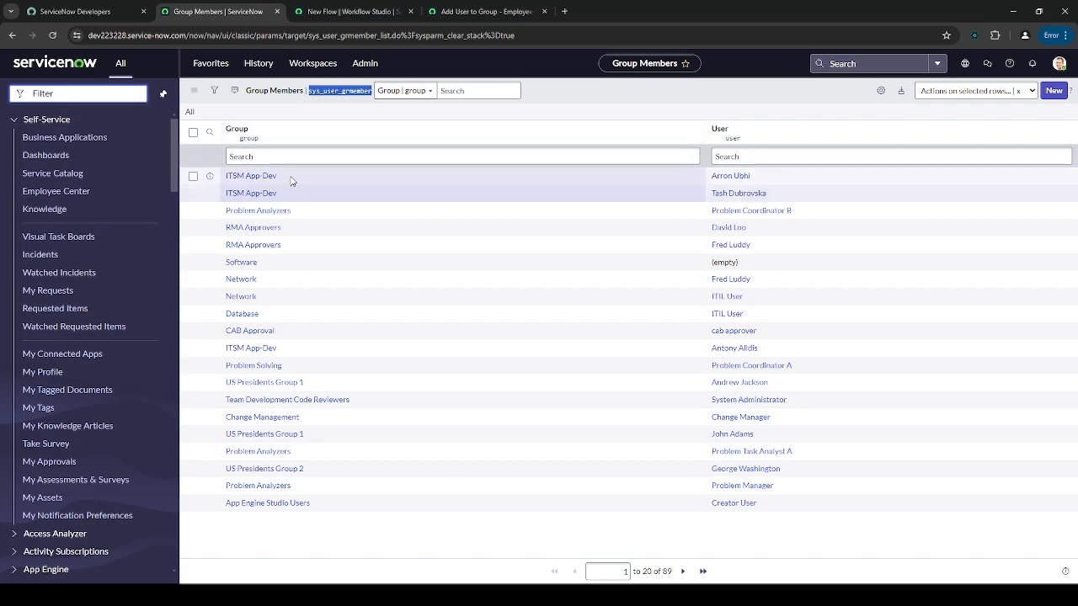
left_click(362, 11)
- Set the record's Group field to the required_group variable
left_click(176, 334)
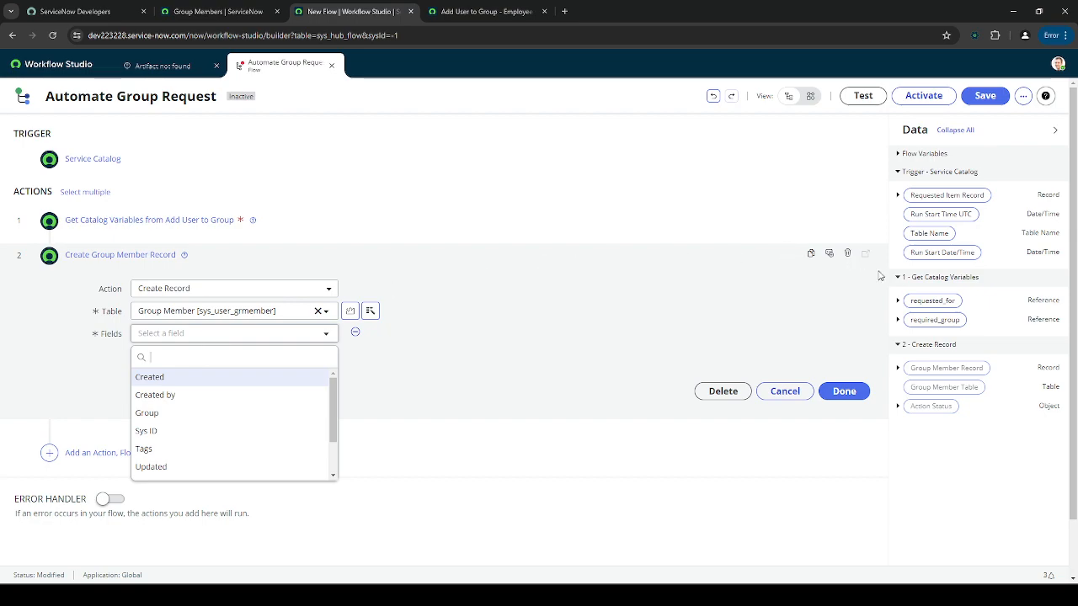
left_click(938, 322)
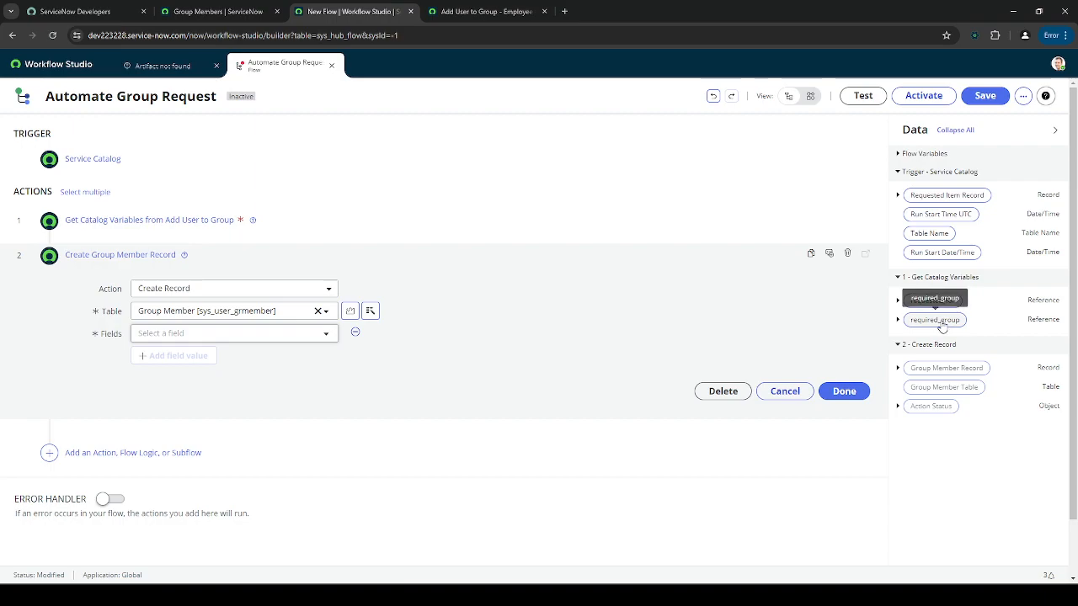
left_click(269, 337)
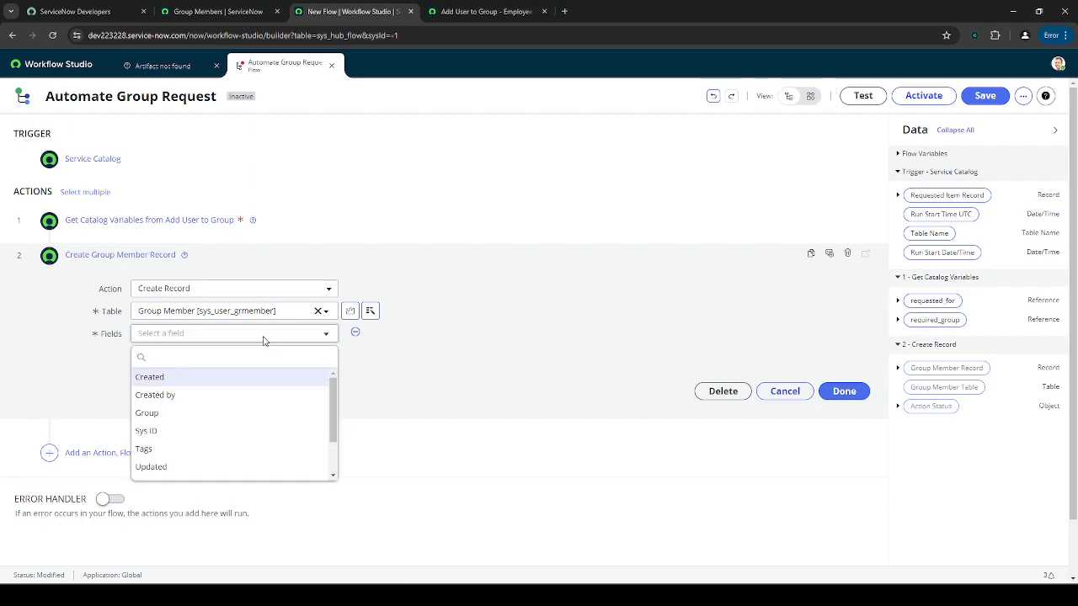
type("gr")
left_click(206, 377)
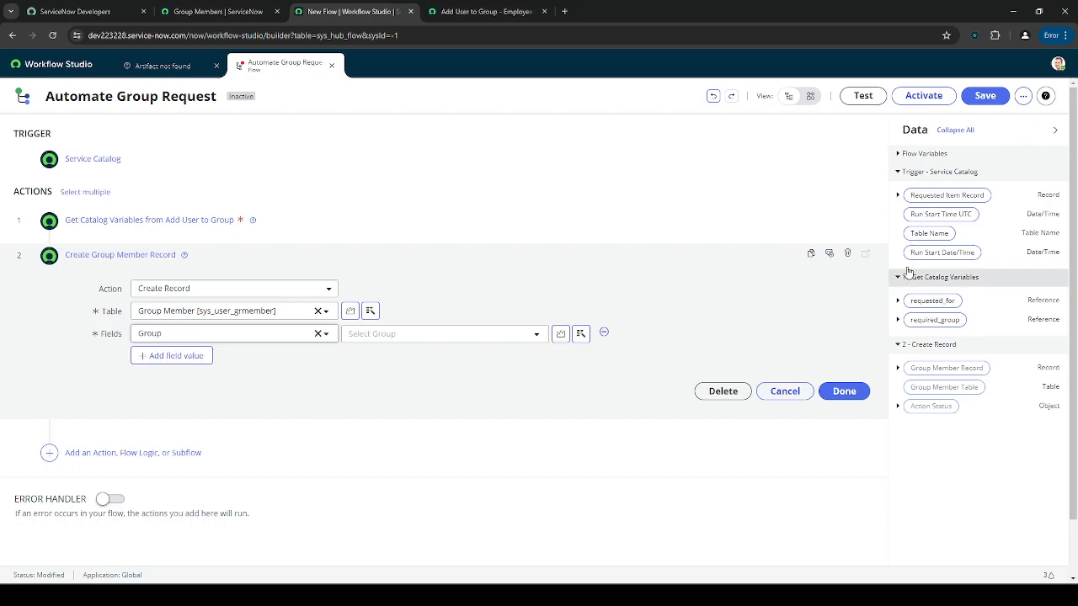
left_click_drag(952, 321, 452, 337)
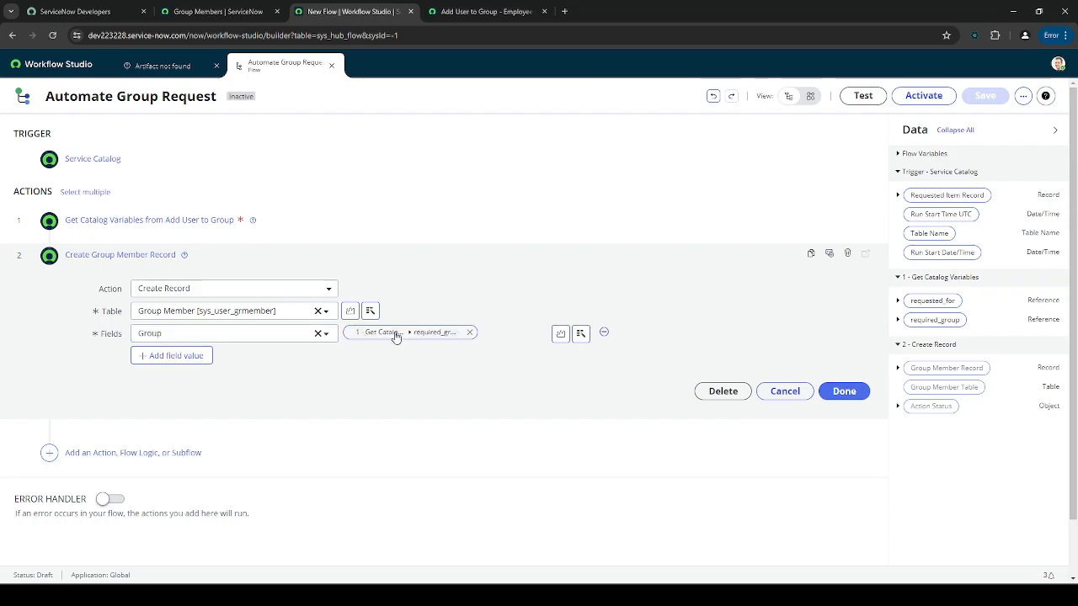
left_click(218, 11)
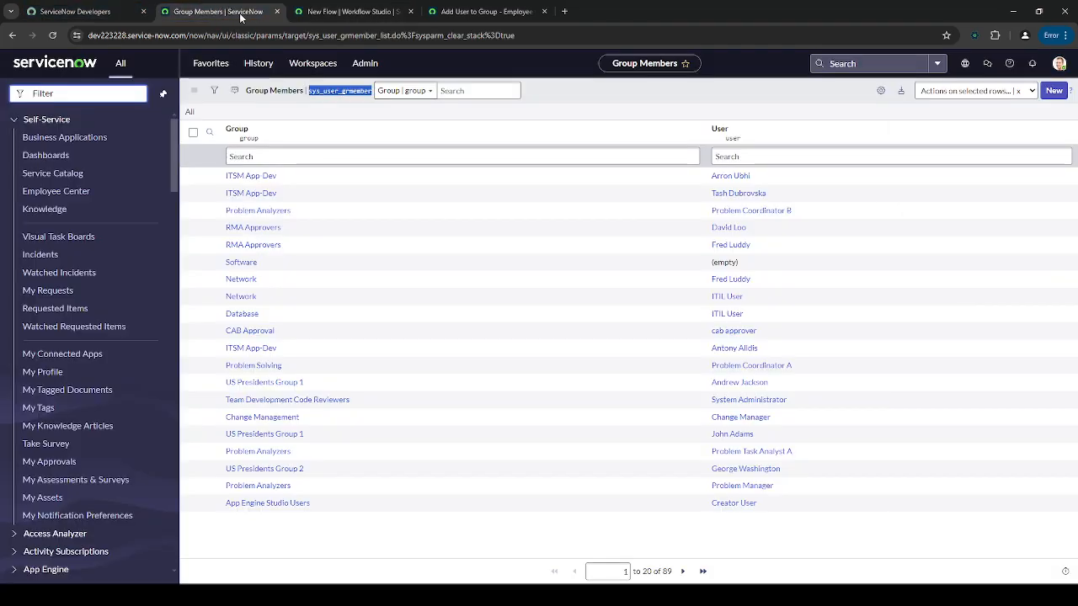
left_click(264, 176, "ctrl")
left_click(506, 11)
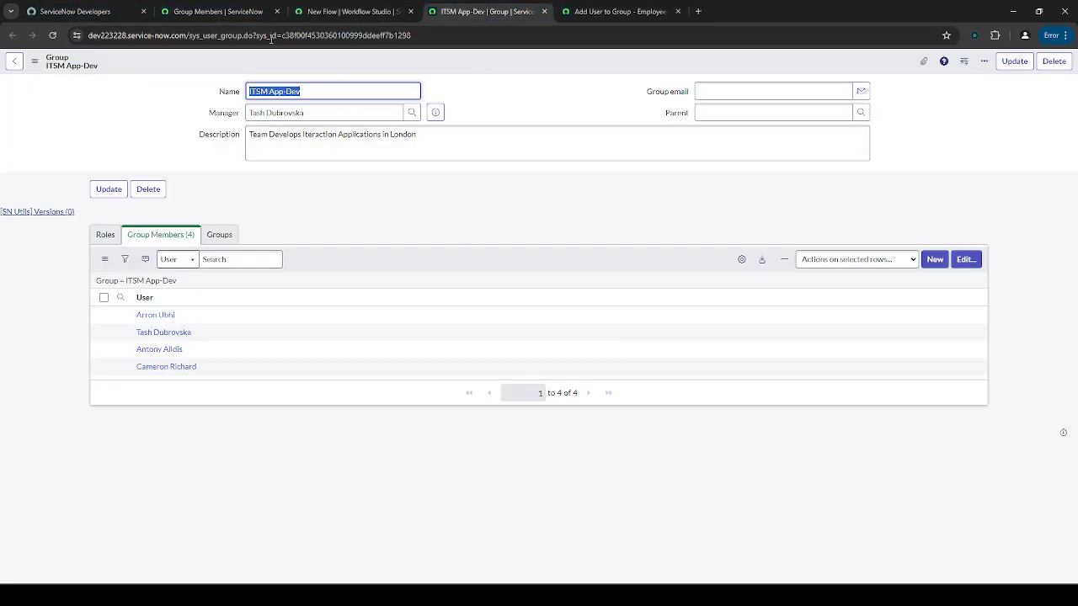
left_click_drag(415, 172, 409, 192)
key("ctrl+w")
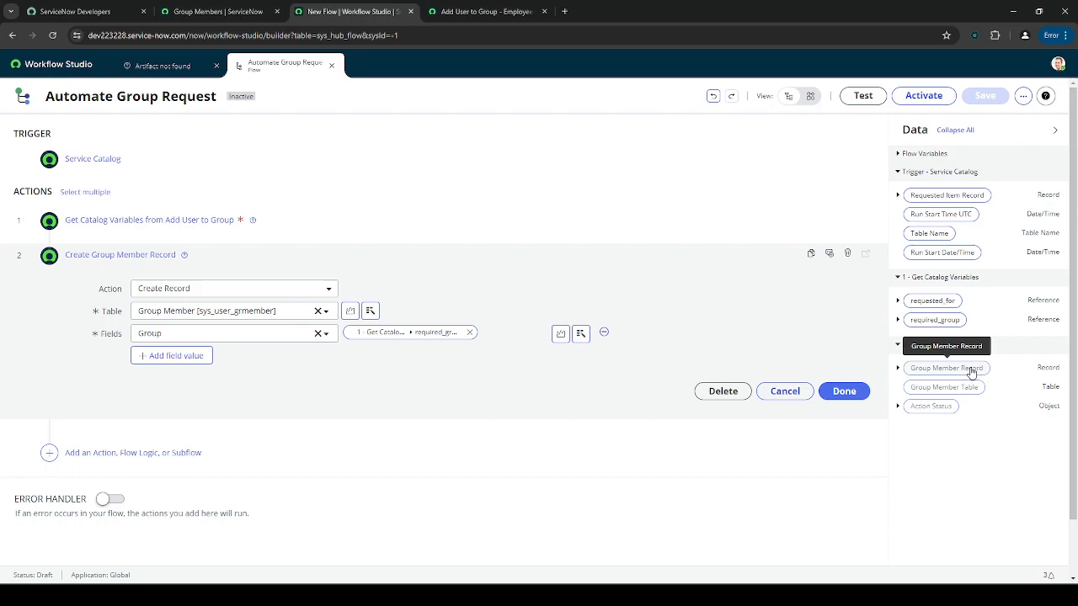
left_click(233, 257)
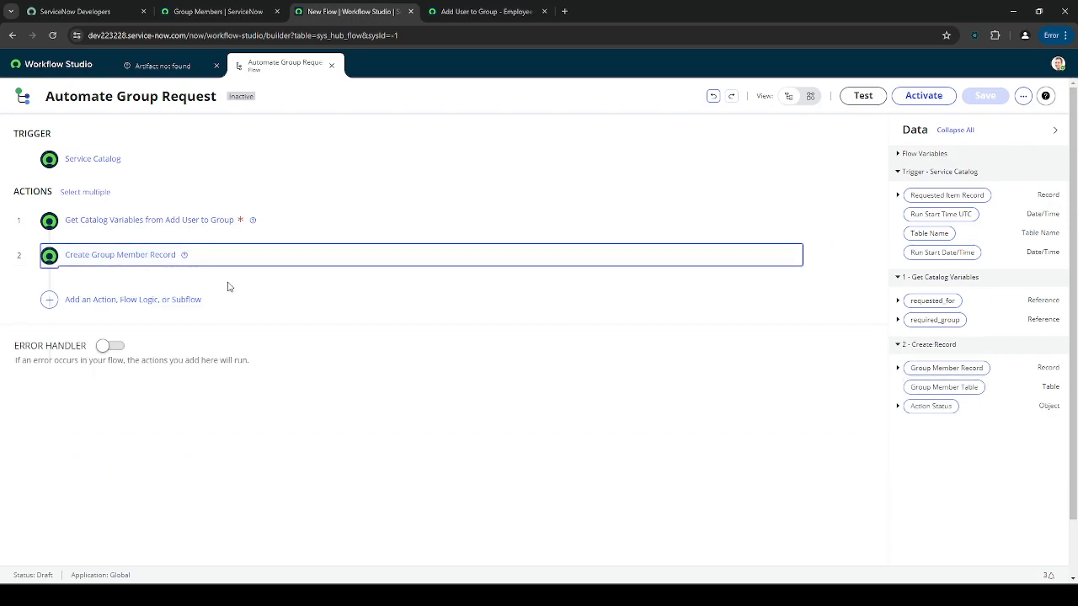
left_click(238, 254)
- Set the User field to requested_for and finish the Create Group Member Record step
left_click(175, 356)
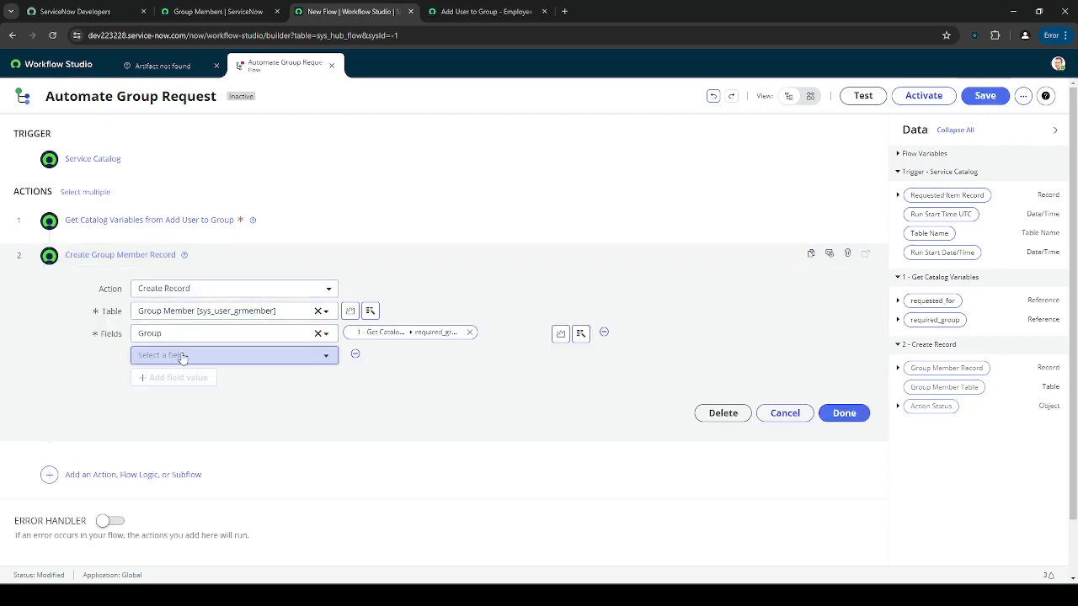
type("us")
key("Return")
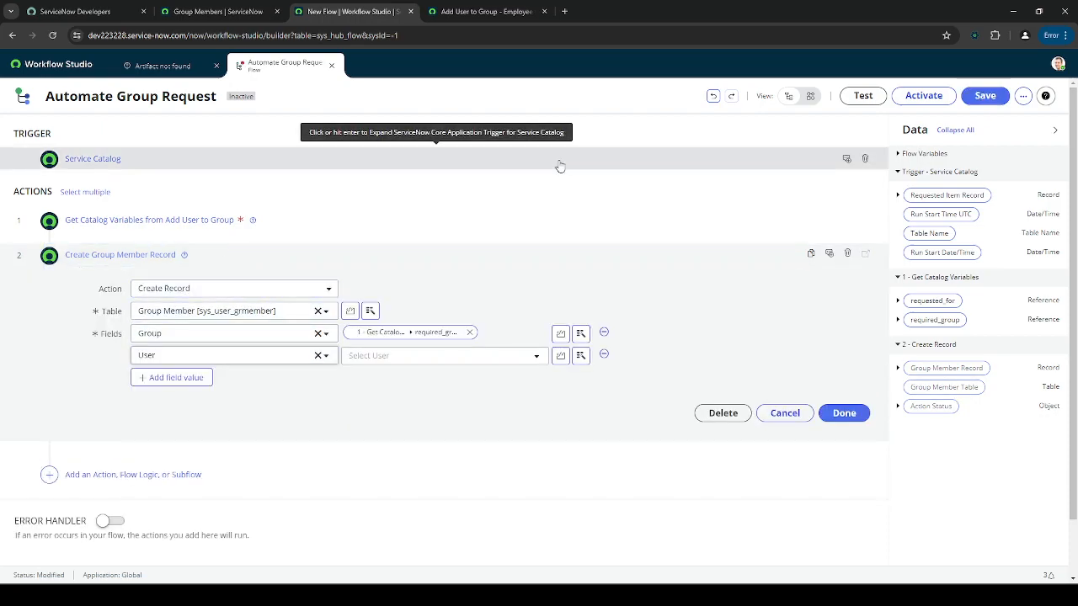
left_click_drag(950, 305, 496, 360)
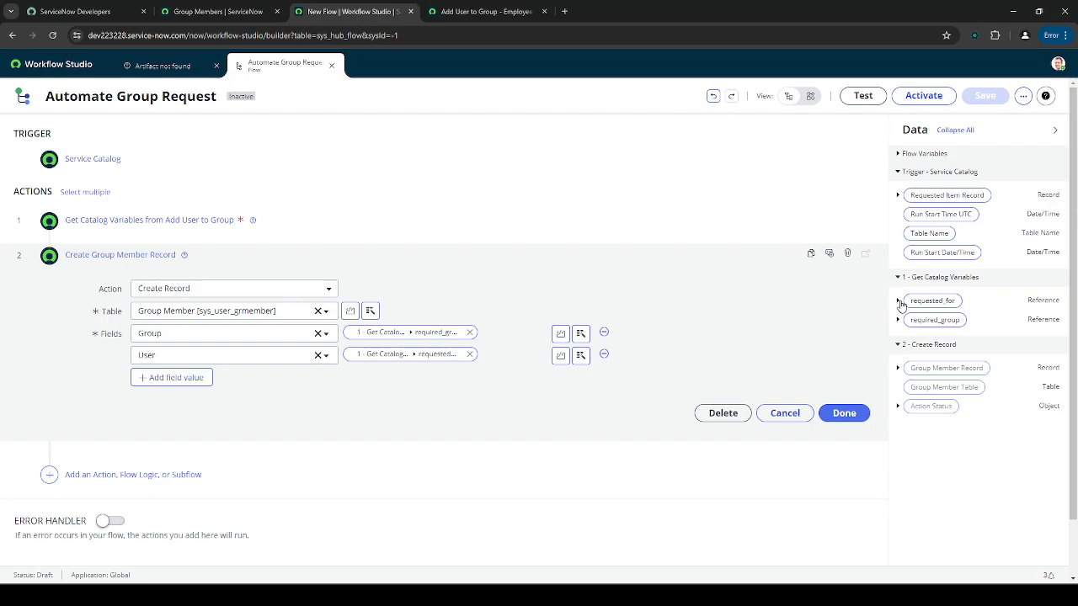
left_click(899, 300)
scroll(944, 358, "down", 2)
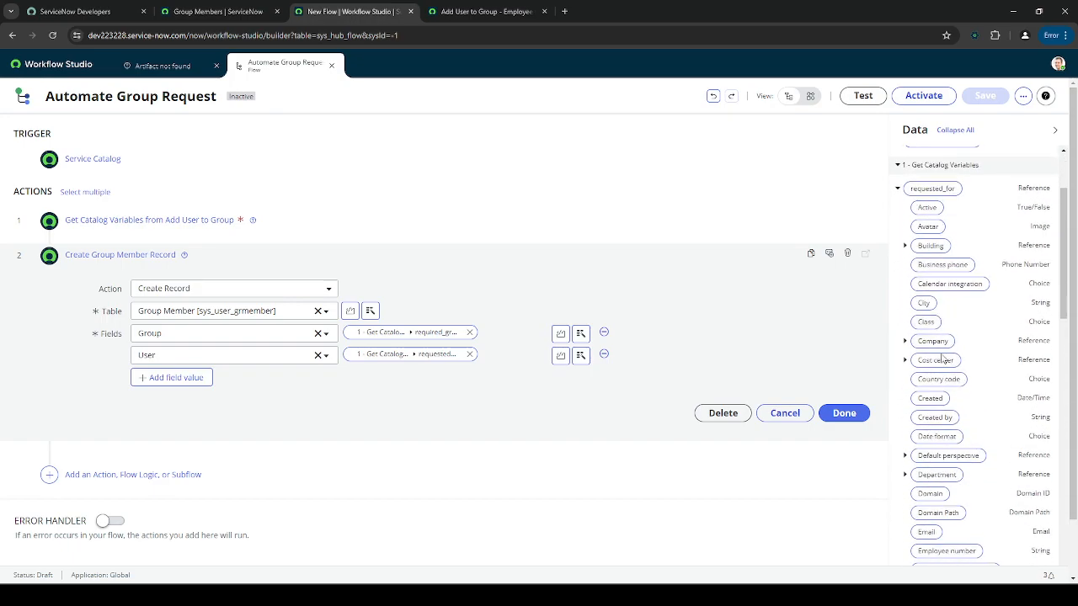
scroll(943, 358, "down", 2)
scroll(985, 375, "down", 3)
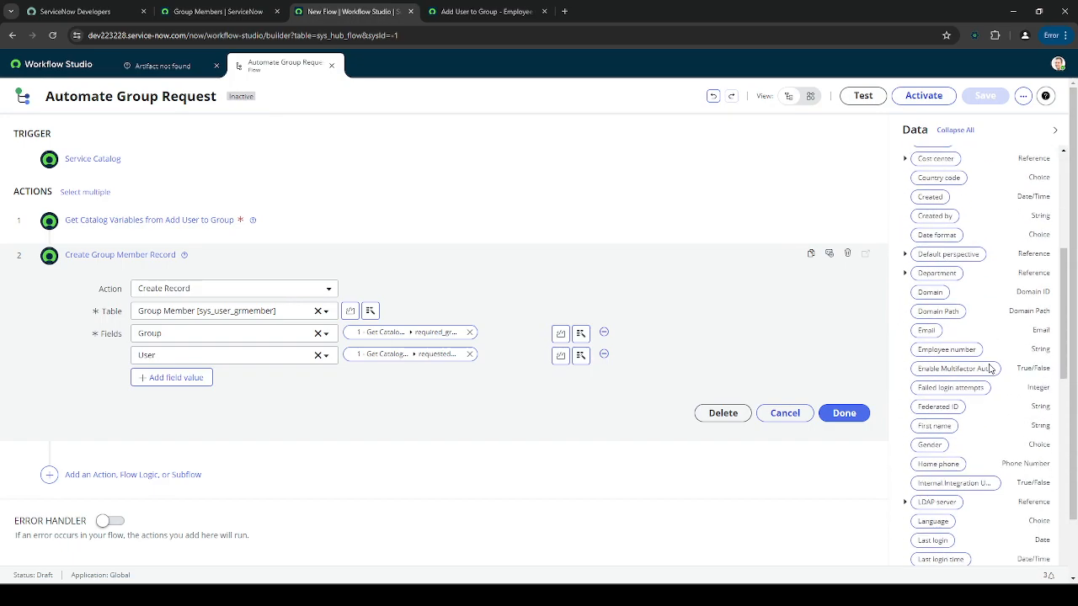
scroll(982, 380, "up", 6)
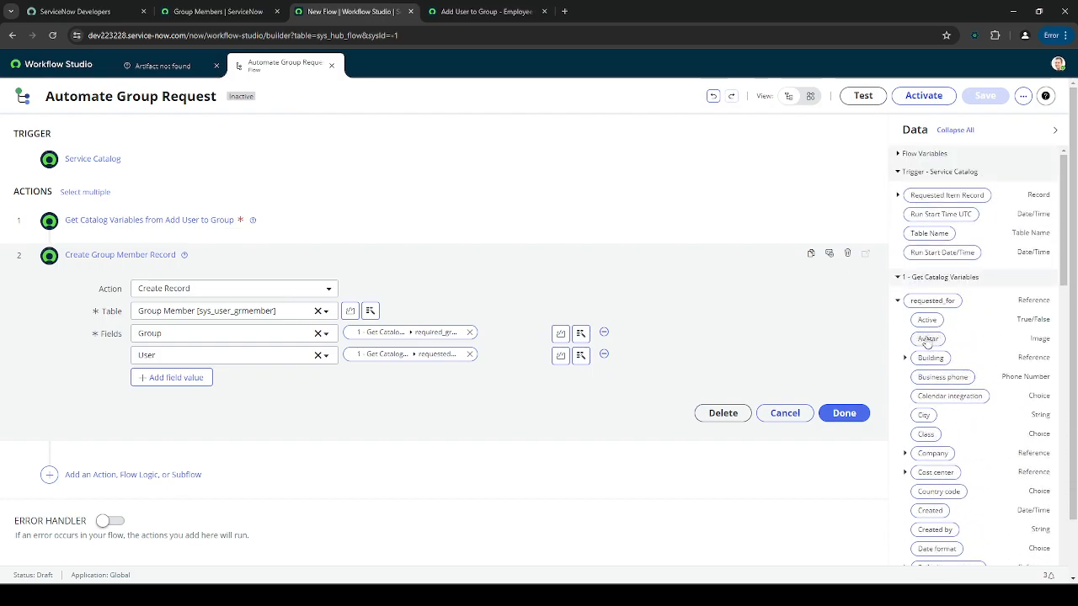
left_click(897, 300)
left_click(825, 408)
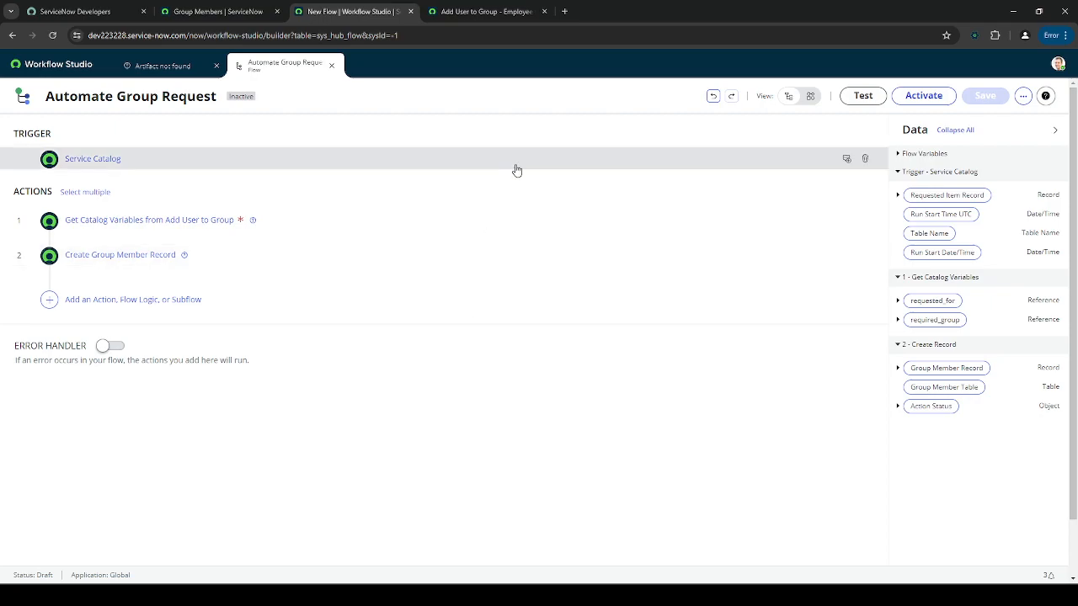
left_click(84, 301)
- Insert a Create Catalog Task action between Get Catalog Variables and Create Record
left_click(52, 301)
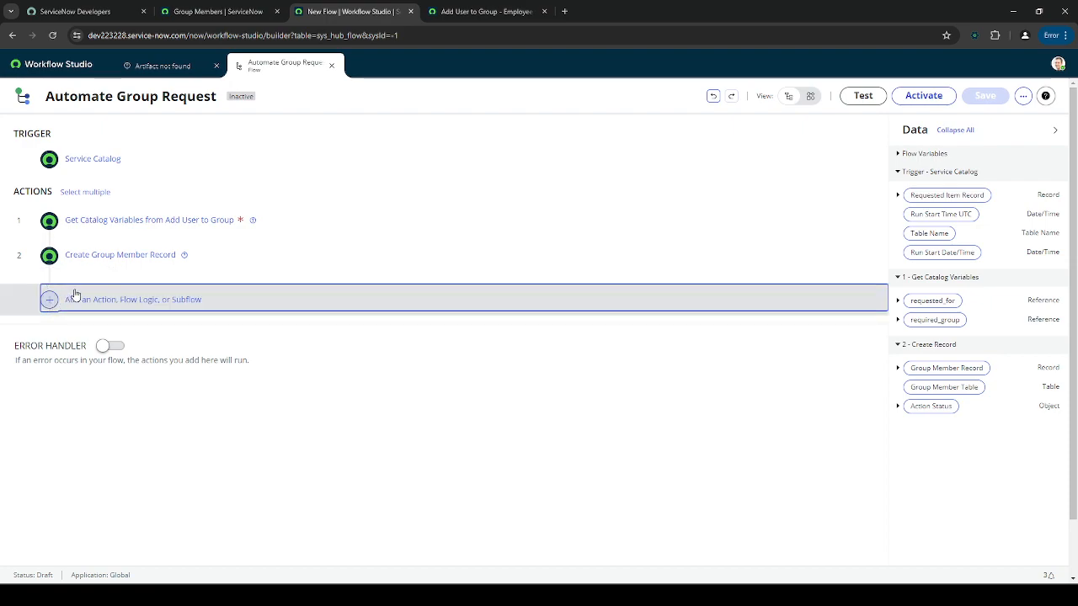
left_click(49, 244)
left_click(48, 251)
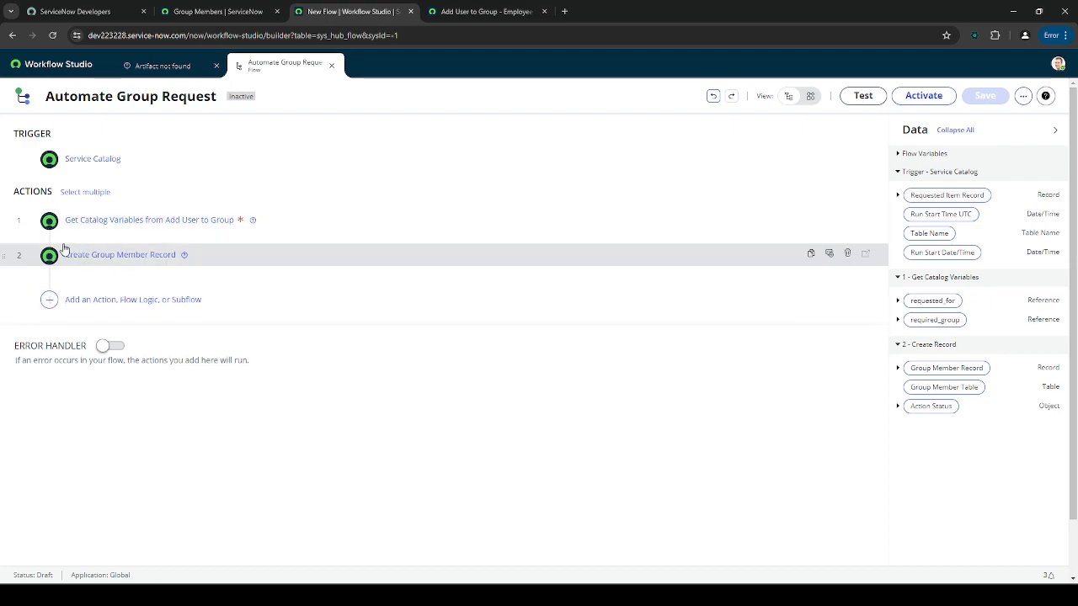
left_click(48, 244)
left_click(100, 251)
type("cr")
type("eate rec")
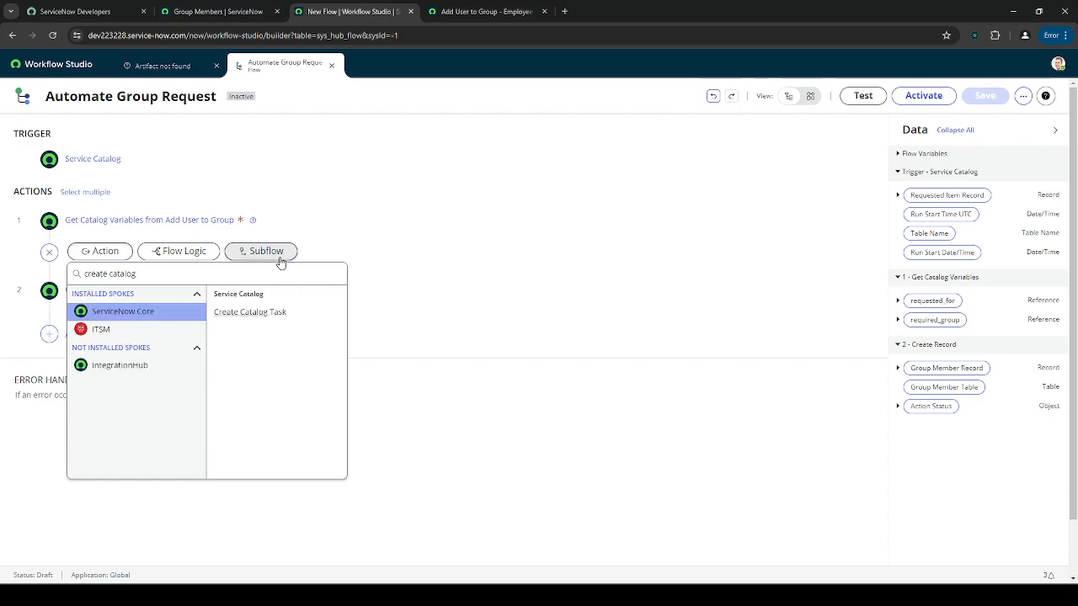
left_click(290, 311)
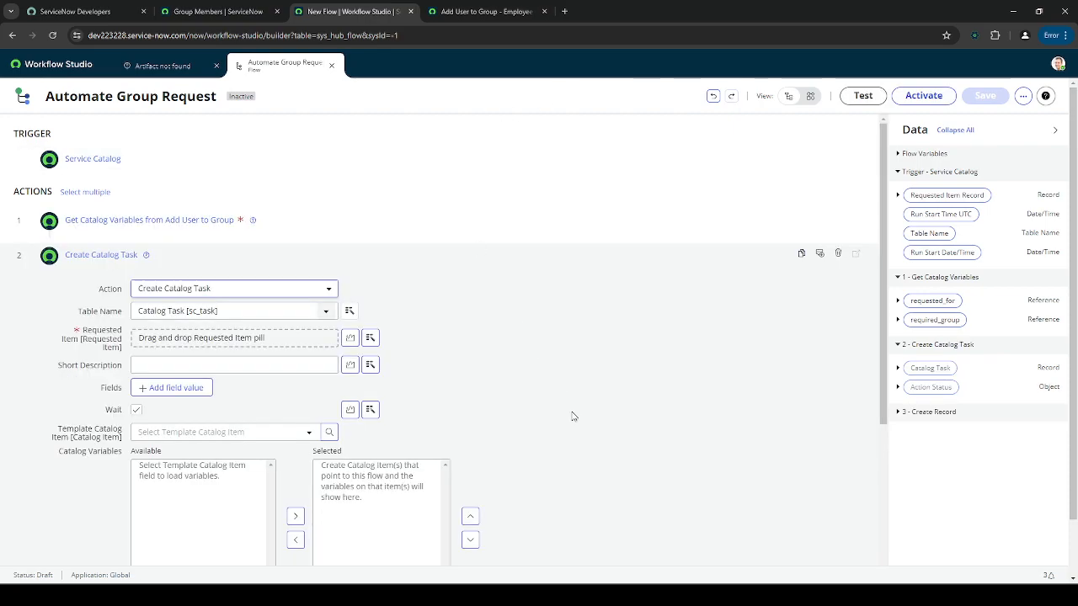
- Change the task's short description to 'Add to Group' and expand requested_for's data fields
scroll(623, 429, "down", 1)
left_click(288, 308)
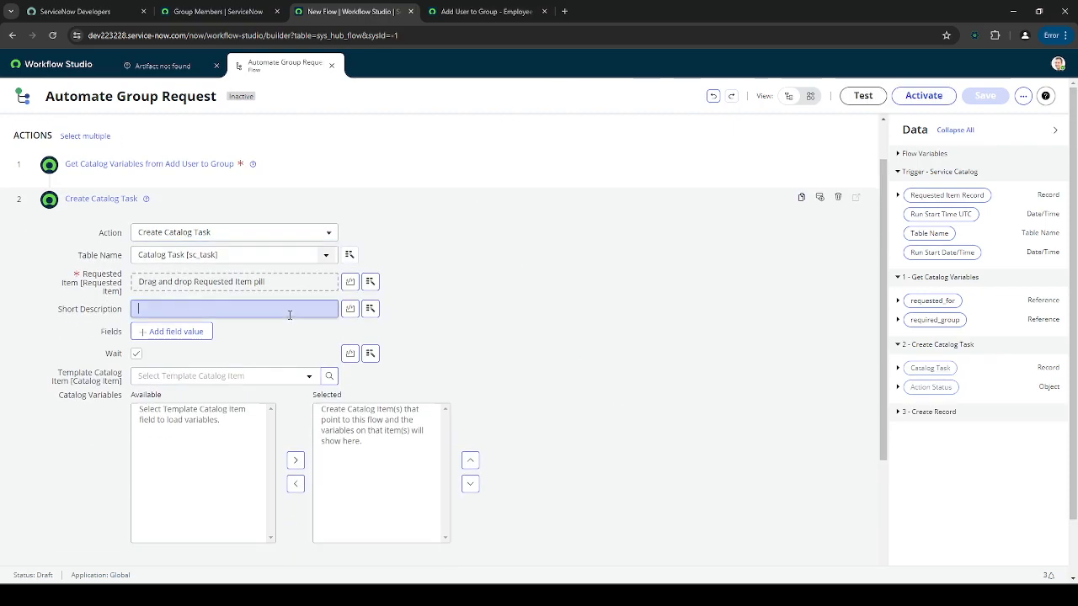
type("Add User to Group")
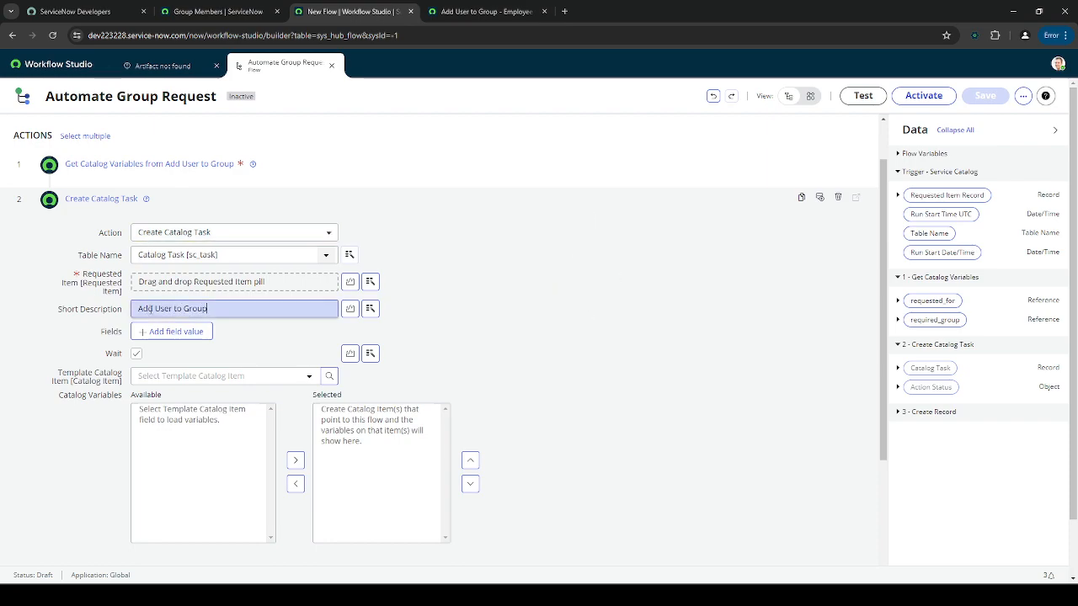
double_click(156, 309)
key("BackSpace")
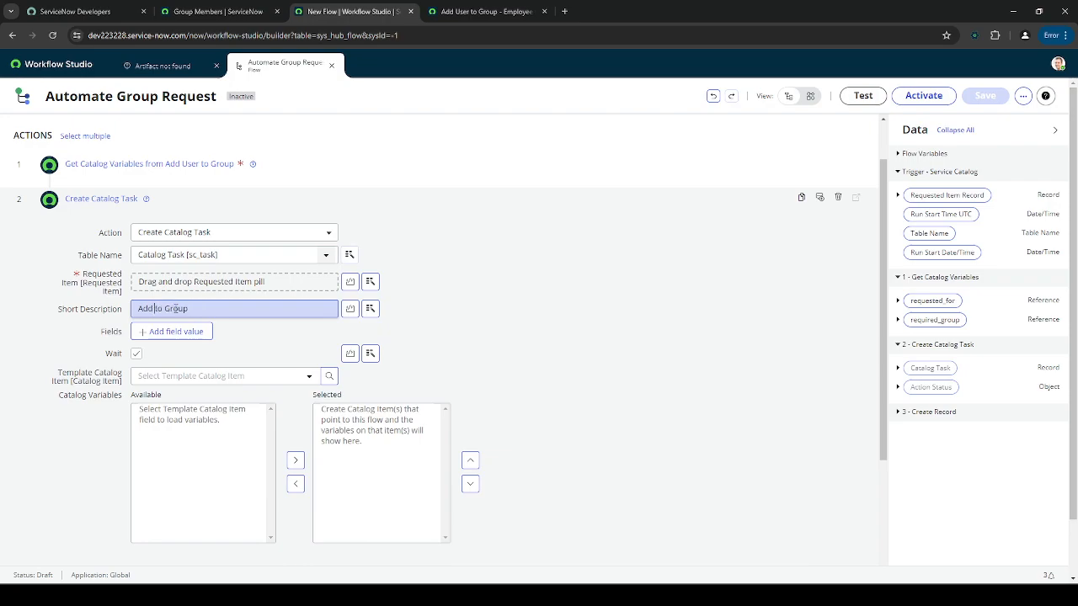
left_click(931, 305)
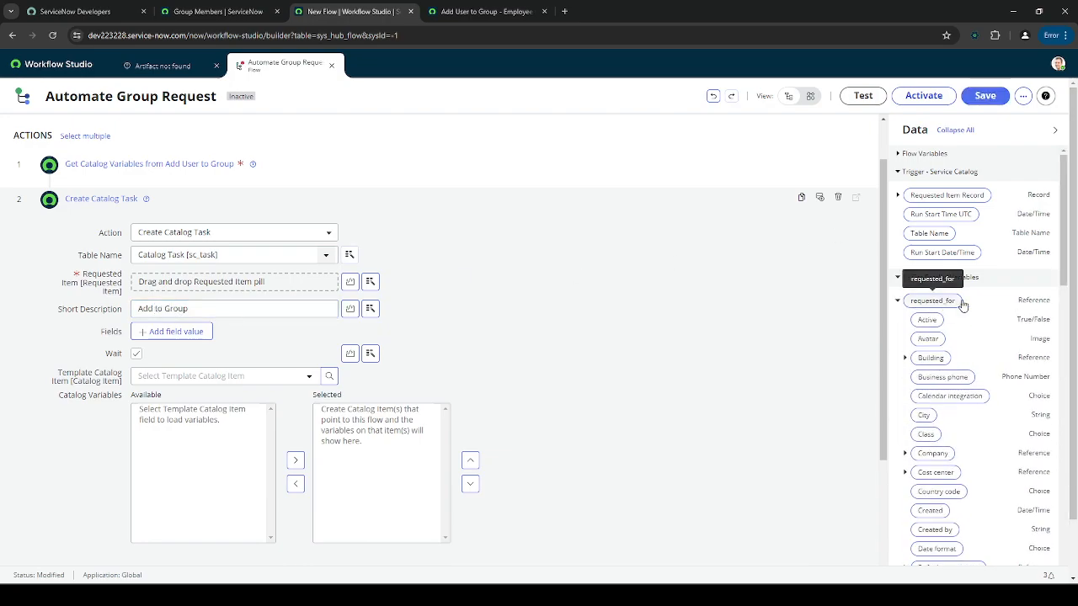
scroll(976, 300, "down", 3)
scroll(981, 299, "down", 5)
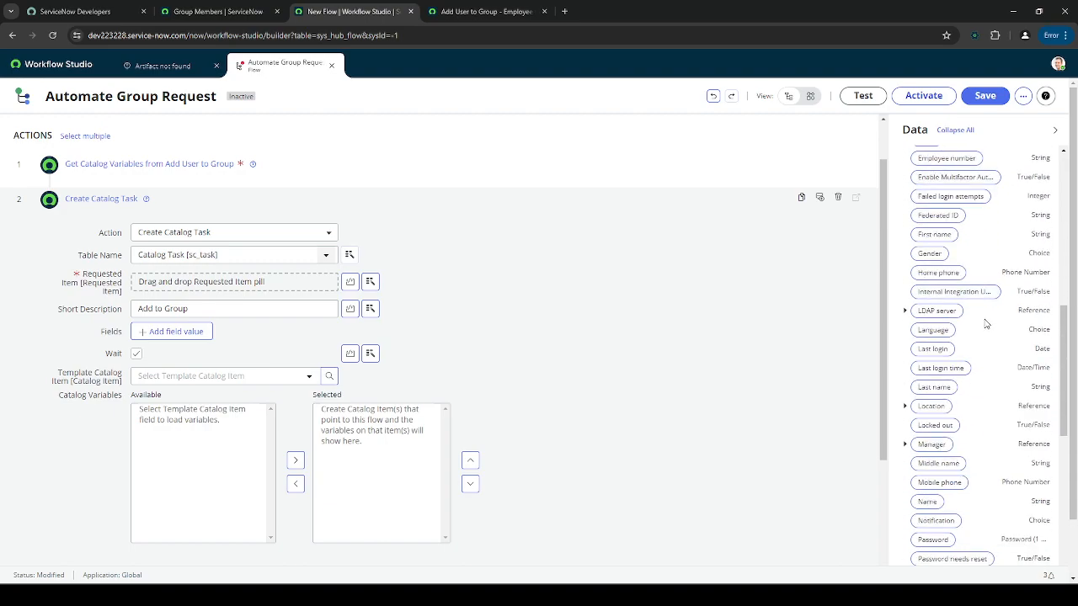
scroll(986, 325, "down", 2)
- Build the catalog task's short description from the requester and required group Name pills
left_click_drag(927, 389, 156, 310)
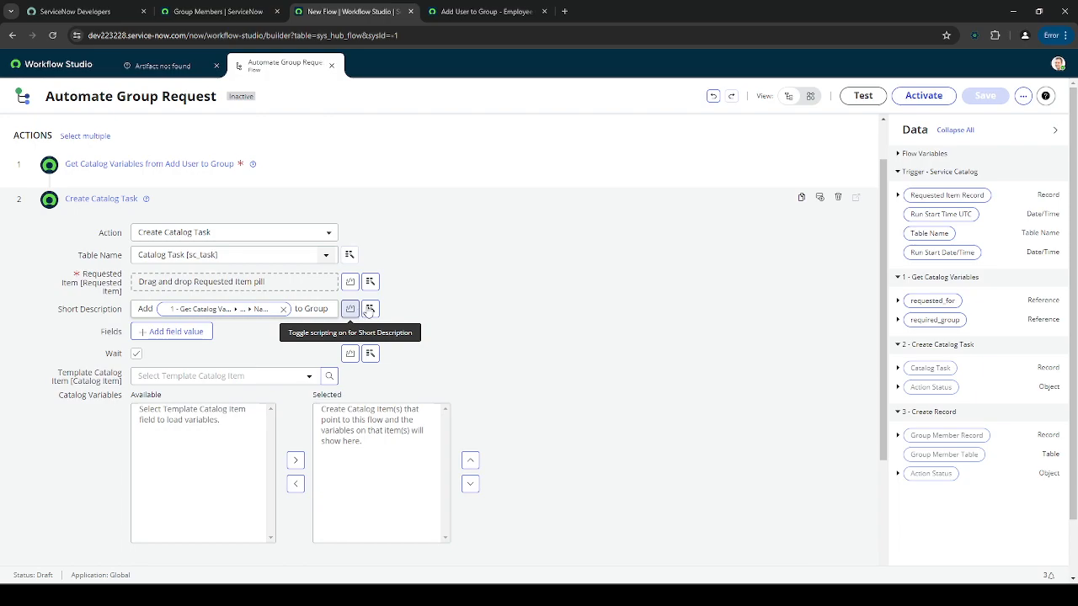
double_click(306, 309)
key("BackSpace")
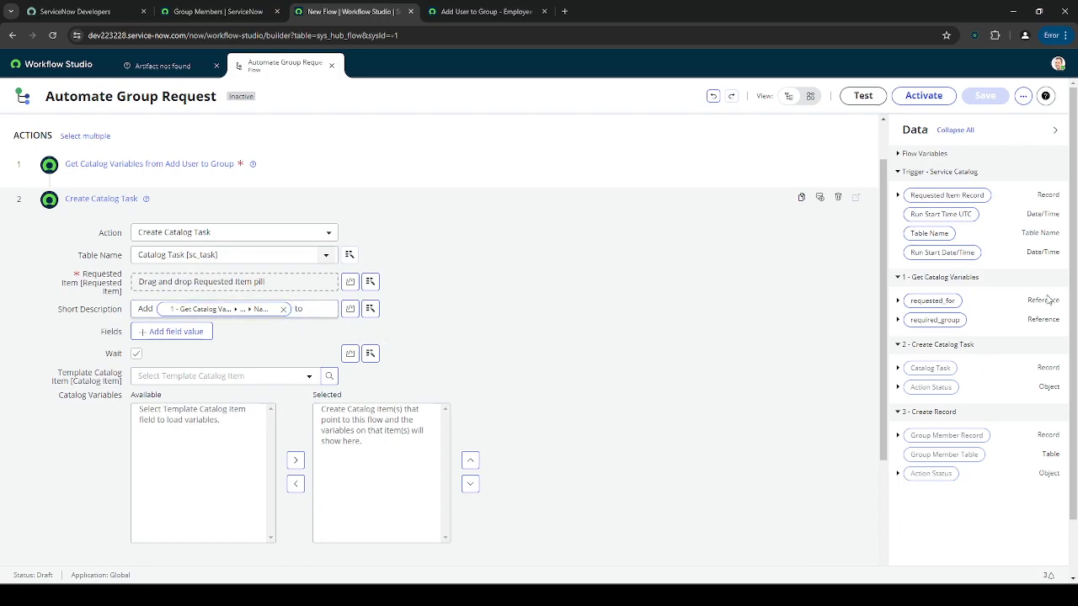
left_click(949, 324)
scroll(1004, 320, "down", 3)
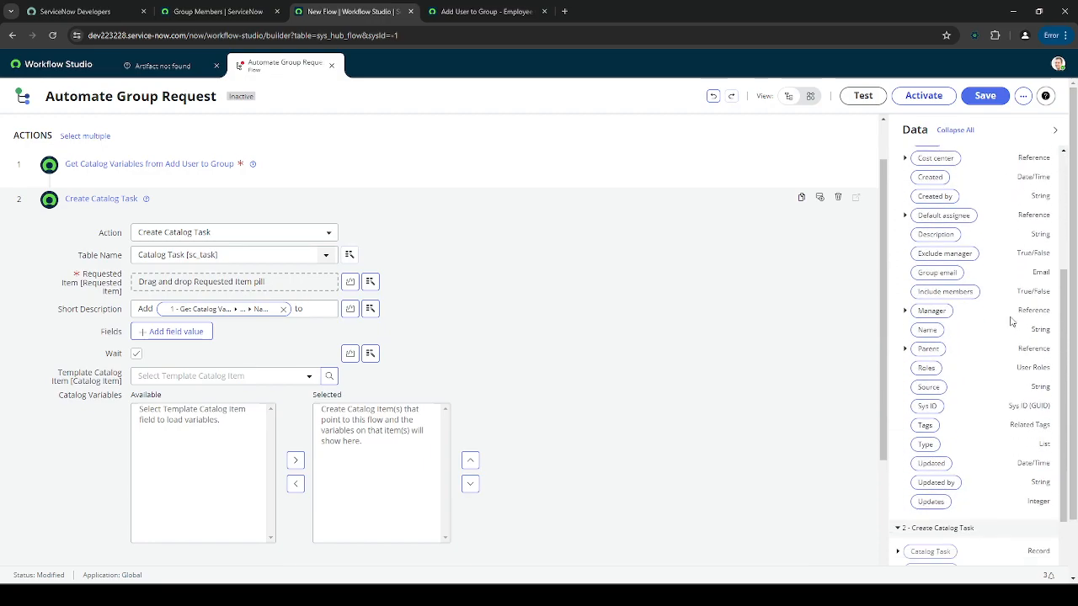
left_click_drag(929, 306, 306, 313)
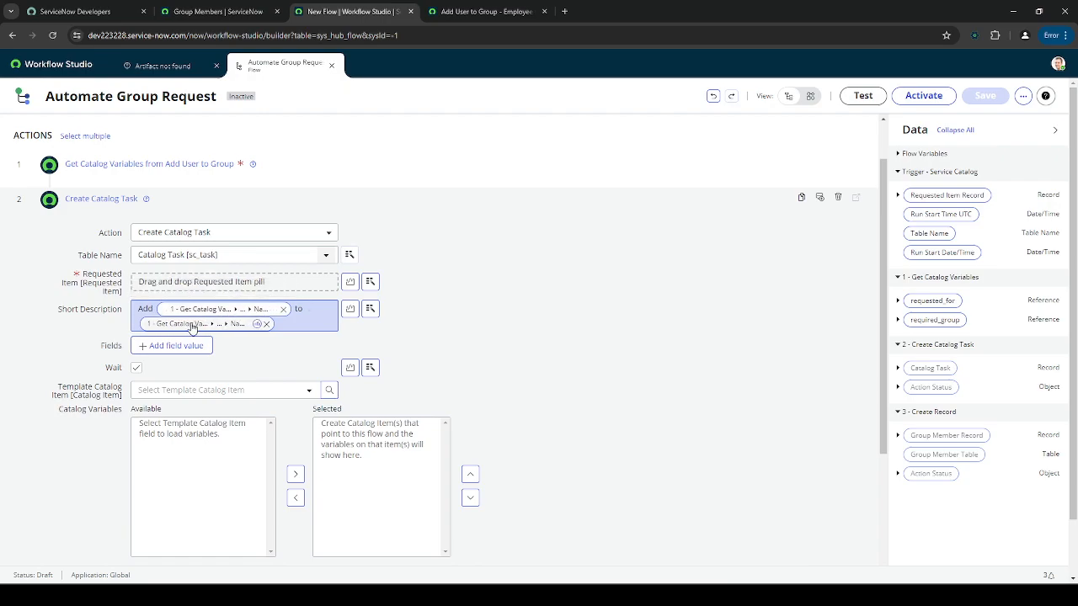
left_click(304, 325)
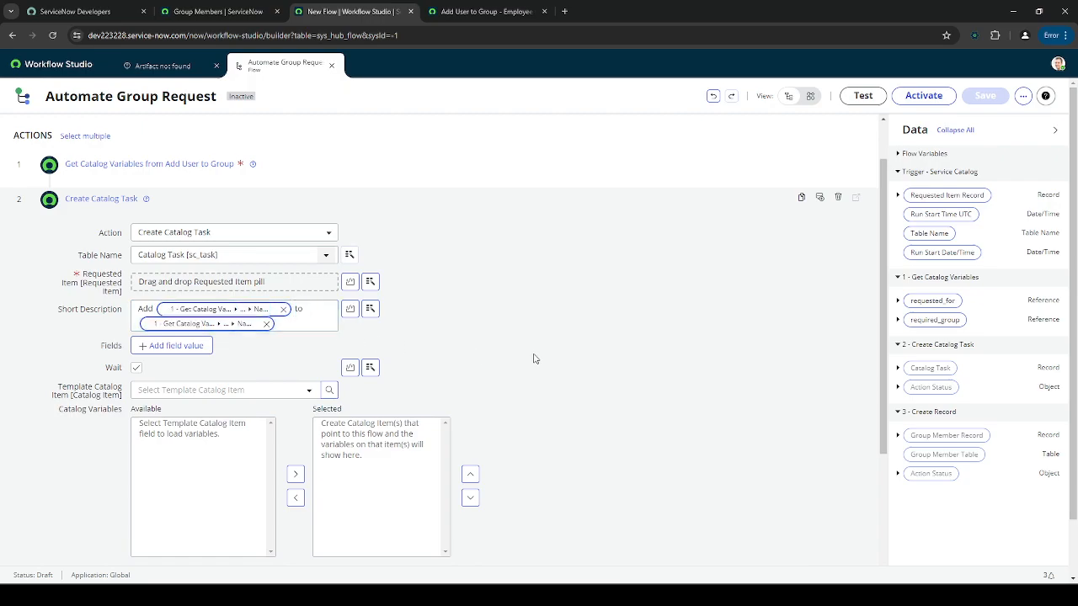
- Turn off Wait for completion and add a Description field to the catalog task
left_click(137, 369)
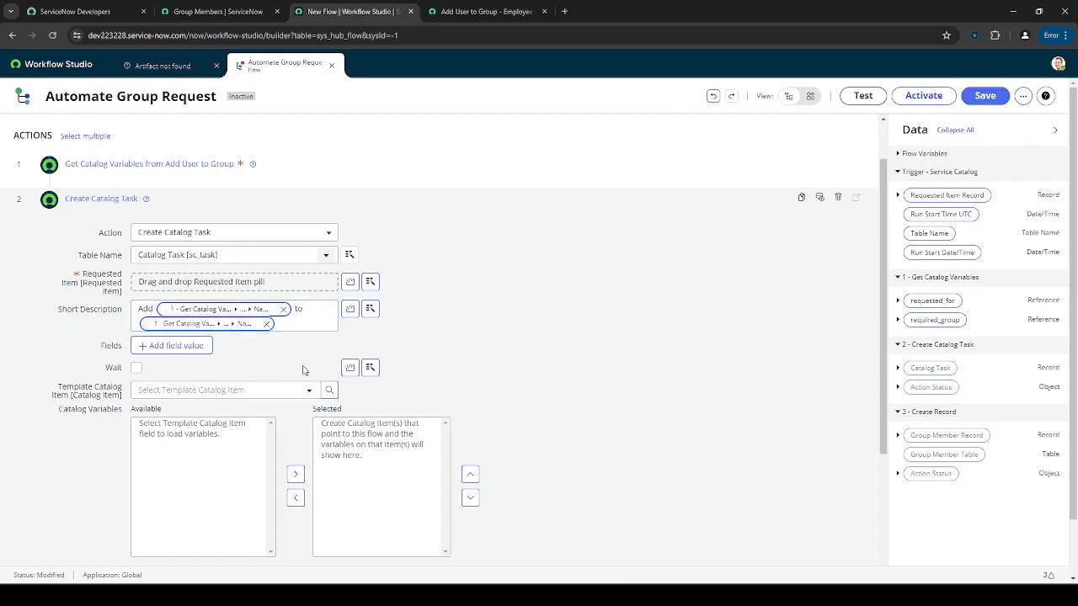
left_click(173, 345)
left_click(190, 347)
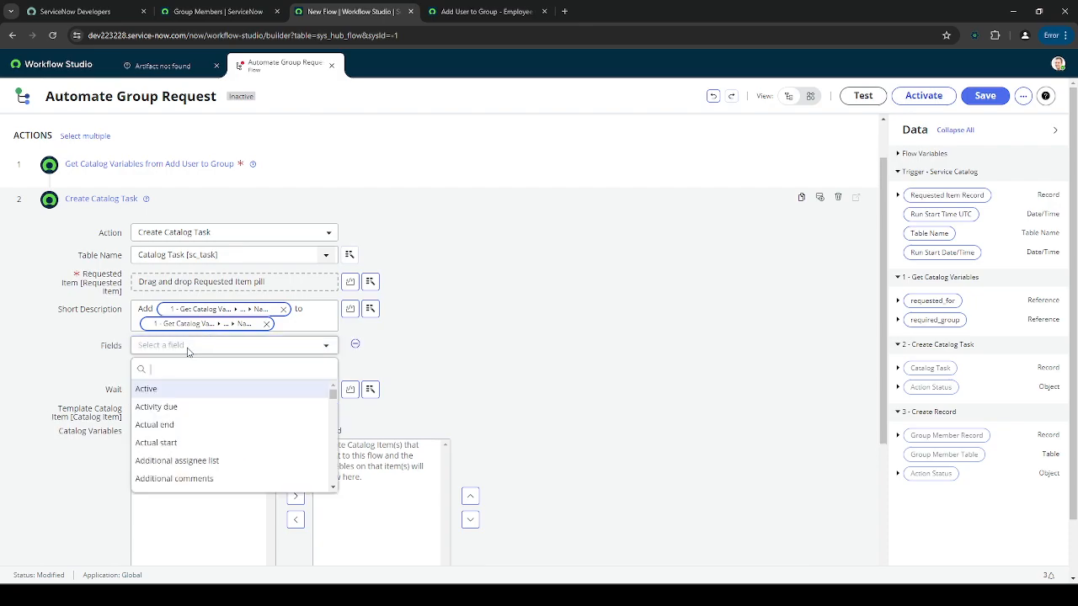
type("desc")
left_click(159, 388)
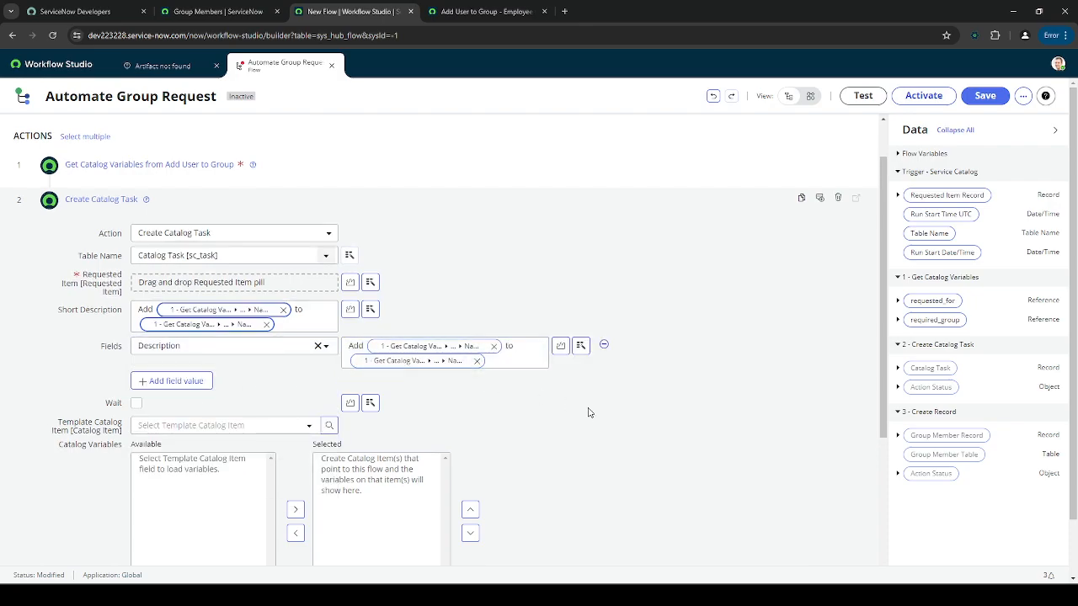
- Try adding a State field to the catalog task, then remove it again
left_click(194, 381)
left_click(219, 381)
type("state")
left_click(239, 424)
left_click(434, 383)
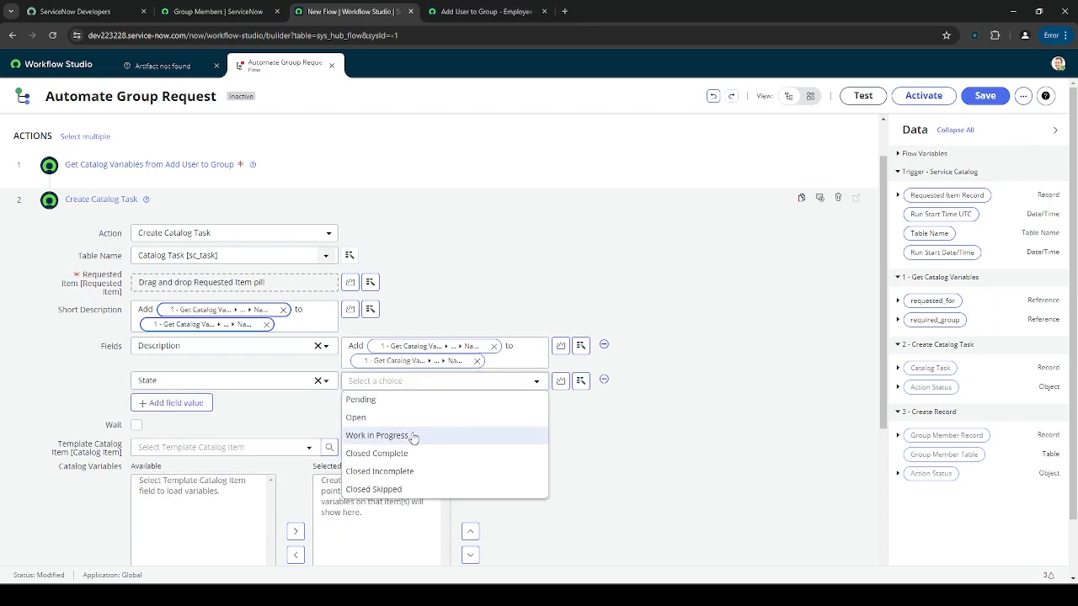
left_click(287, 416)
left_click(387, 383)
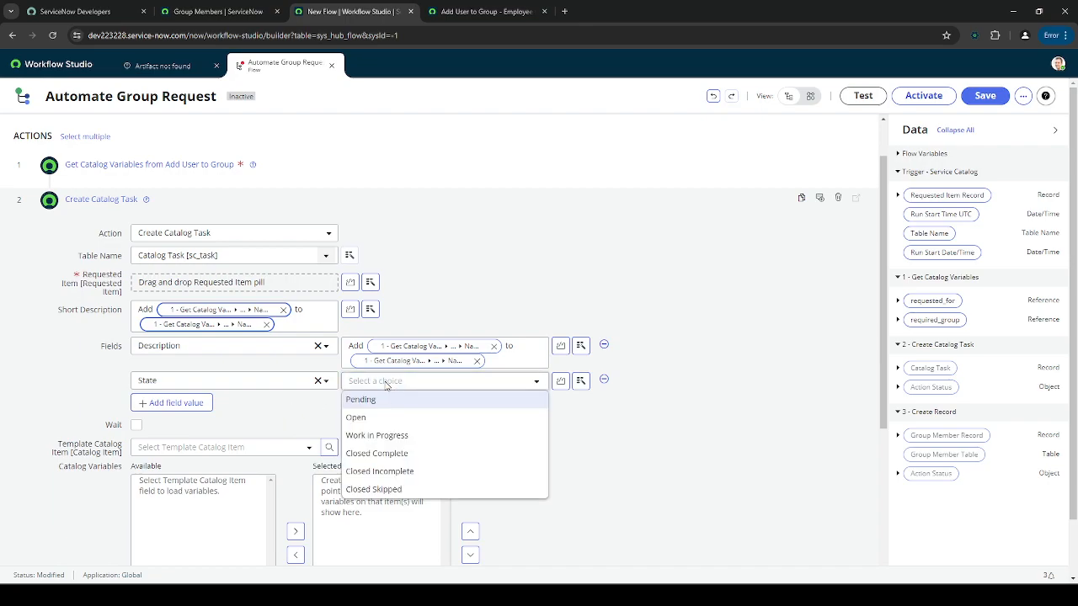
left_click(387, 383)
left_click(603, 380)
scroll(602, 423, "up", 1)
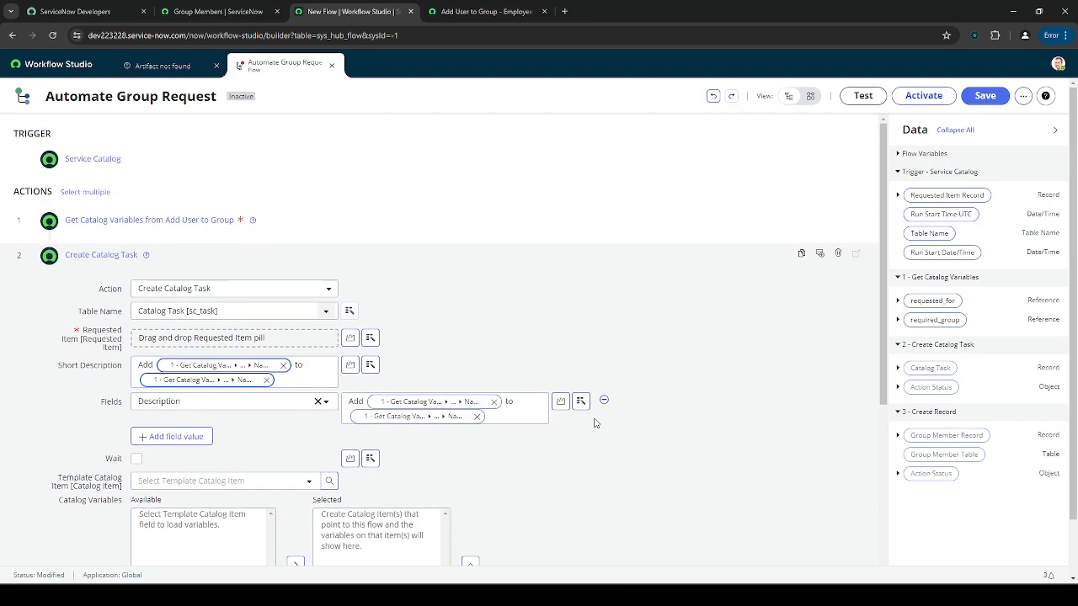
left_click(236, 250)
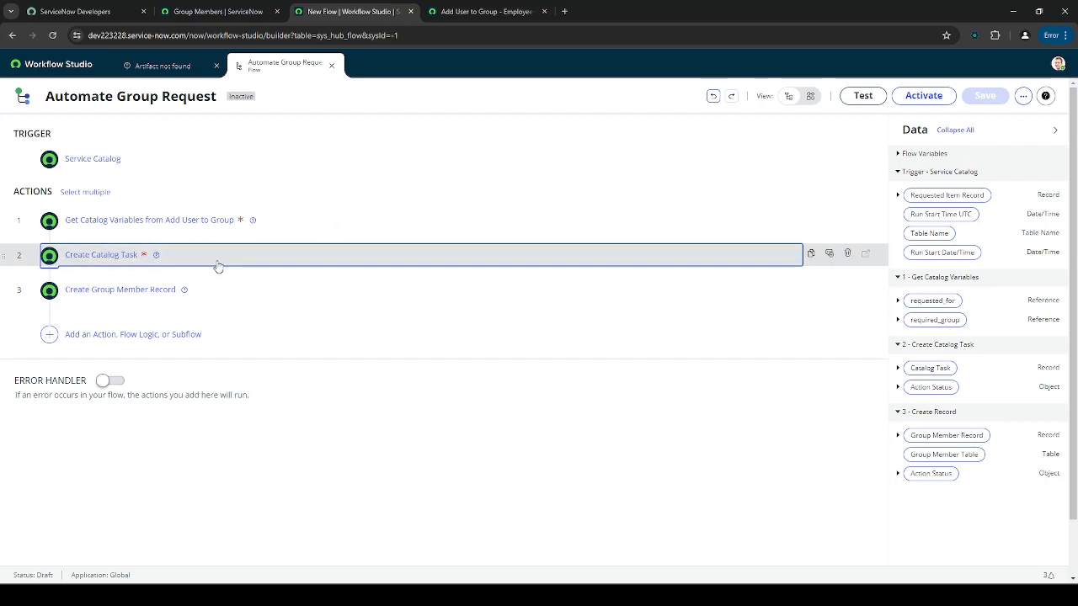
left_click(216, 266)
scroll(216, 315, "down", 1)
- Add an Assignment group field set to IT Automation and collapse the step
left_click(217, 315)
left_click(217, 383)
type("ass")
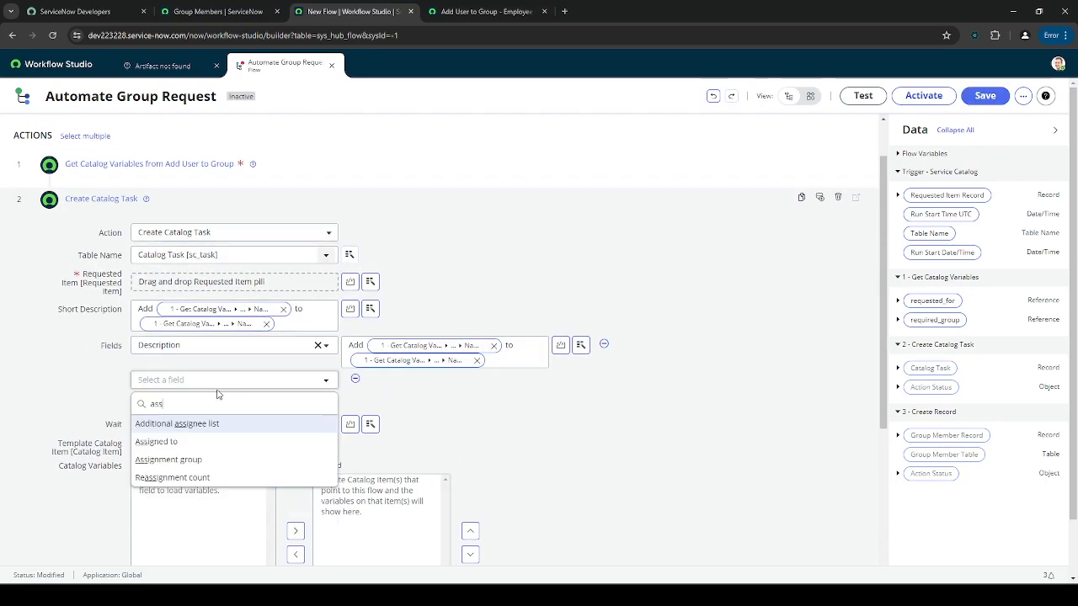
left_click(181, 460)
type("IT")
key("Return")
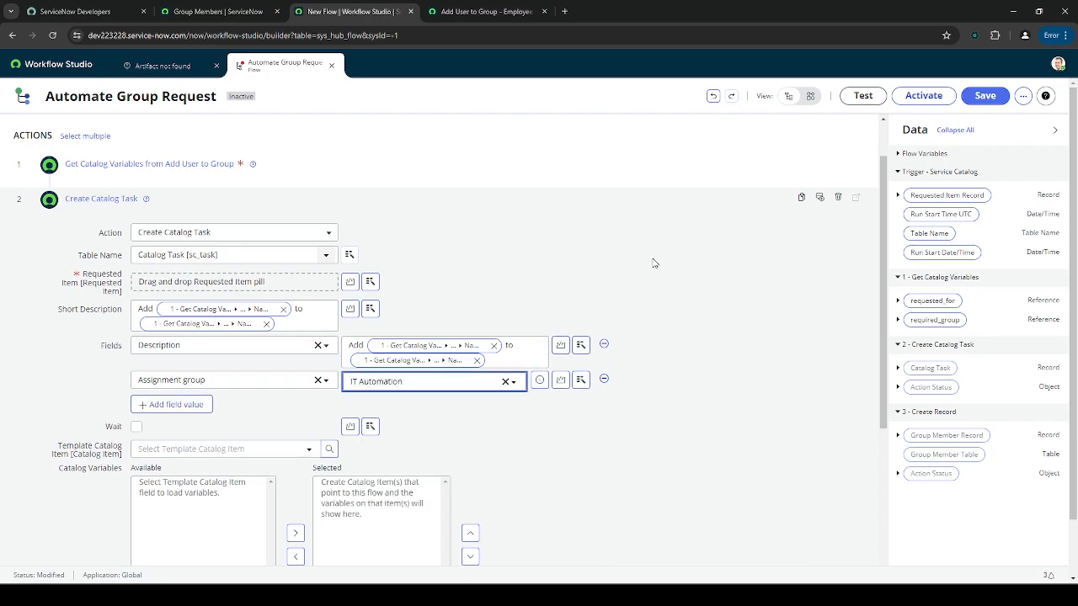
left_click(537, 202)
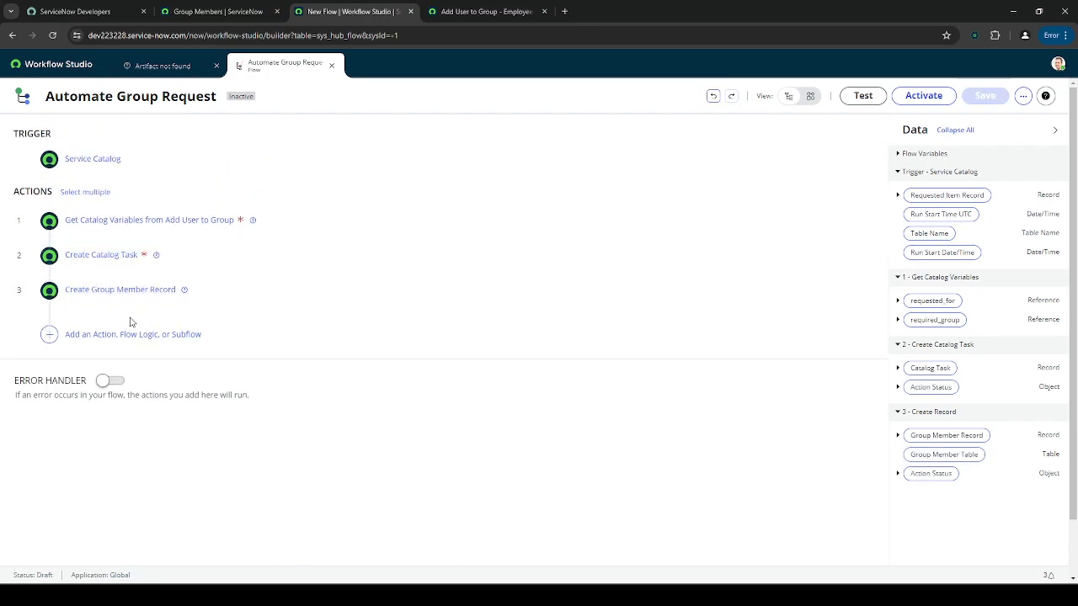
left_click(134, 330)
- Add an Update Record action as the flow's fourth step
left_click(111, 336)
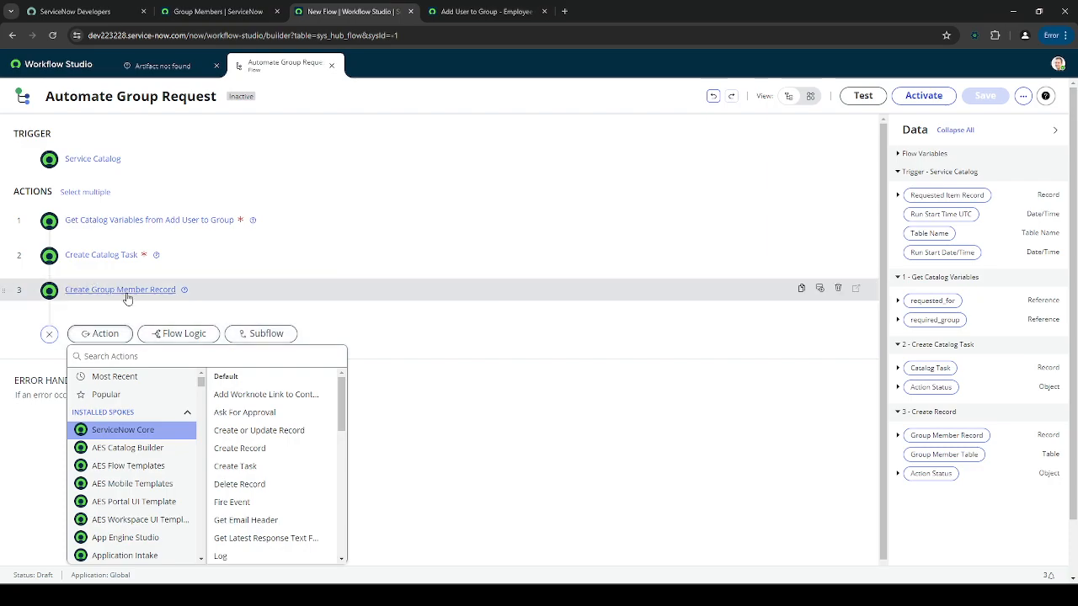
left_click(246, 293)
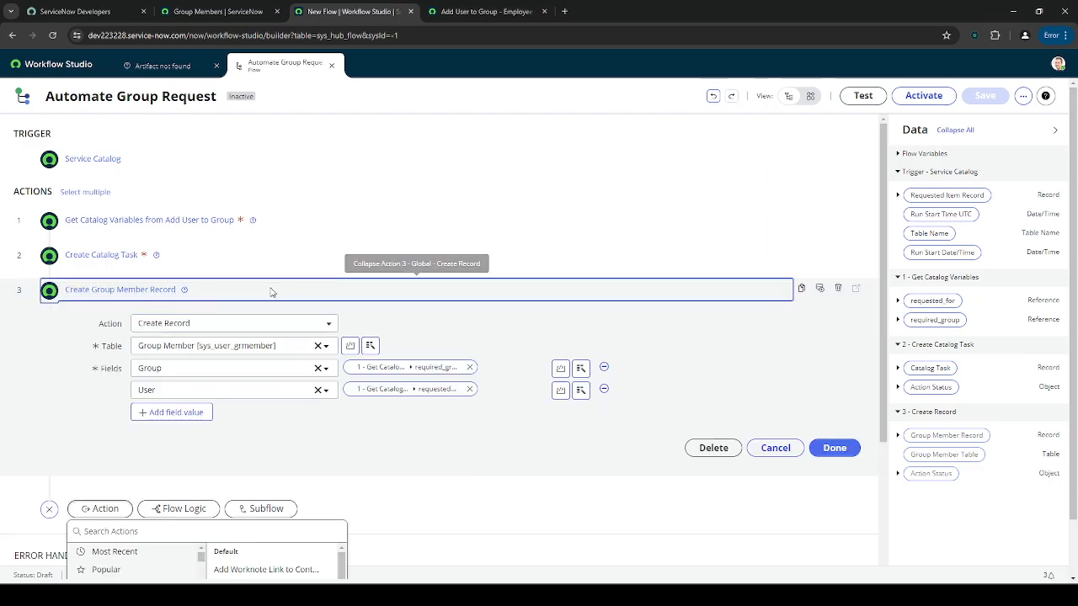
left_click(271, 291)
left_click(106, 357)
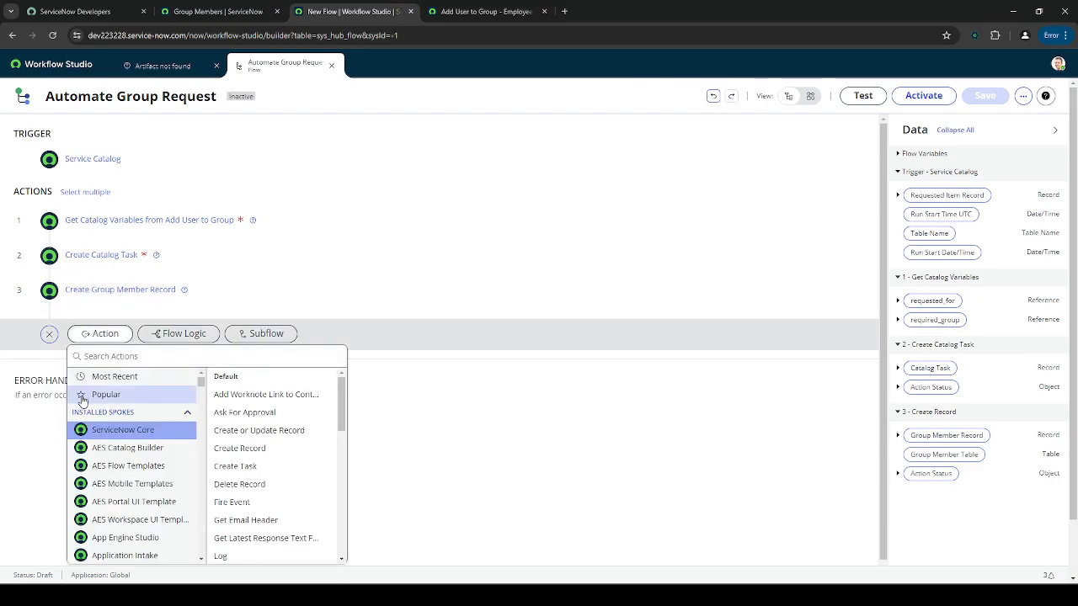
type("update recor")
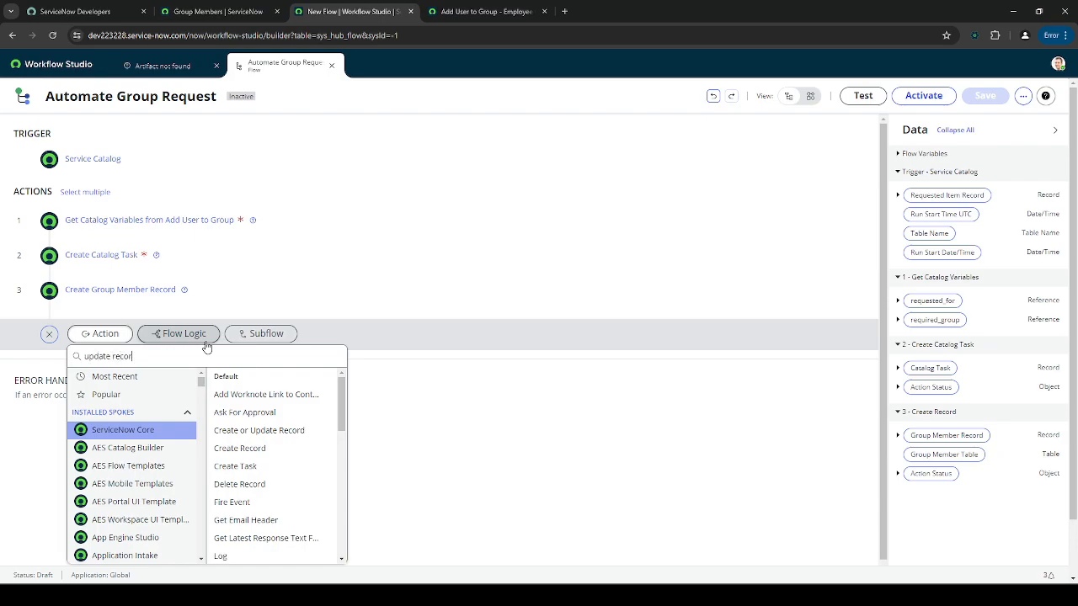
type("d")
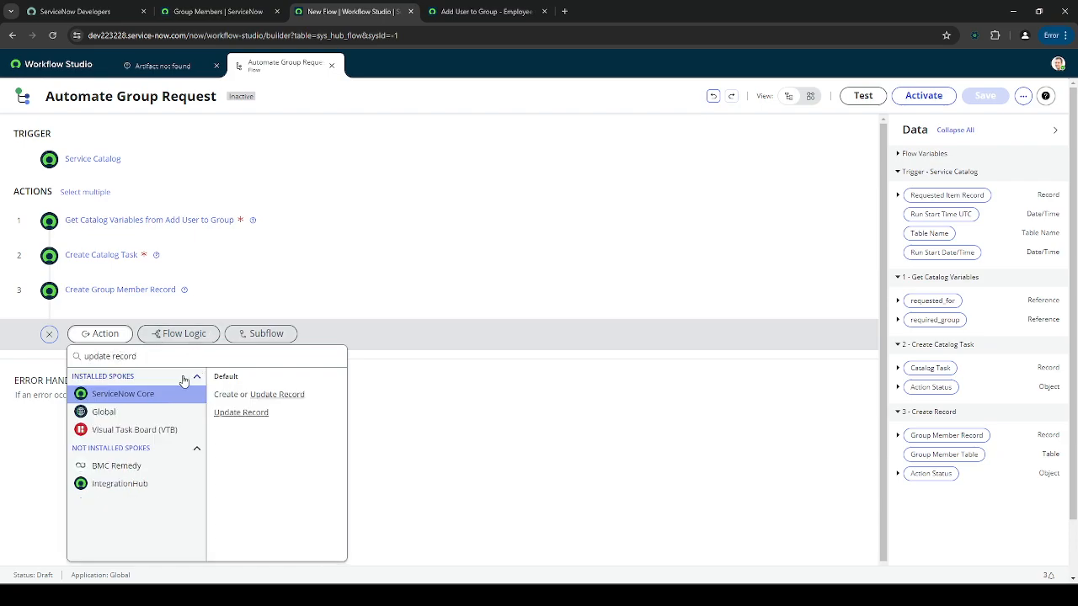
left_click(252, 412)
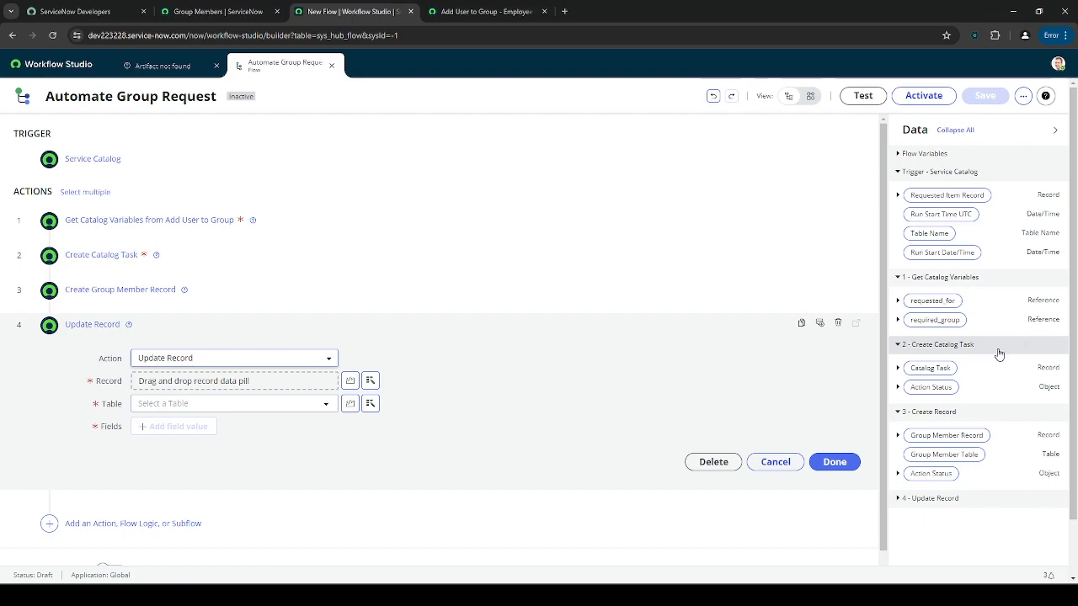
- Use the Catalog Task pill as the record and set its State to Closed Complete
left_click_drag(945, 368, 281, 384)
left_click(177, 427)
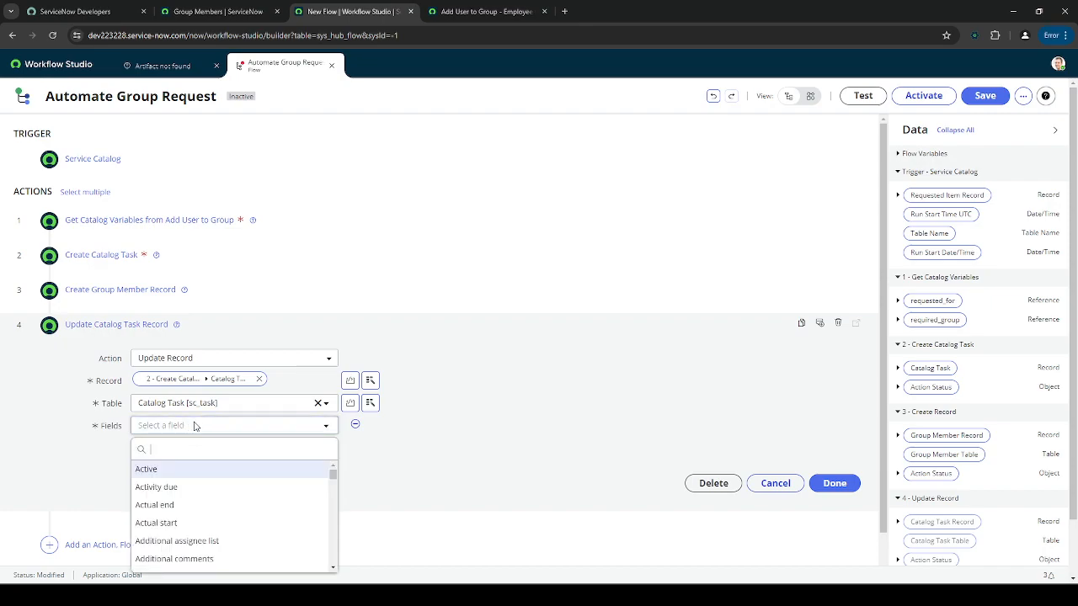
type("state")
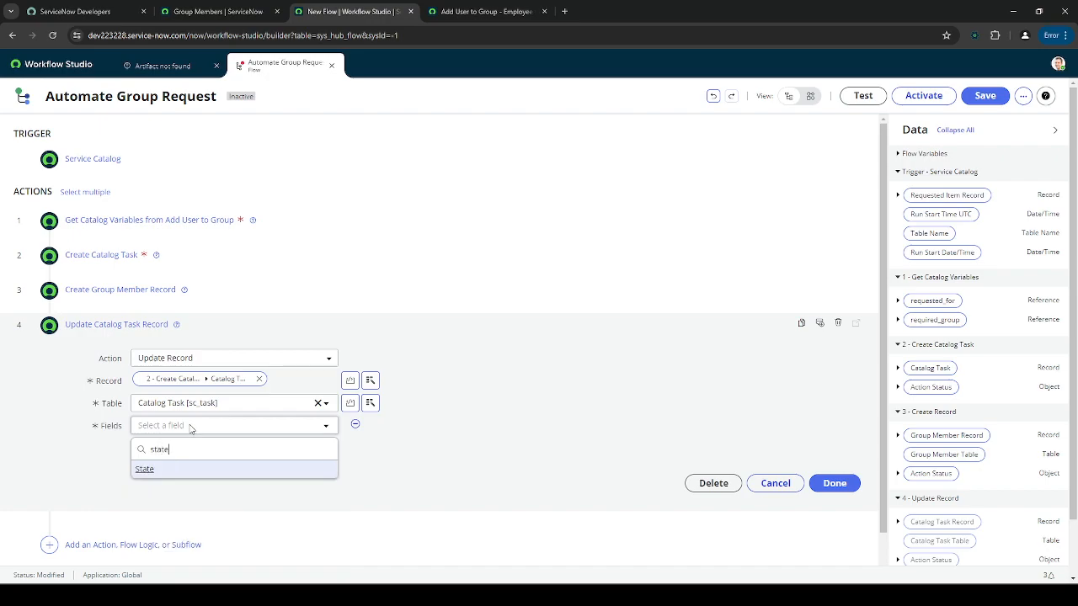
left_click(176, 470)
left_click(413, 427)
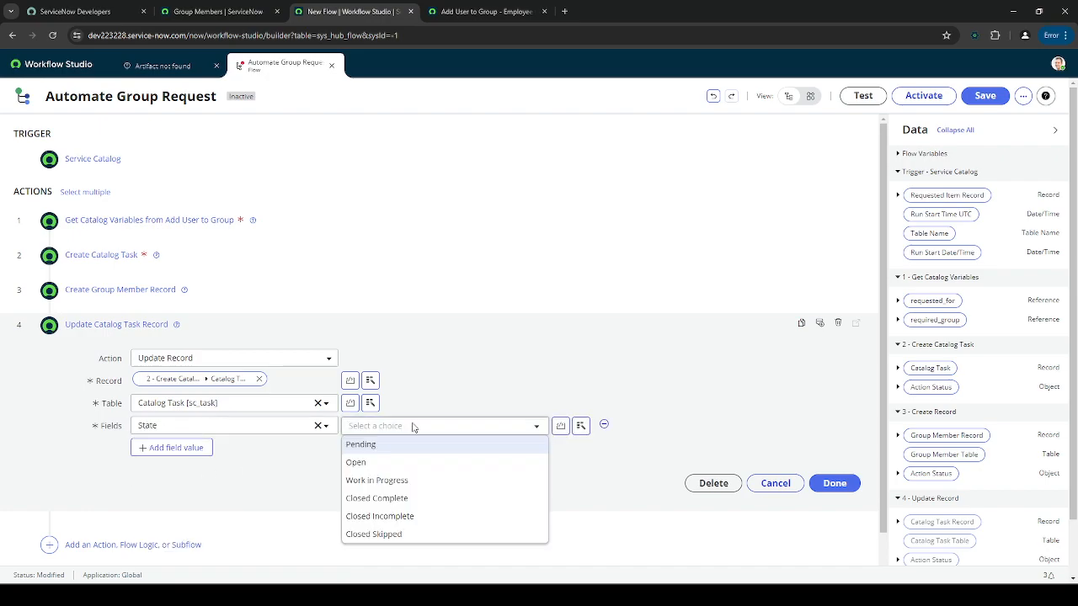
left_click(410, 498)
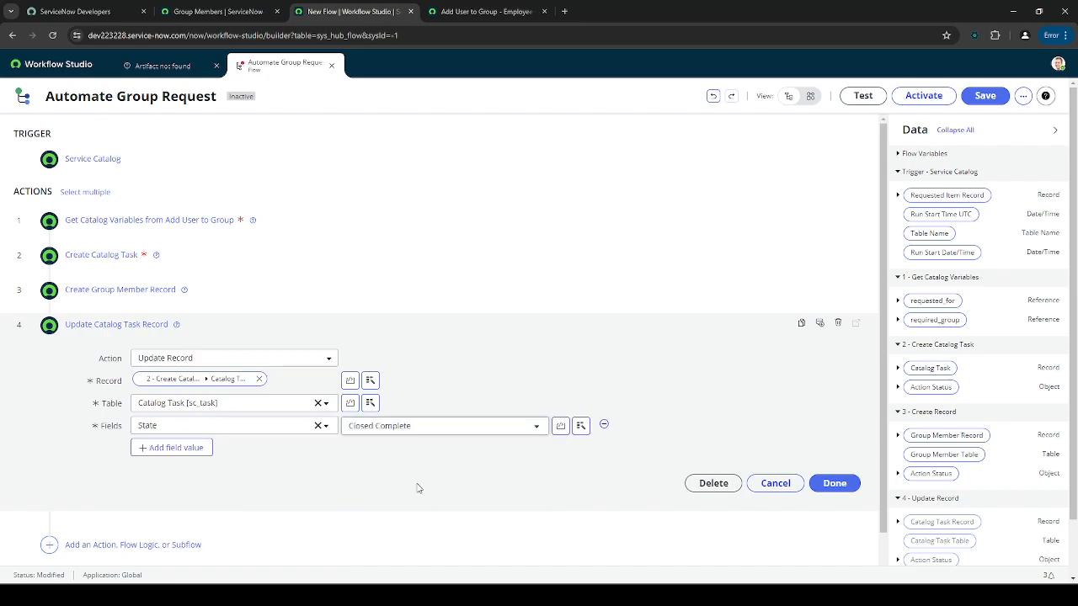
left_click(328, 333)
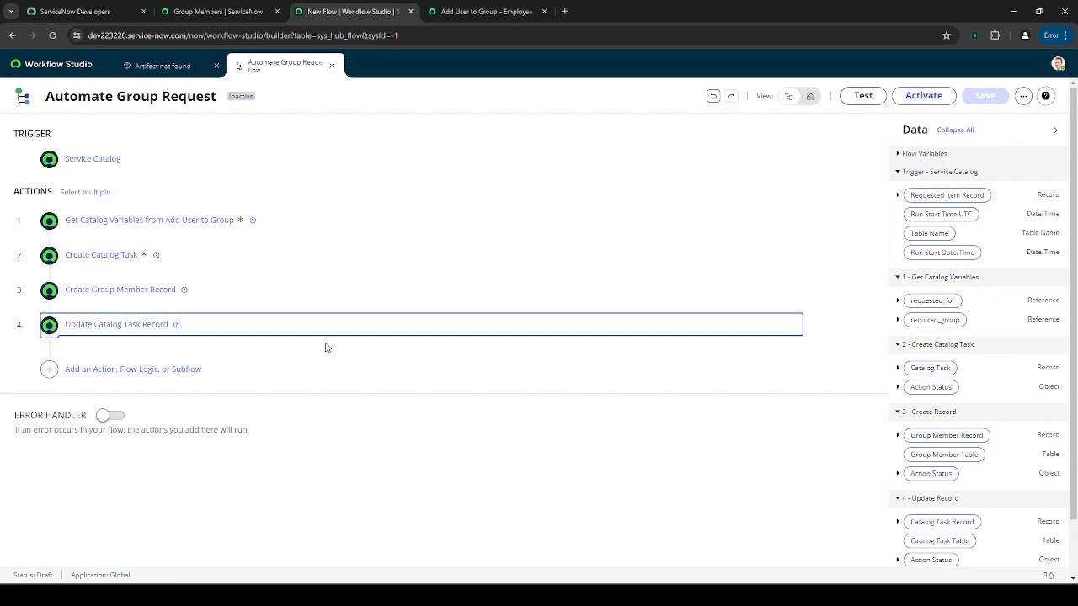
- Review the flow's steps and attempt to activate the Automate Group Request flow
left_click(217, 257)
left_click(221, 258)
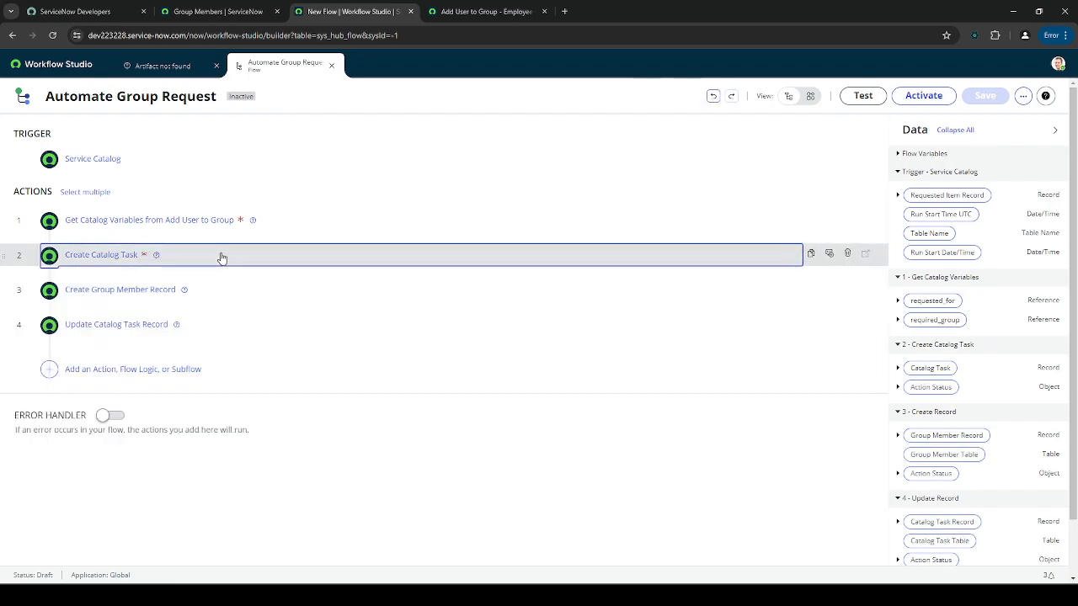
left_click(235, 328)
left_click(238, 325)
left_click(271, 362)
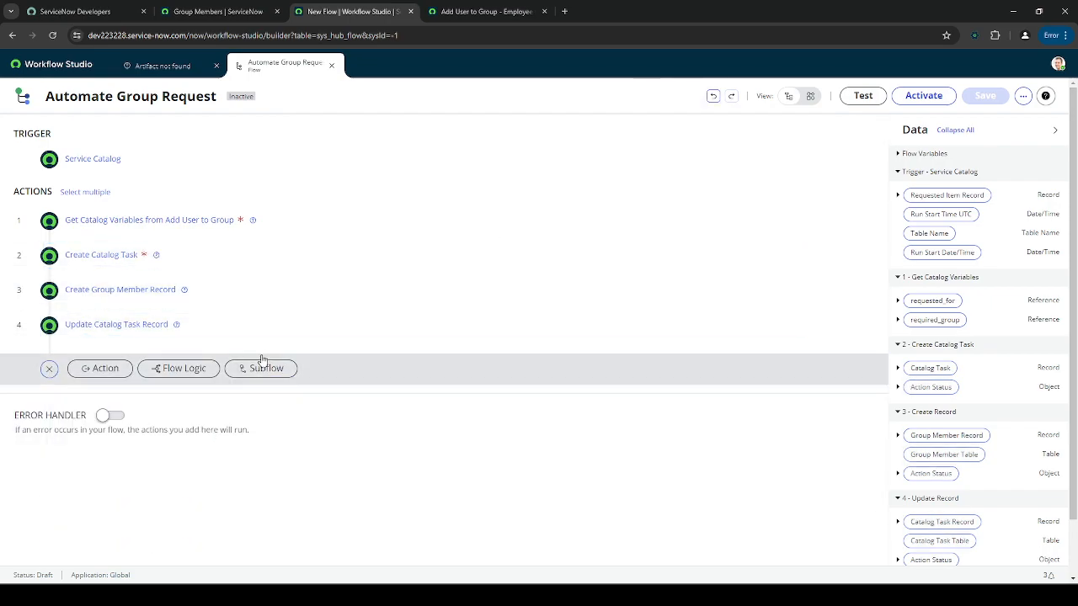
left_click(49, 368)
left_click(905, 96)
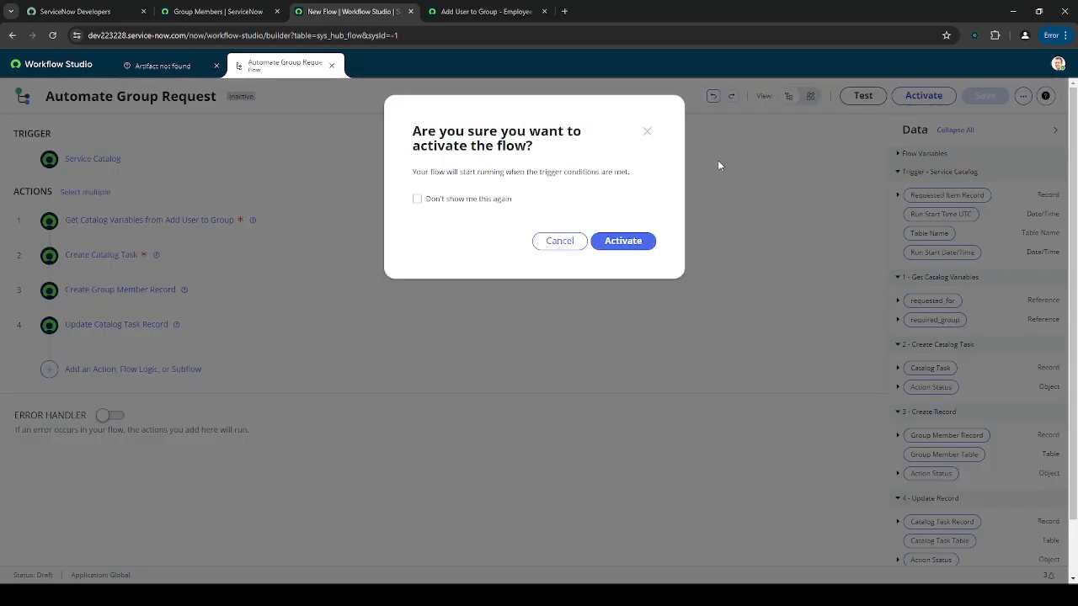
left_click(613, 245)
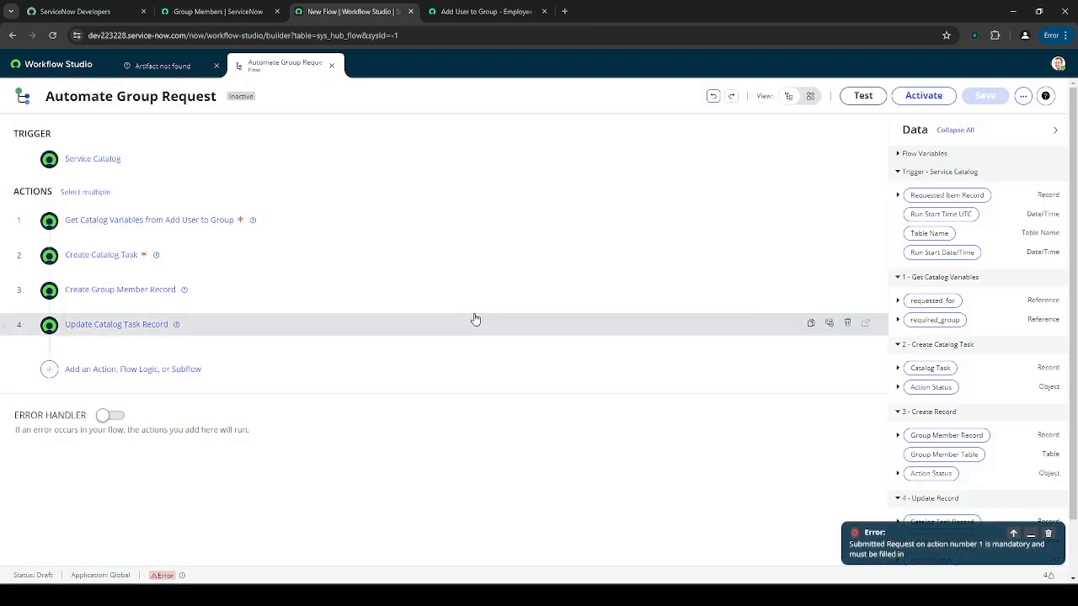
- Feed the trigger's Requested Item Record into Submitted Request, then retry activation
left_click(332, 221)
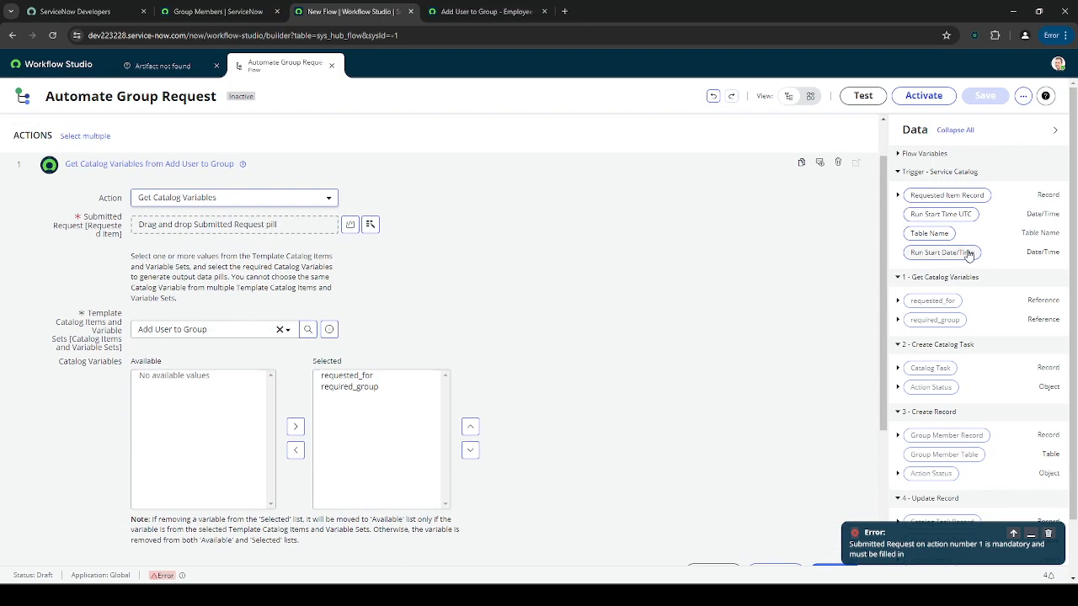
left_click_drag(956, 200, 278, 229)
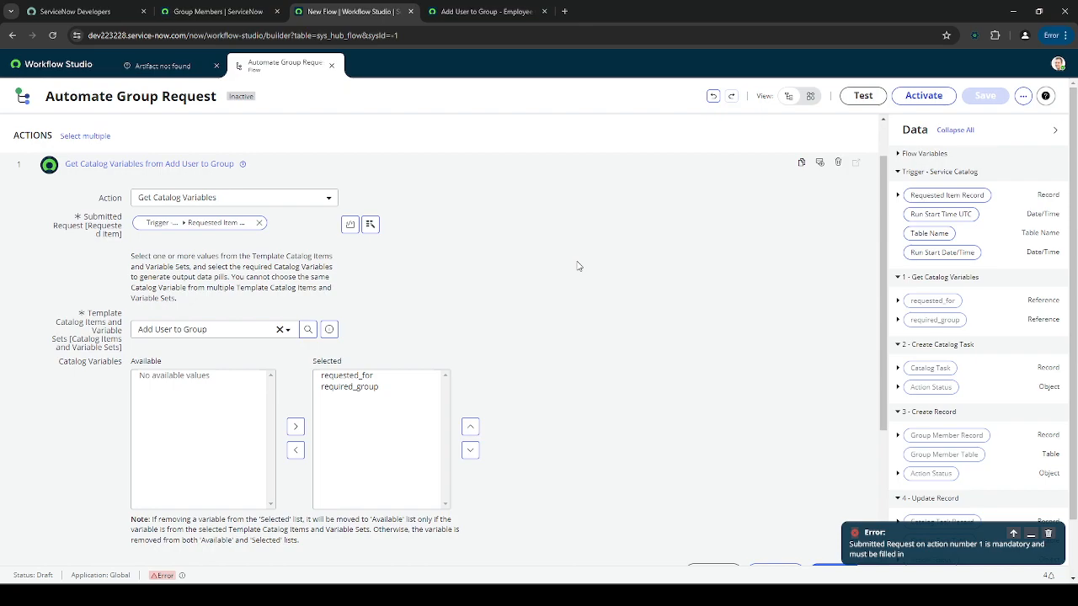
left_click(434, 165)
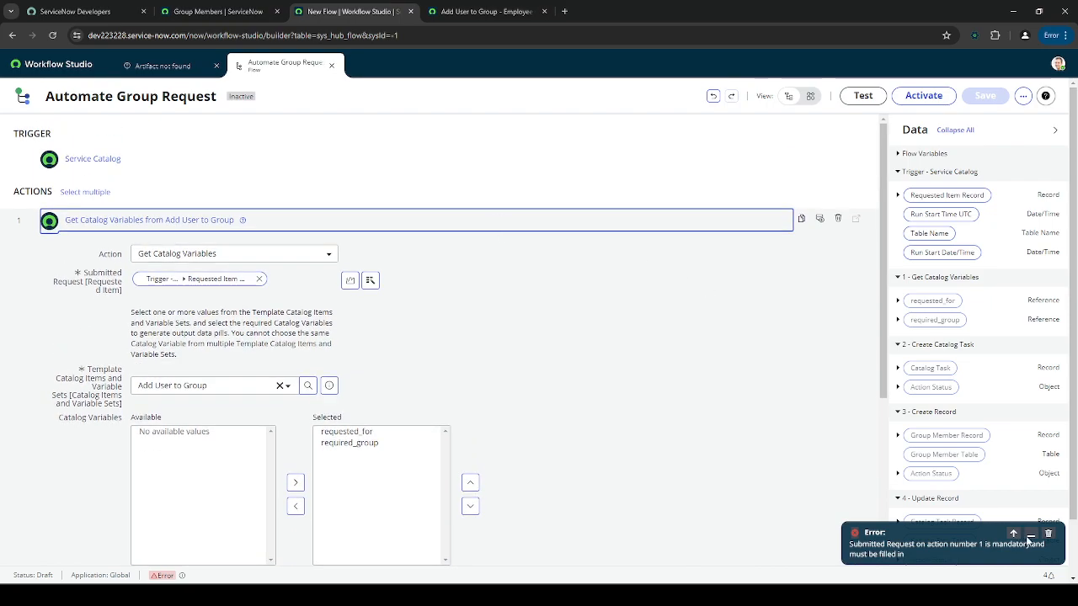
left_click(1029, 535)
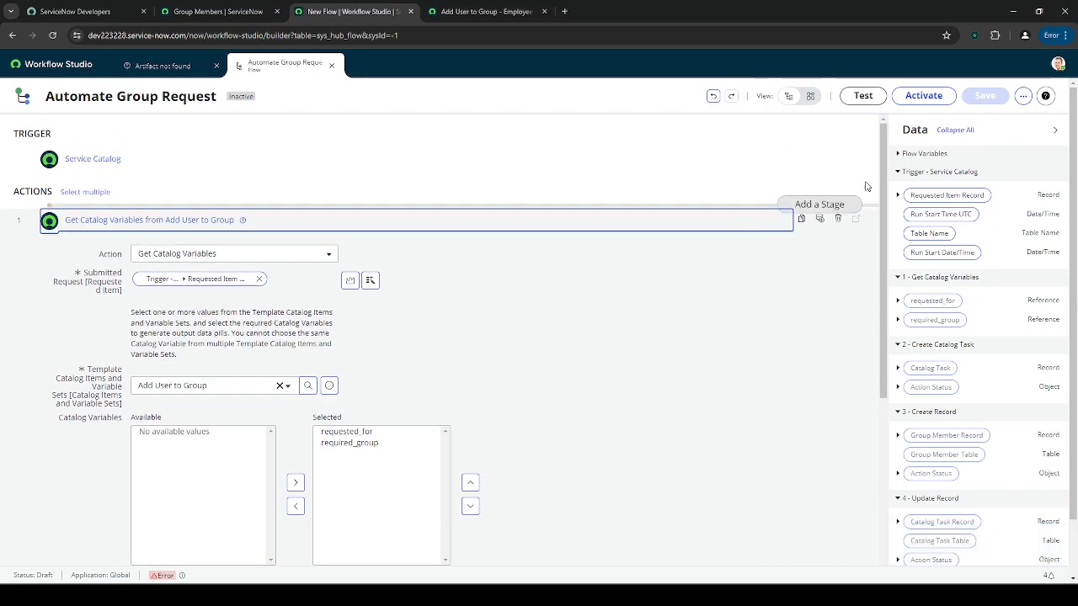
left_click(923, 96)
left_click(622, 241)
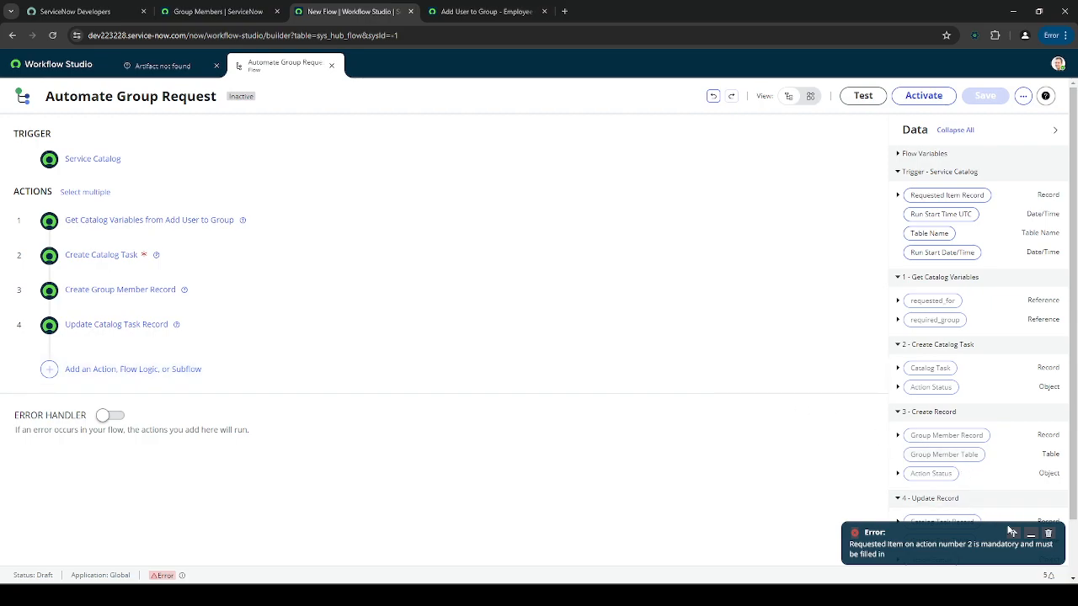
- Set Create Catalog Task's Requested Item to the trigger's Requested Item Record
left_click(1031, 537)
left_click(174, 257)
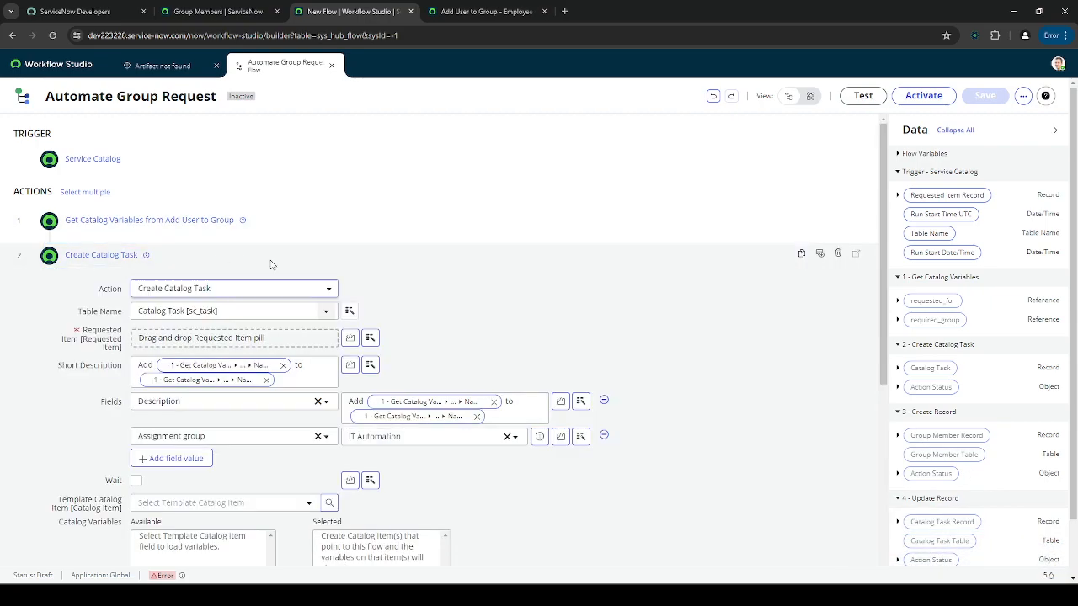
left_click_drag(946, 196, 244, 282)
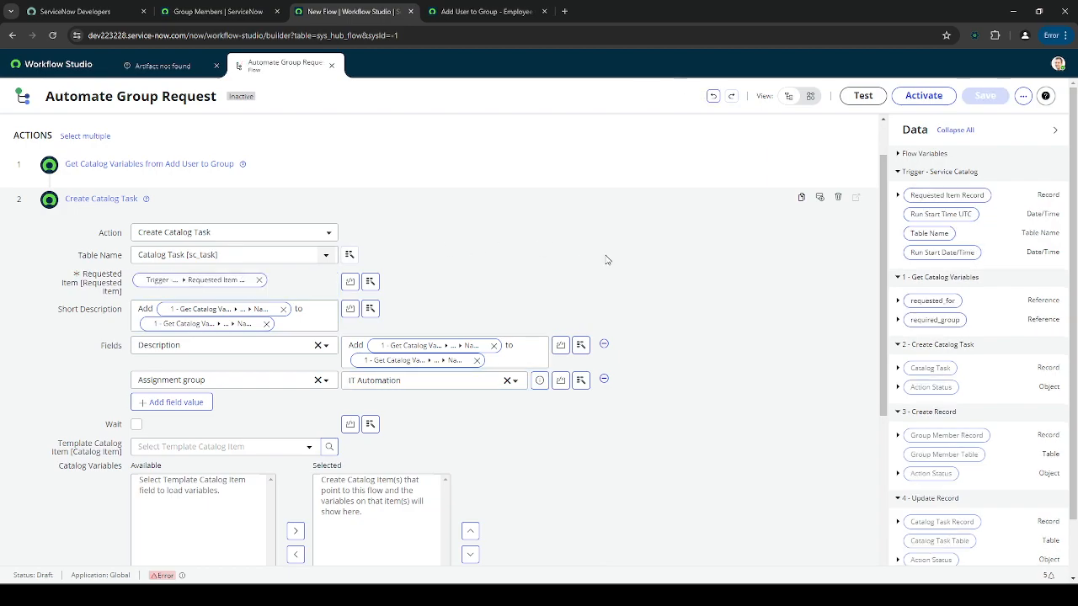
left_click(430, 202)
- Check each flow step, then activate the Automate Group Request flow and confirm
left_click(411, 219)
left_click(417, 223)
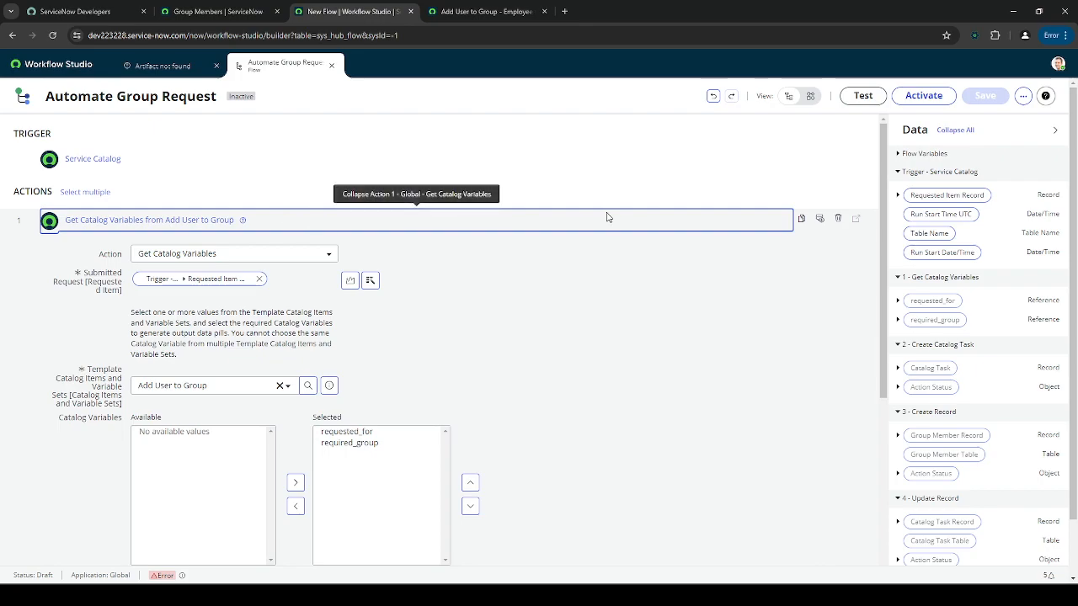
scroll(671, 301, "down", 5)
left_click(262, 451)
scroll(290, 396, "up", 3)
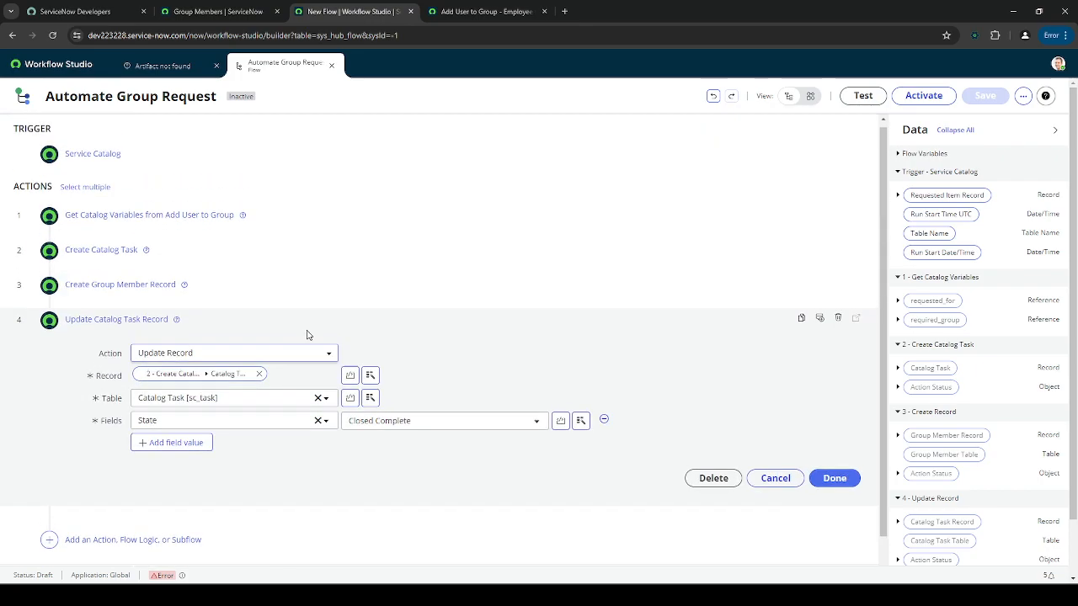
left_click(202, 291)
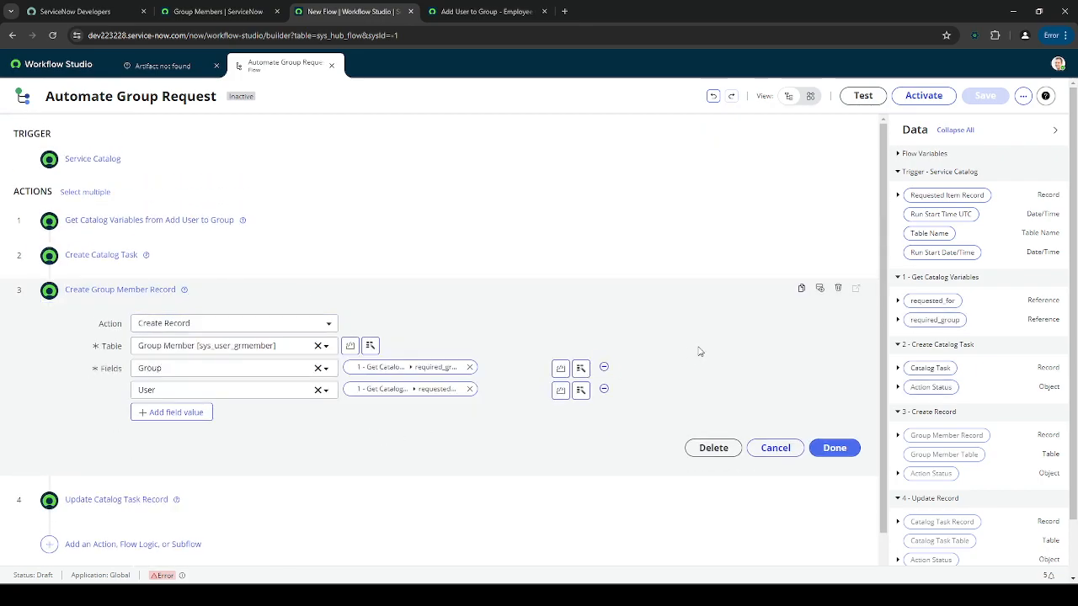
left_click(775, 448)
left_click(908, 100)
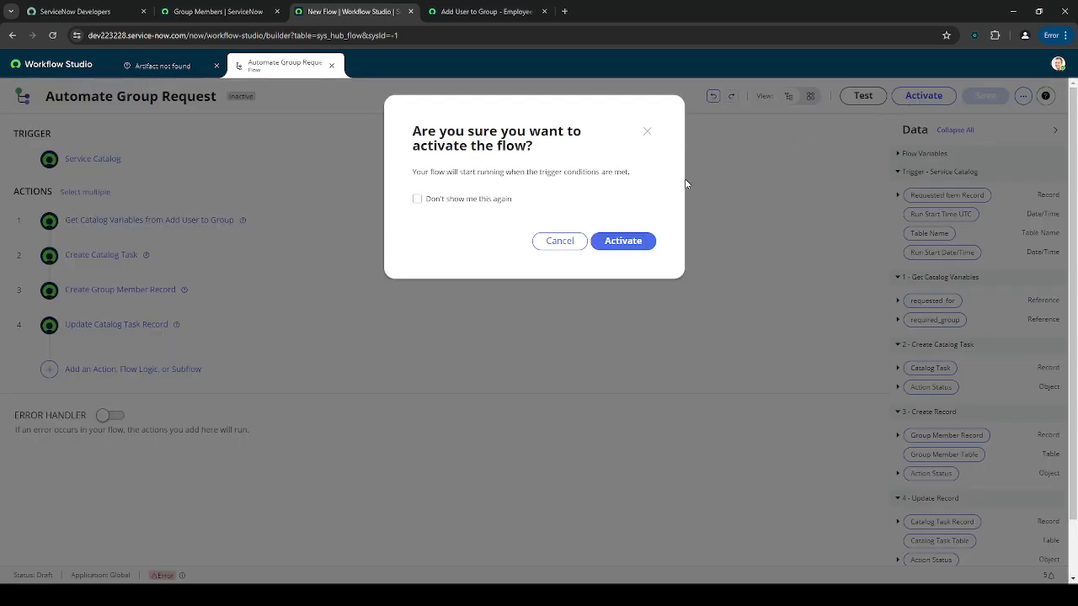
left_click(617, 249)
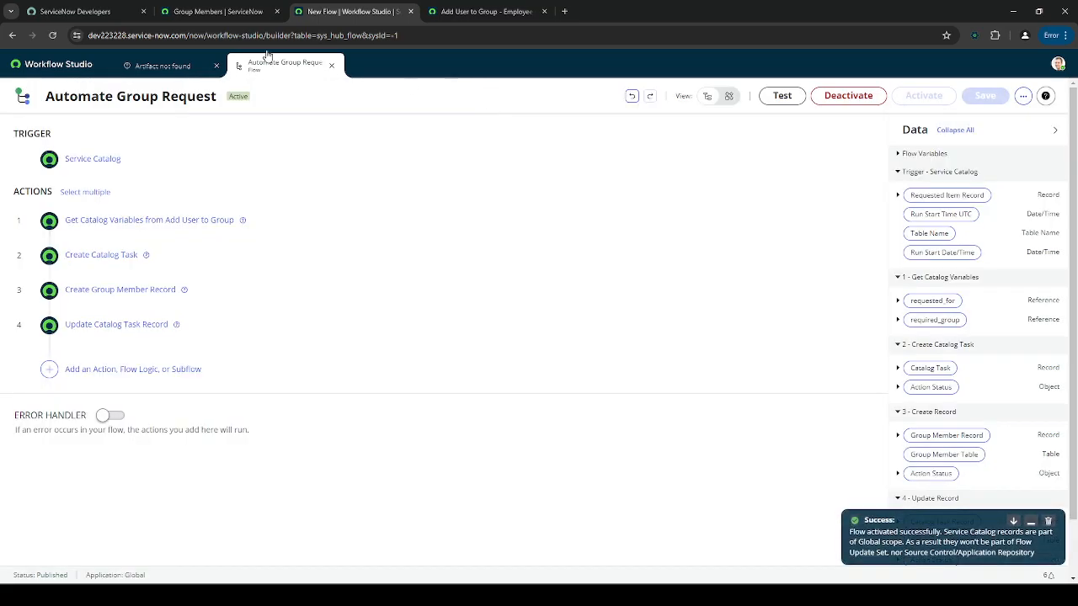
- Open Maintain Items, filter catalog items to names containing 'group', and open Add User to Group
left_click(84, 11)
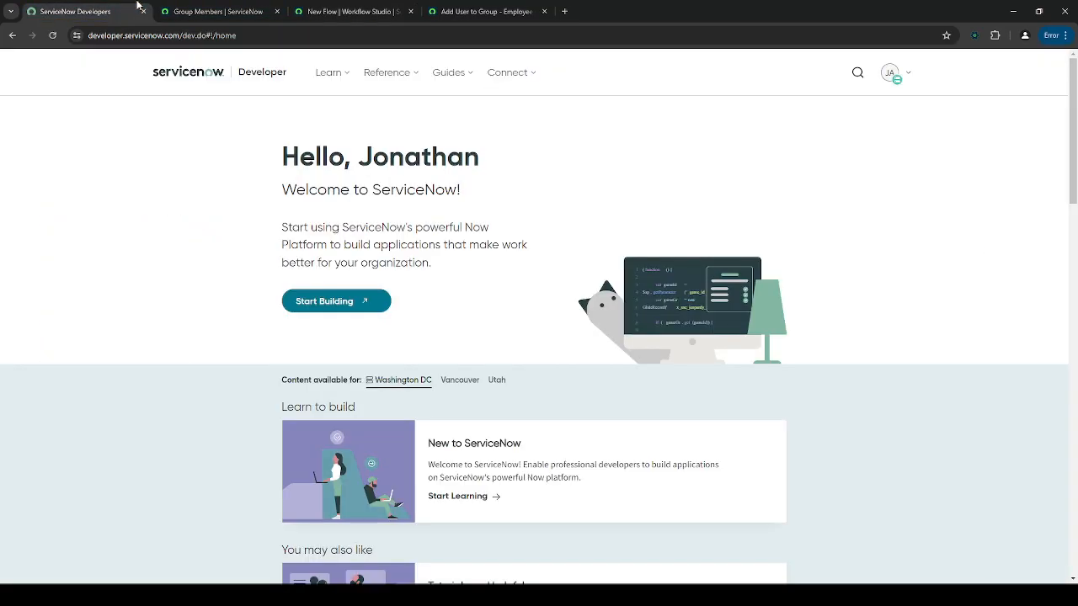
left_click(189, 8)
left_click(437, 8)
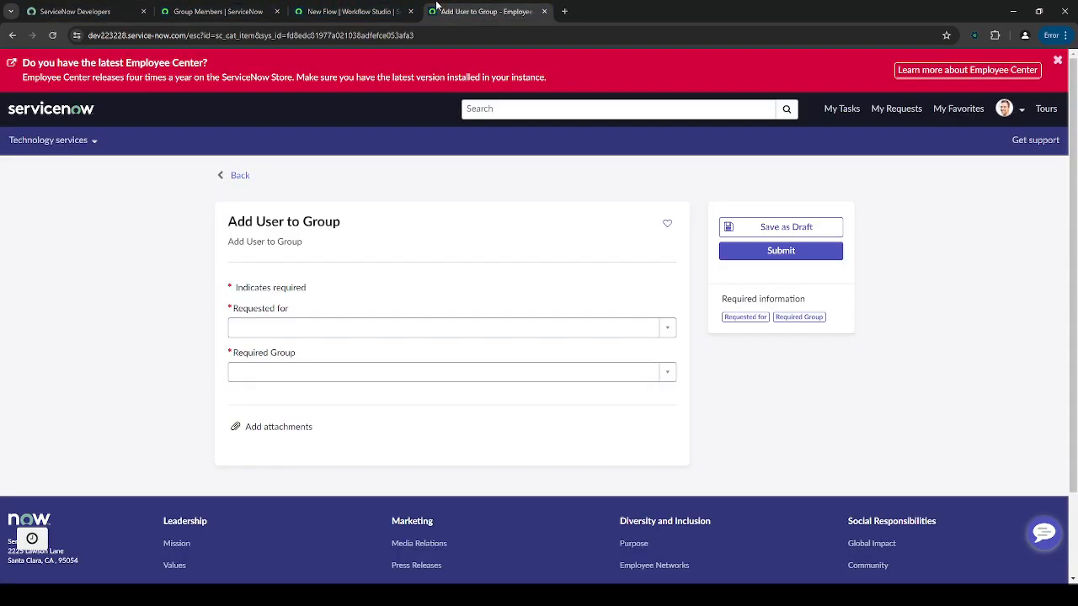
left_click(223, 7)
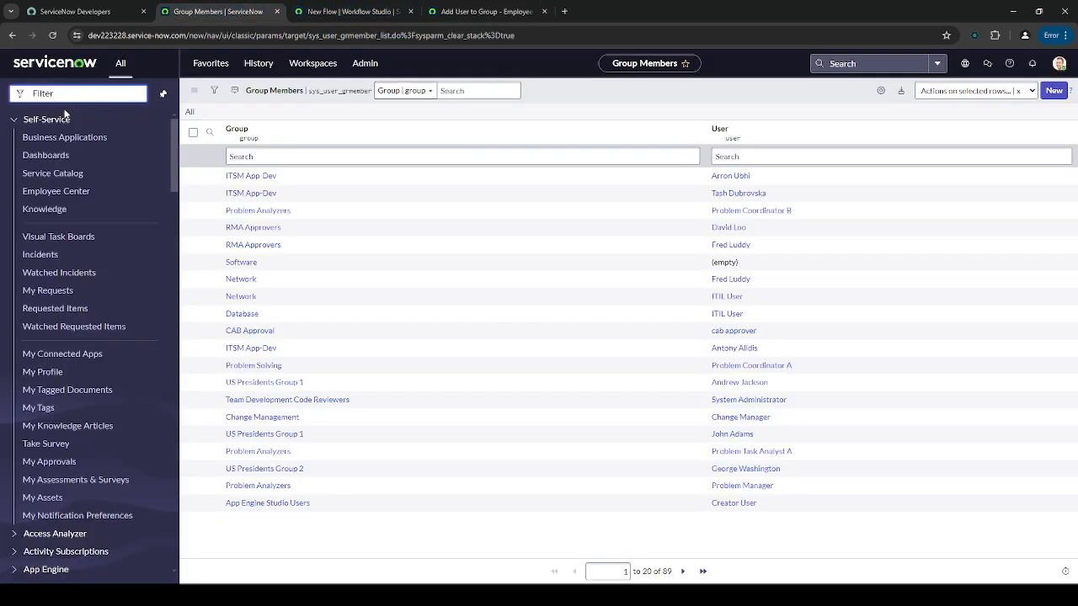
type("maintain items")
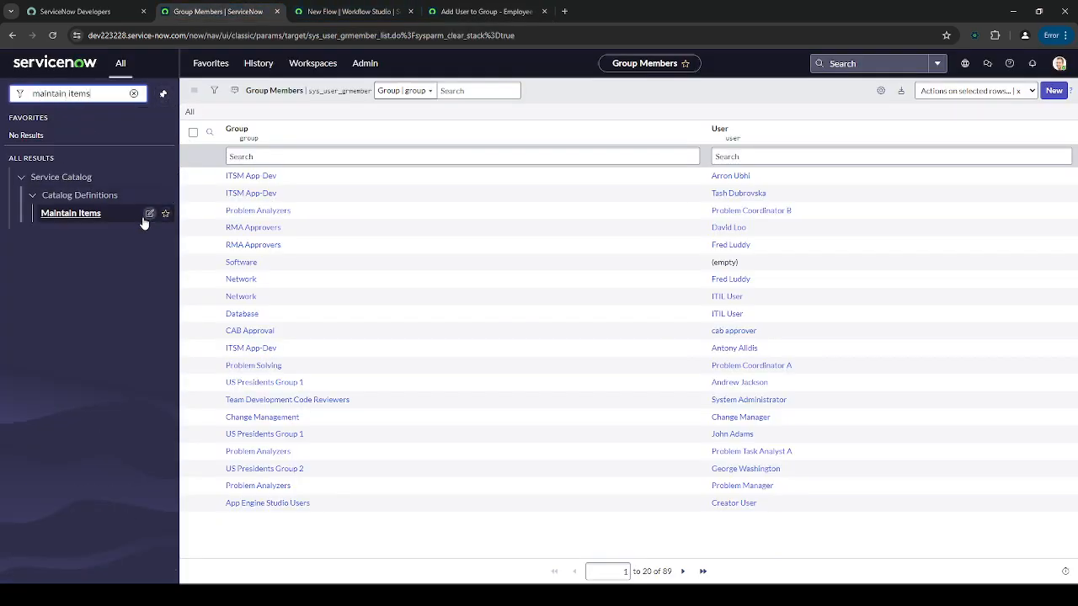
left_click(145, 218)
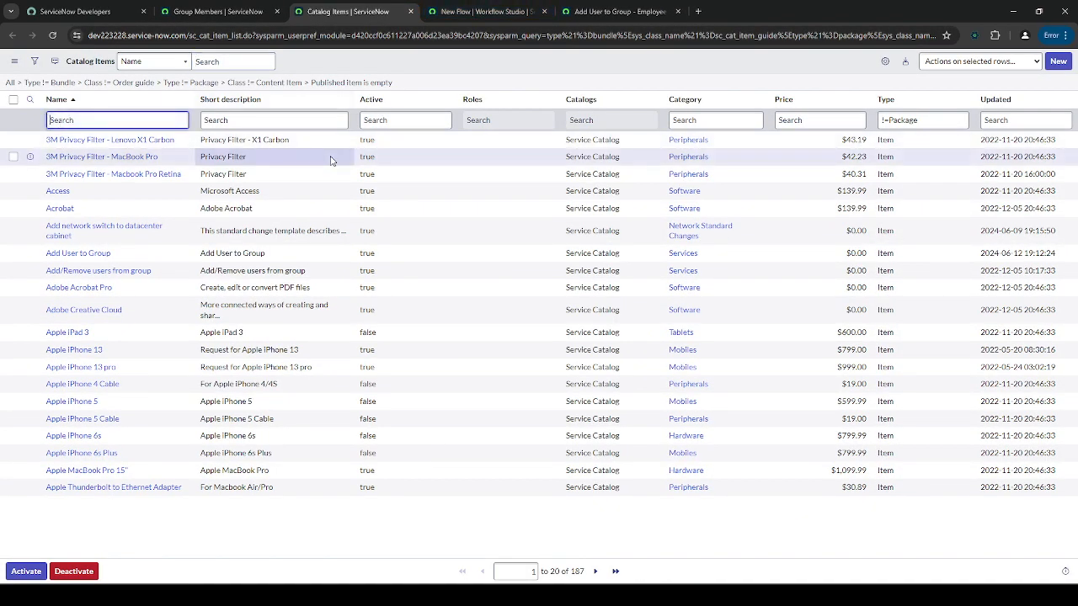
key("Return")
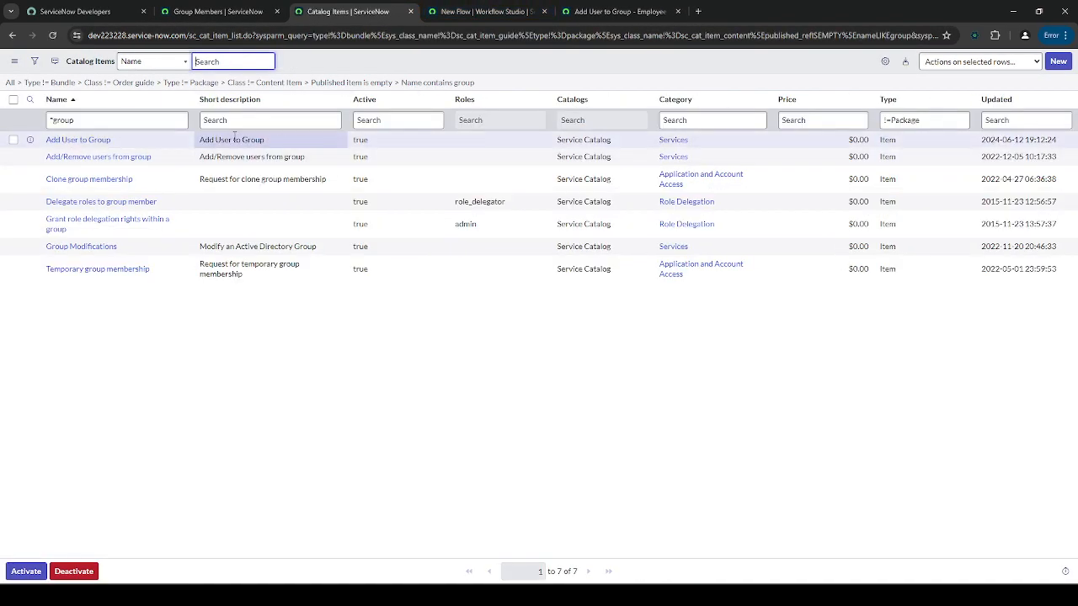
left_click_drag(173, 157, 40, 158)
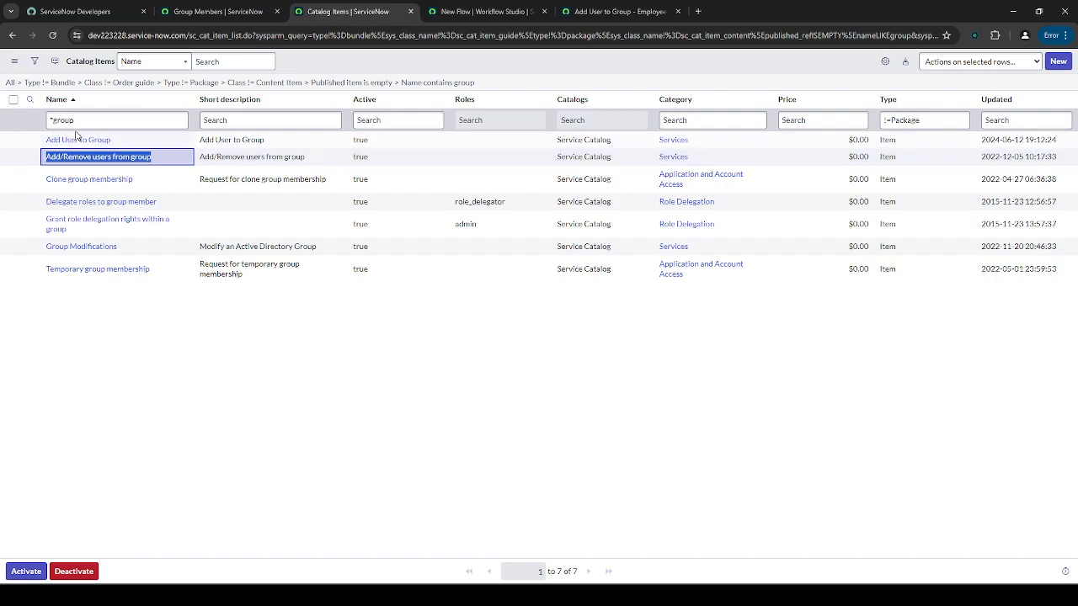
left_click(184, 162)
left_click(211, 157)
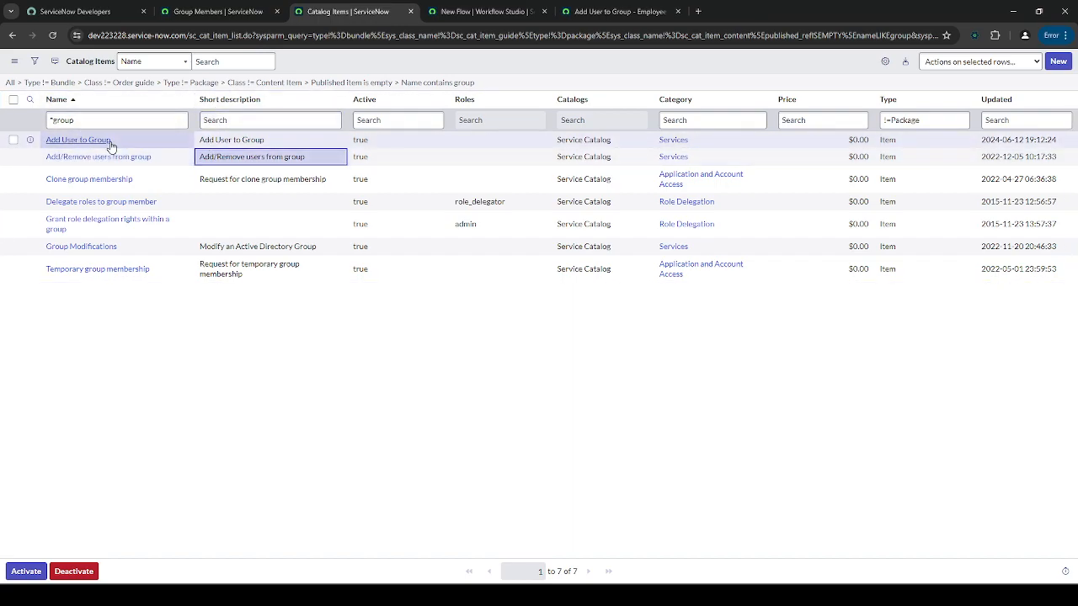
left_click(98, 143)
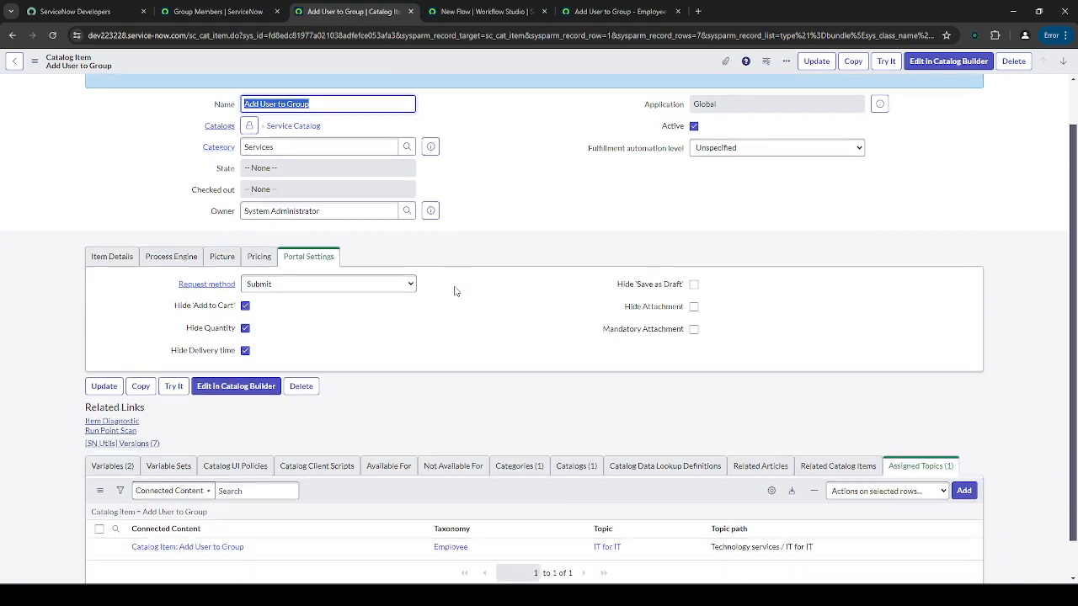
- On Process Engine, set the Flow to Automate Group Request and save the catalog item
scroll(452, 292, "down", 1)
left_click(111, 426)
scroll(35, 410, "up", 1)
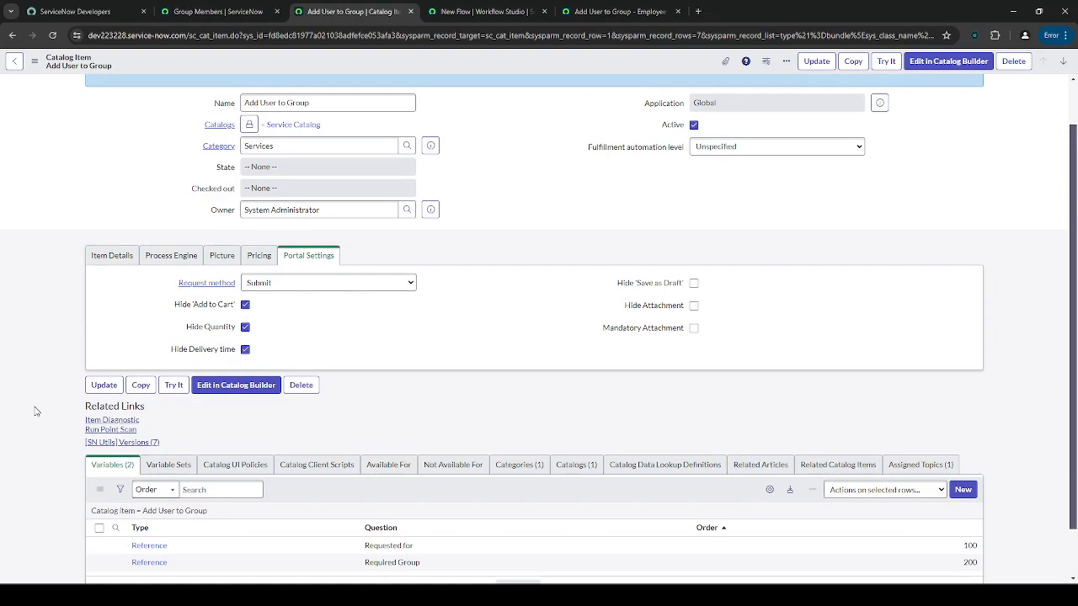
left_click(175, 257)
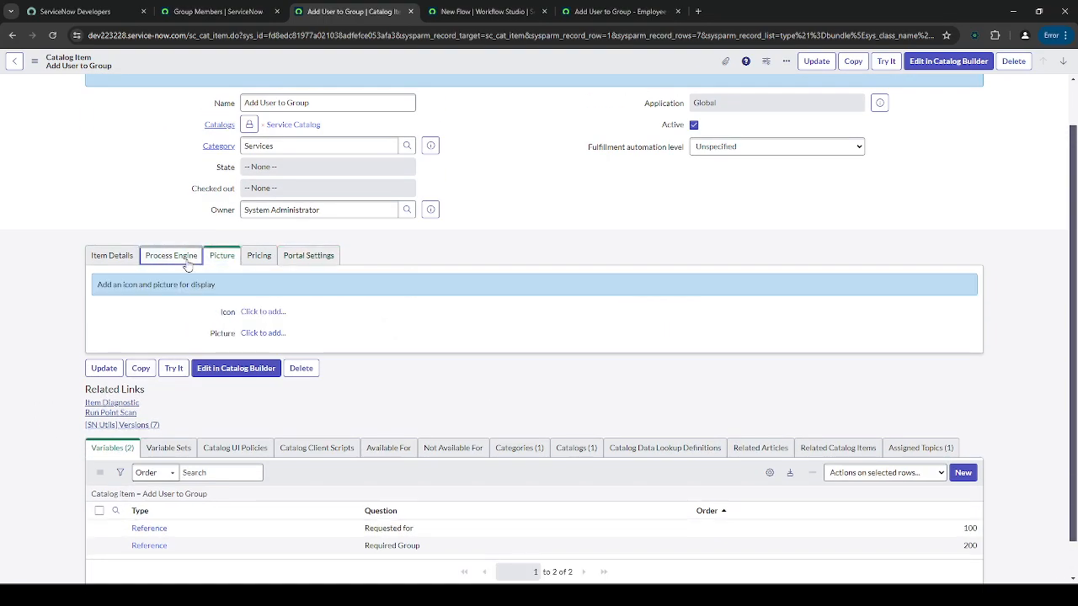
left_click(426, 317)
left_click(858, 317)
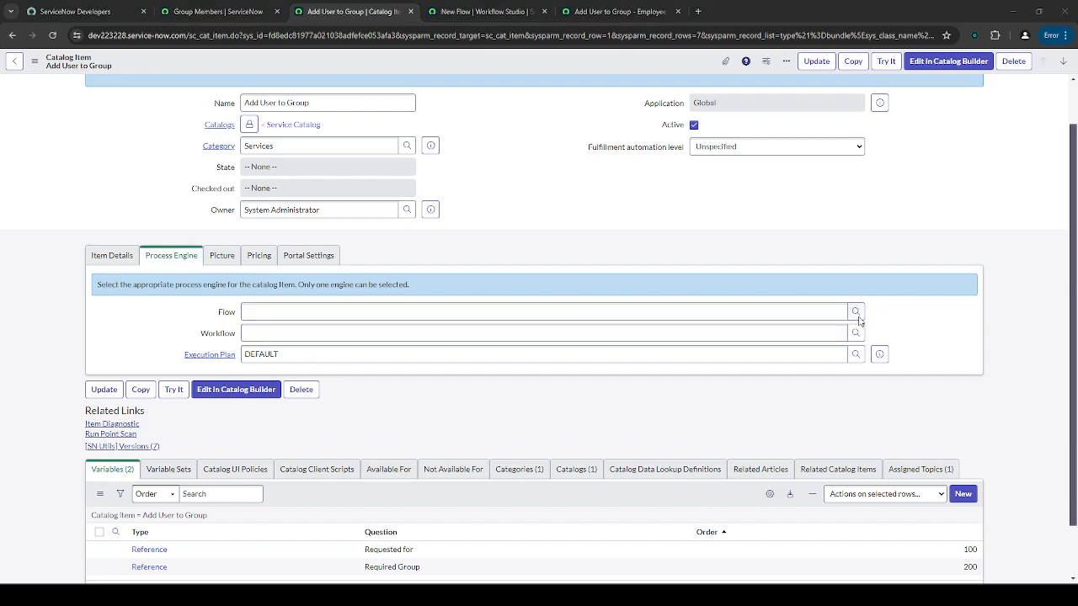
left_click(527, 406)
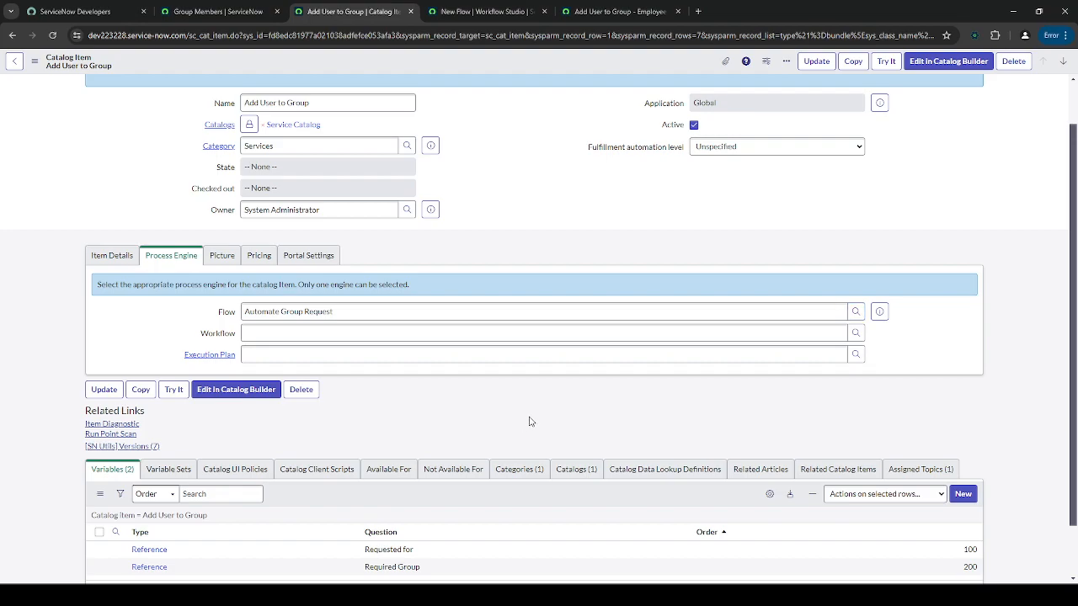
key("ctrl+s")
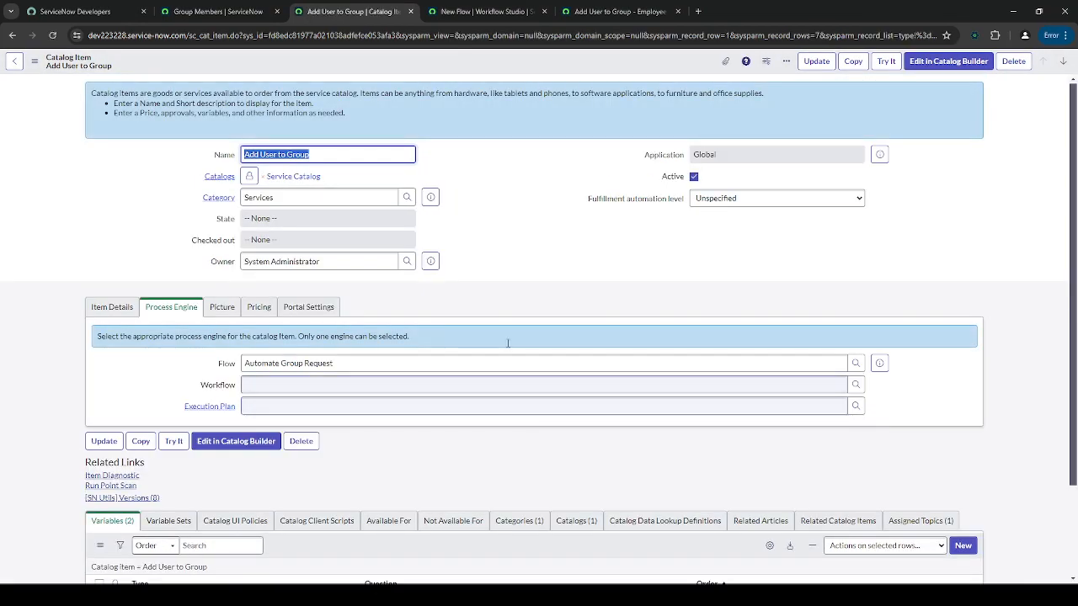
left_click(511, 11)
- Fill the request form's Requested for user and set Required Group to App Engine Admins
left_click(244, 10)
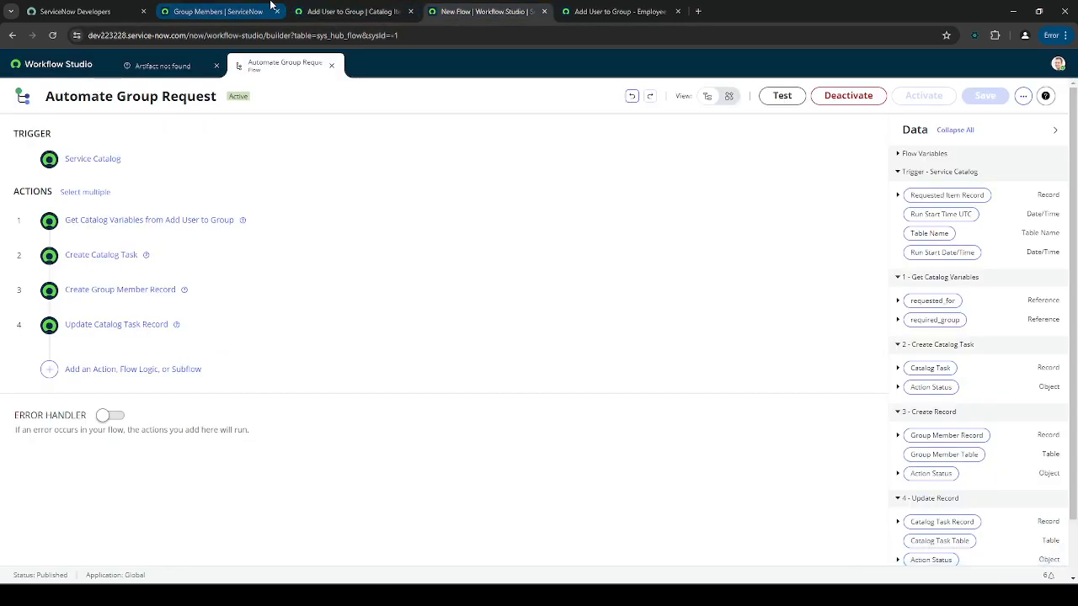
left_click(118, 10)
left_click(611, 10)
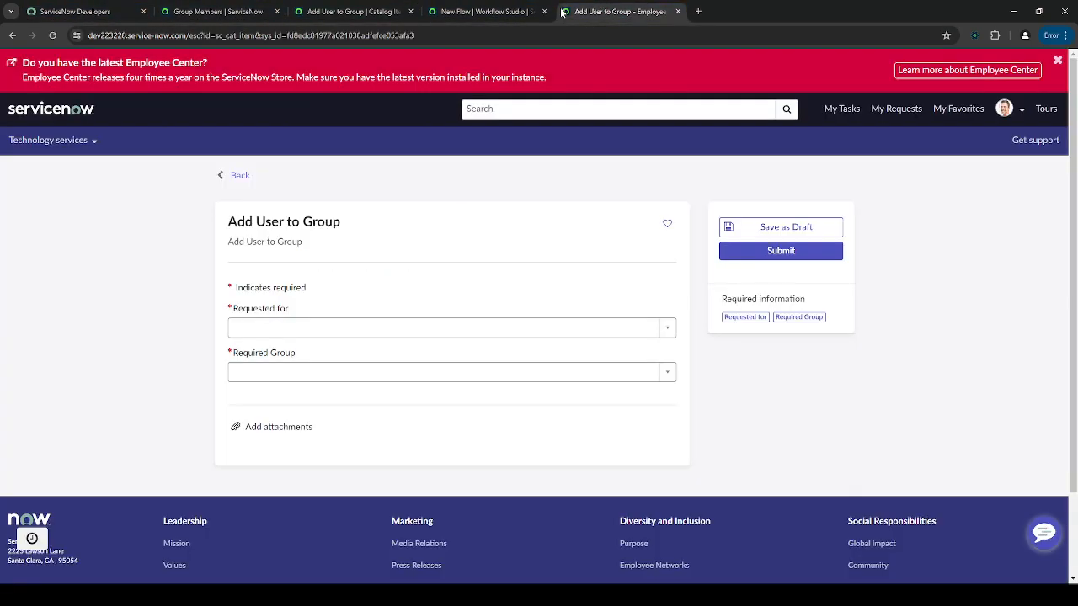
left_click(426, 334)
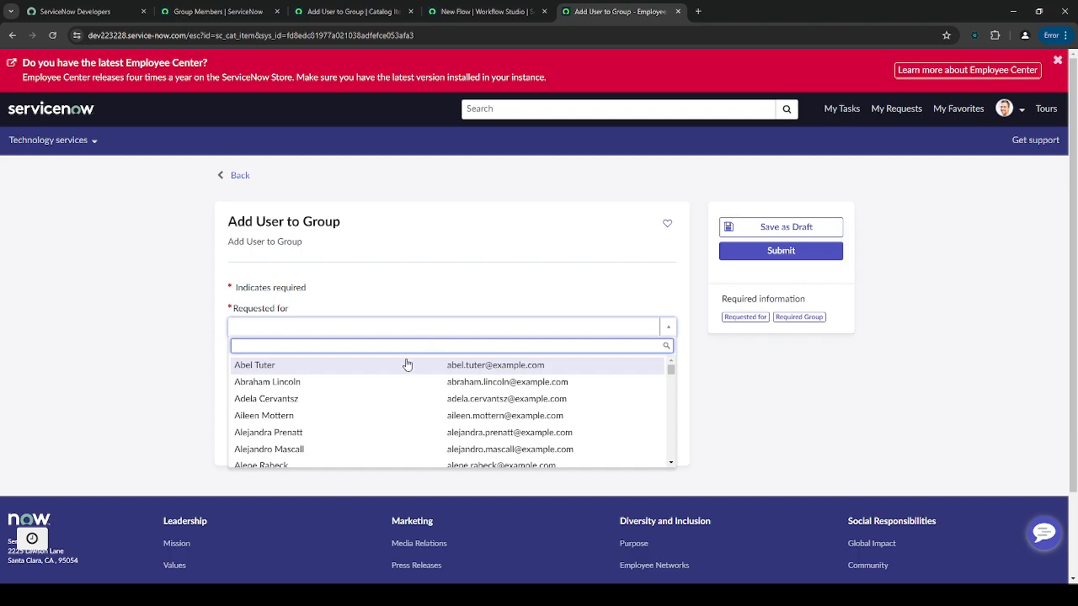
left_click(403, 363)
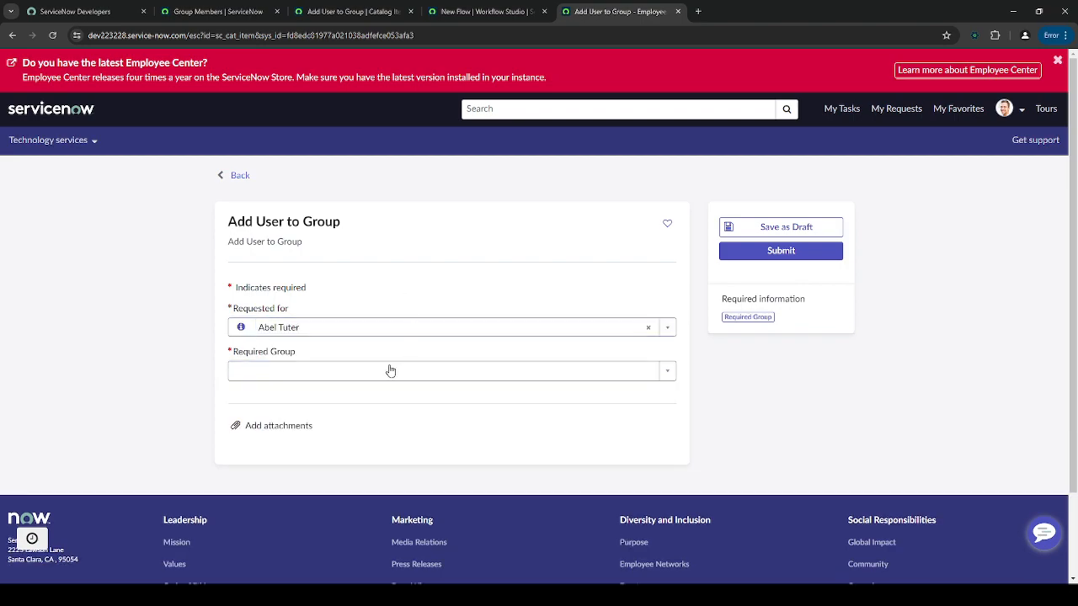
left_click(390, 371)
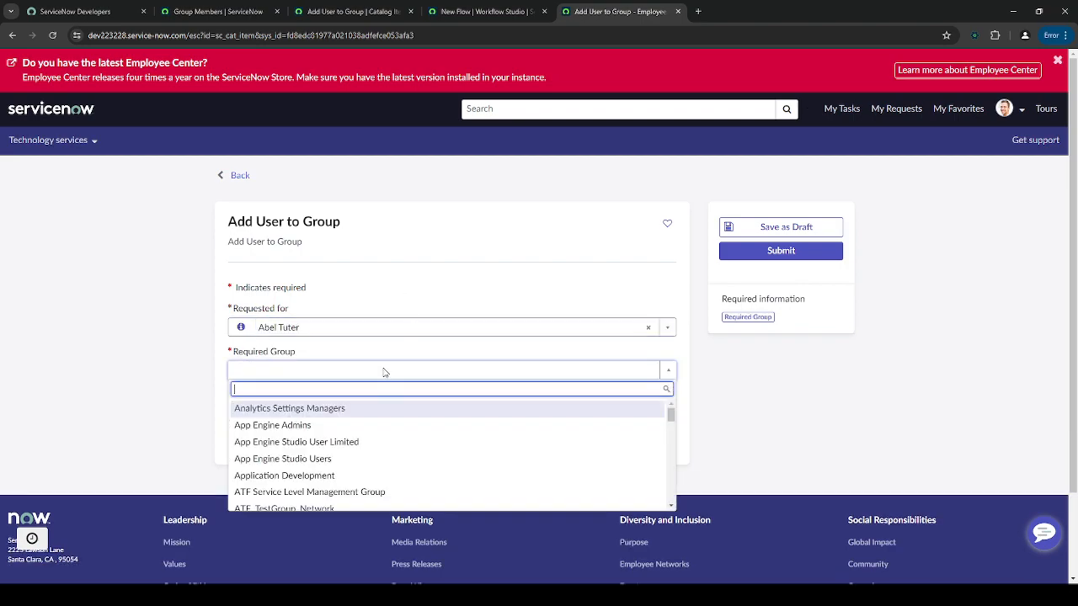
left_click(368, 425)
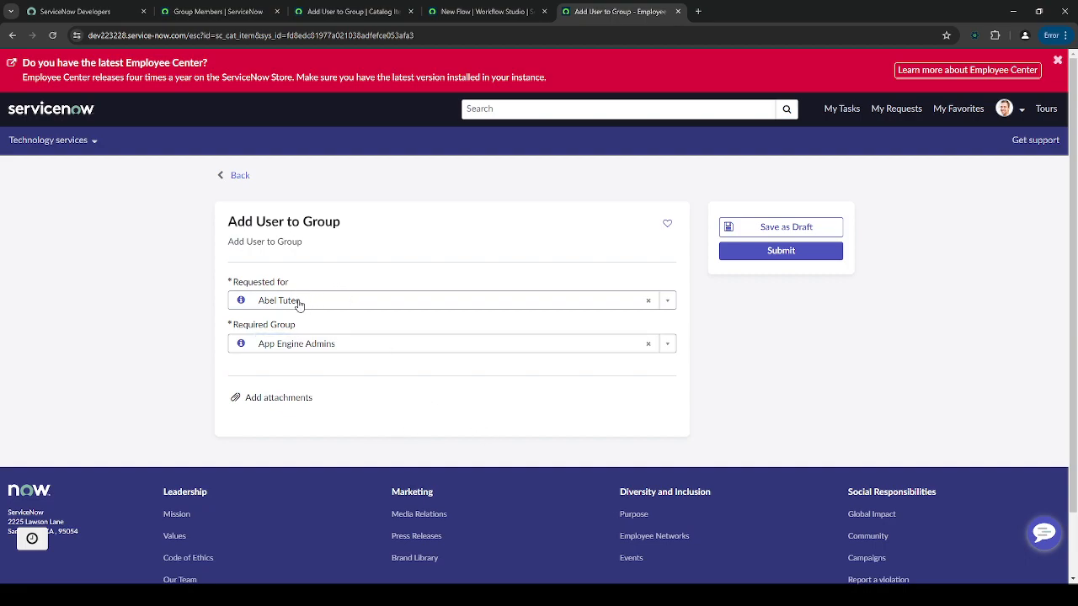
- Preview the requested user's record, then close the preview
left_click(241, 301)
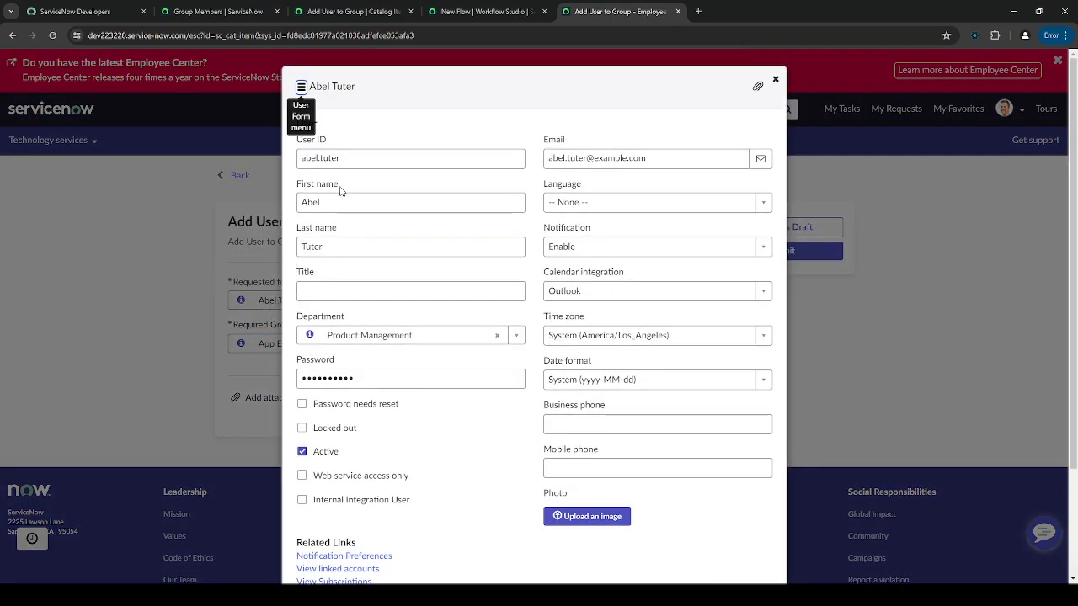
left_click(775, 79)
left_click(493, 11)
- Filter the Group Members list by the requested user, confirming no memberships
left_click(371, 8)
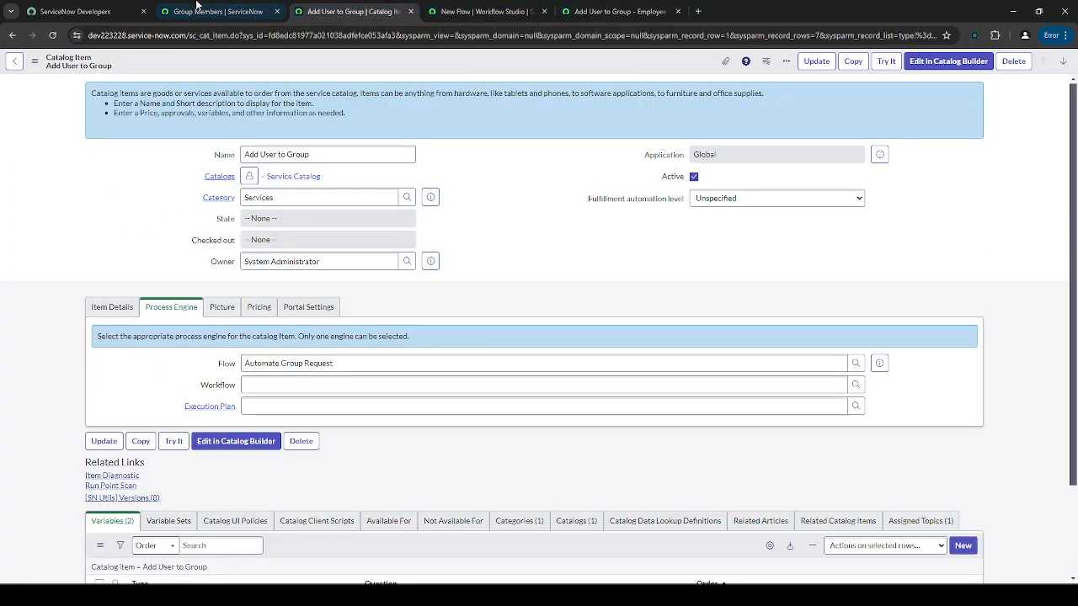
left_click(218, 11)
triple_click(88, 99)
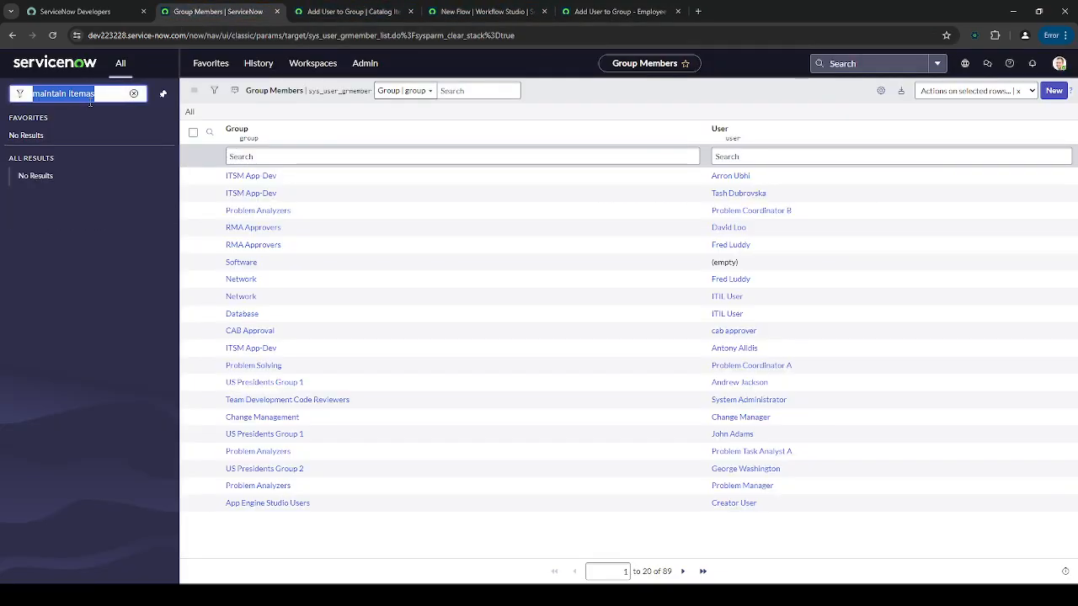
key("BackSpace")
type("s")
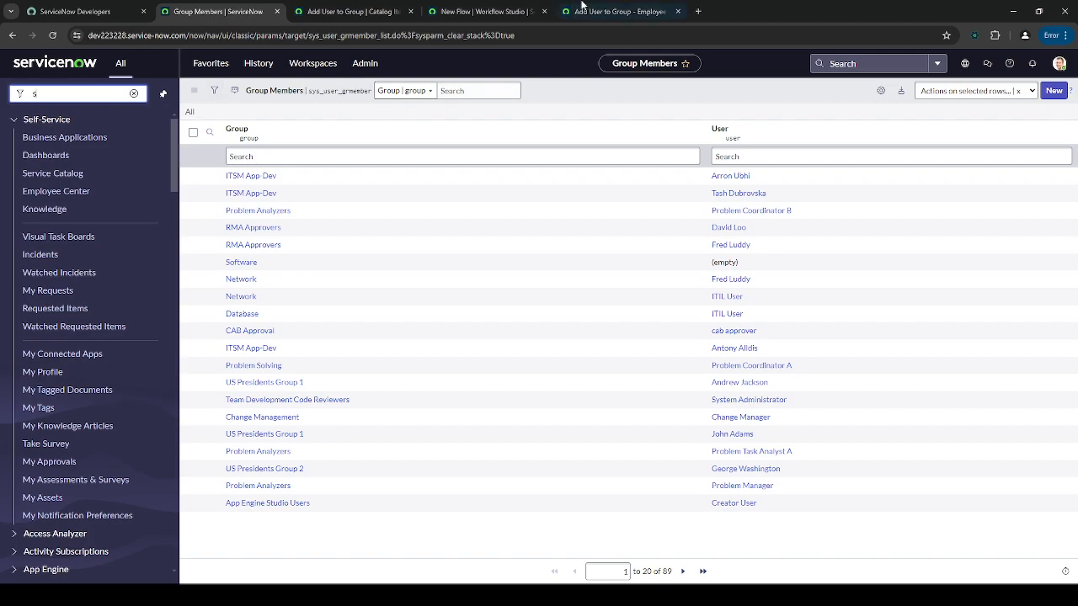
left_click(621, 11)
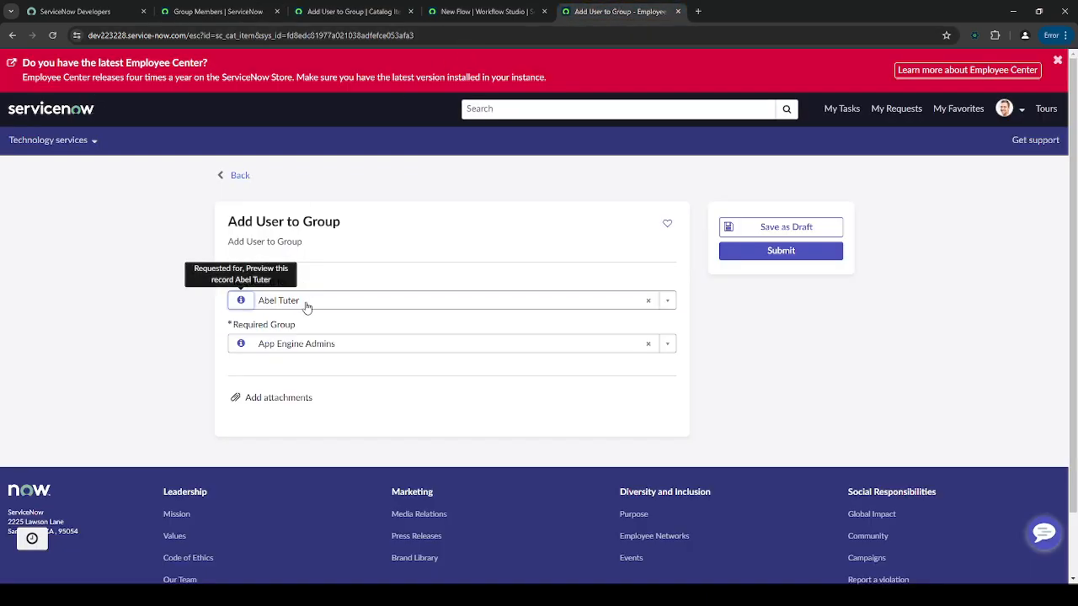
left_click(218, 11)
left_click(758, 157)
type("Abdel")
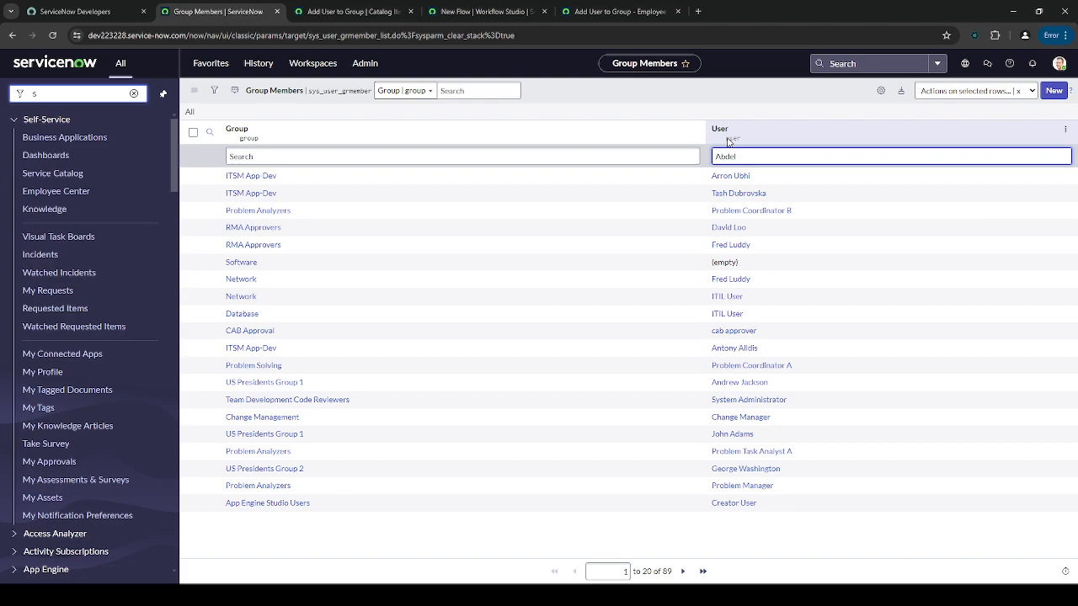
left_click(590, 11)
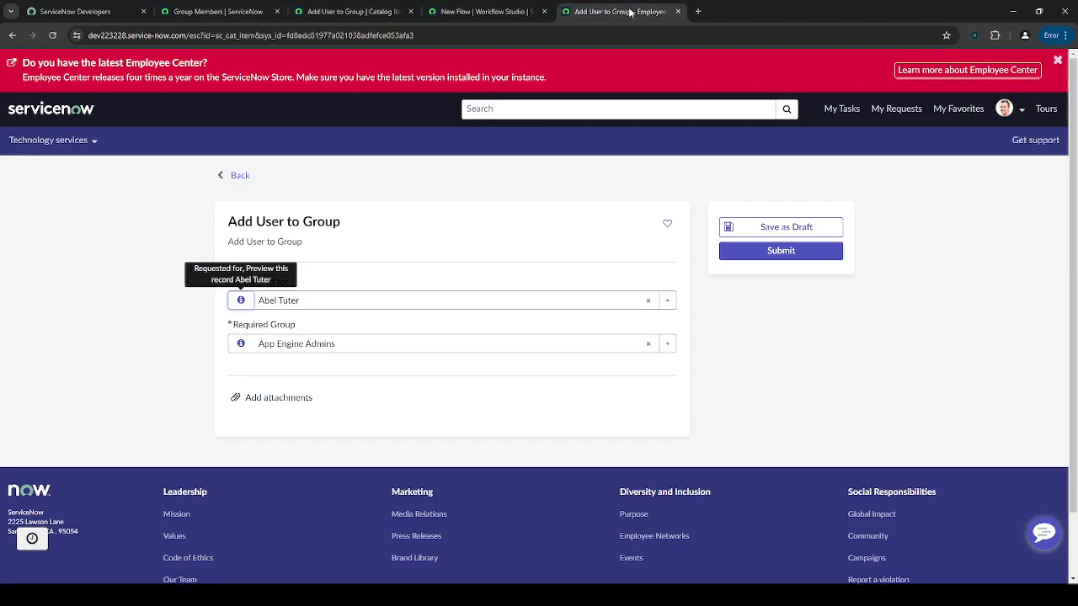
left_click(271, 7)
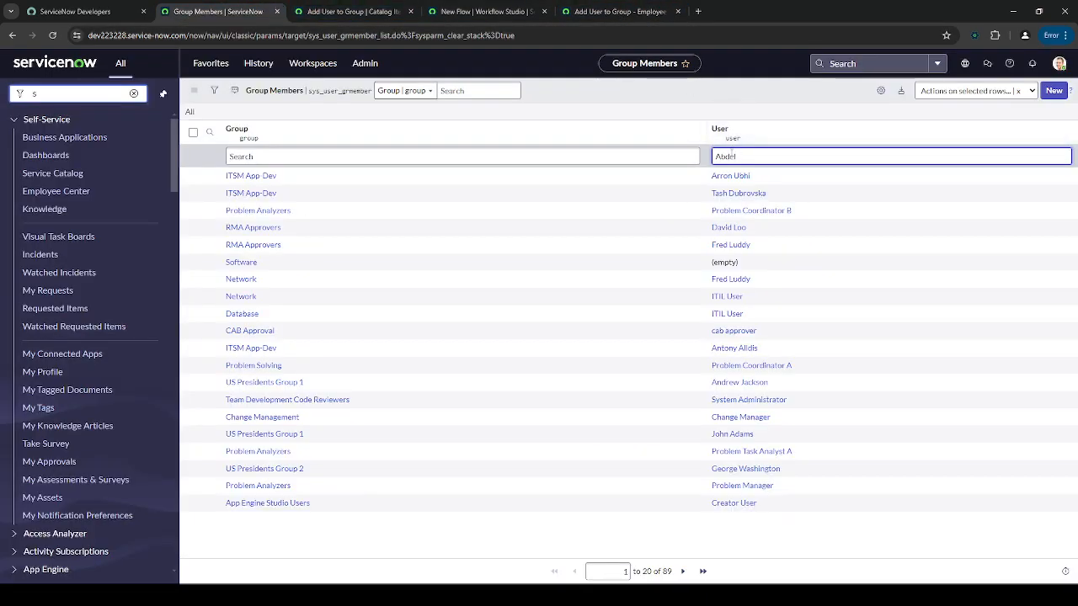
left_click(619, 11)
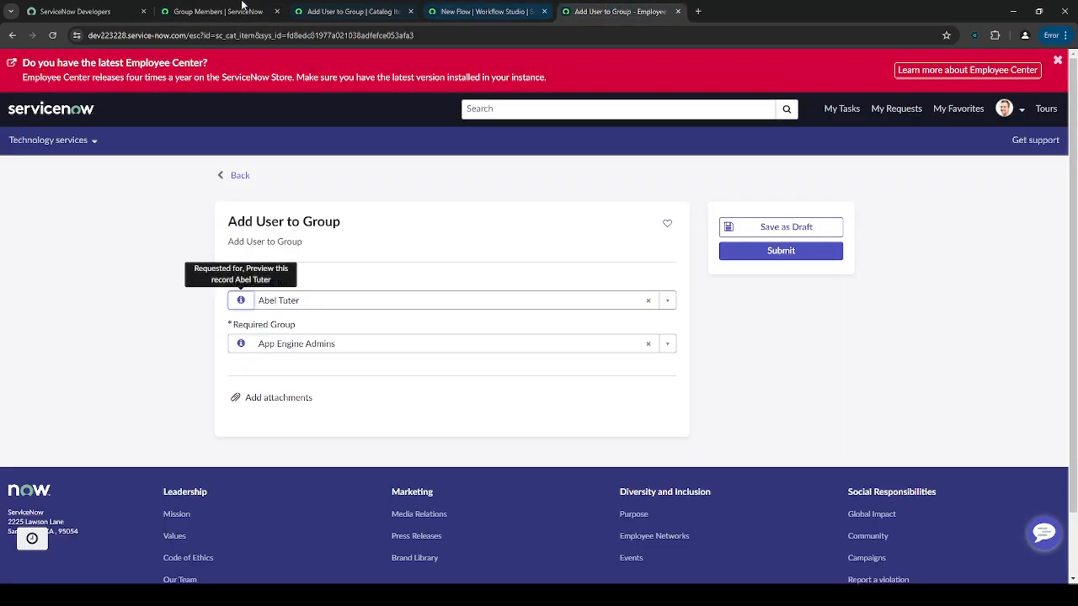
left_click(192, 5)
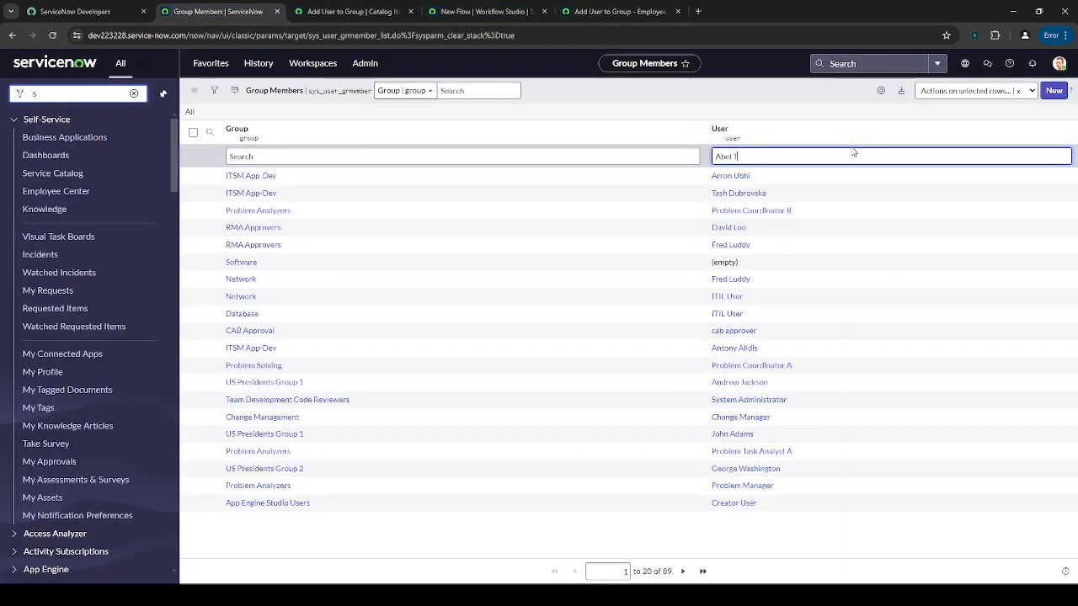
key("Return")
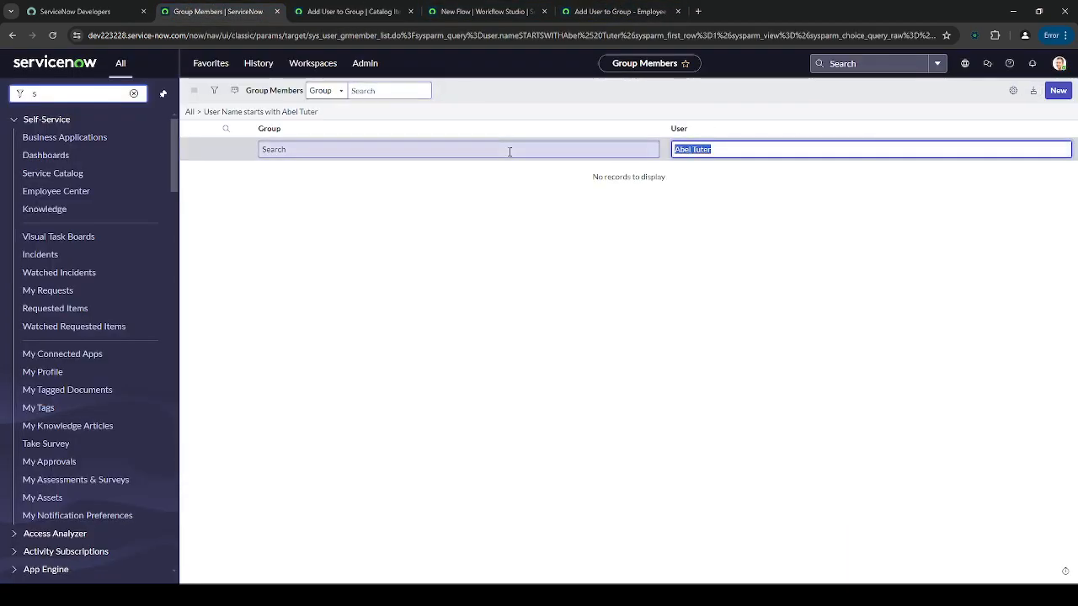
- Open the user's record from Users and view its empty Groups related list
left_click(103, 95)
type("users")
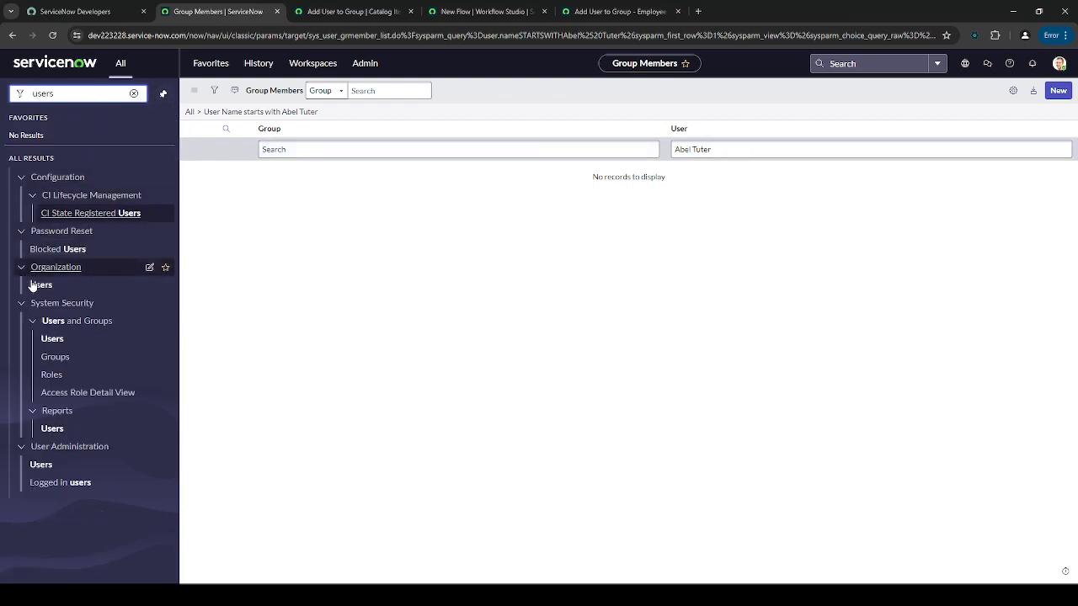
left_click(57, 466)
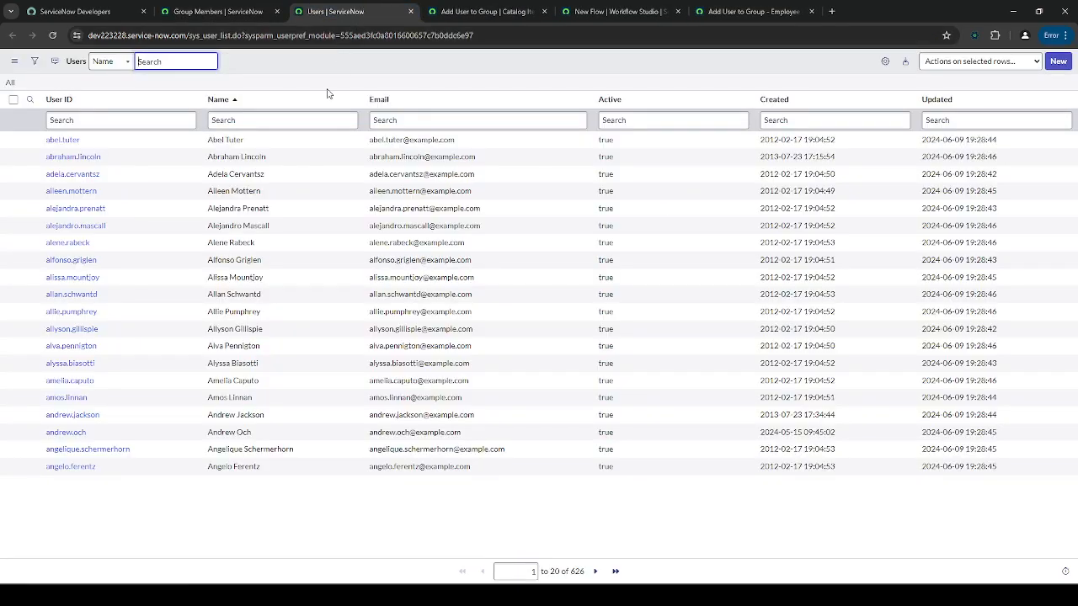
left_click(61, 141)
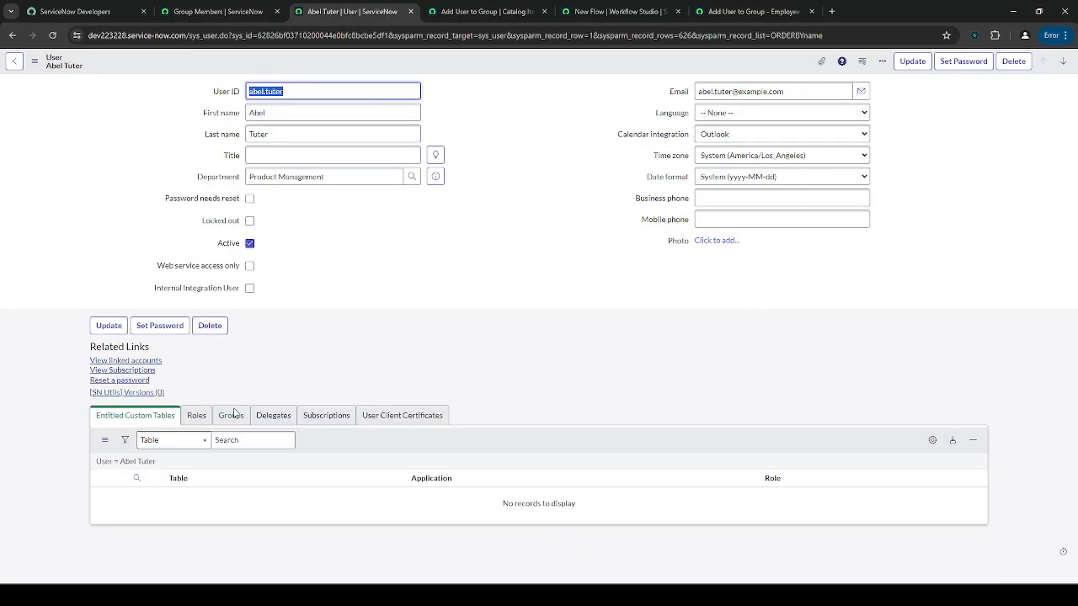
left_click(233, 414)
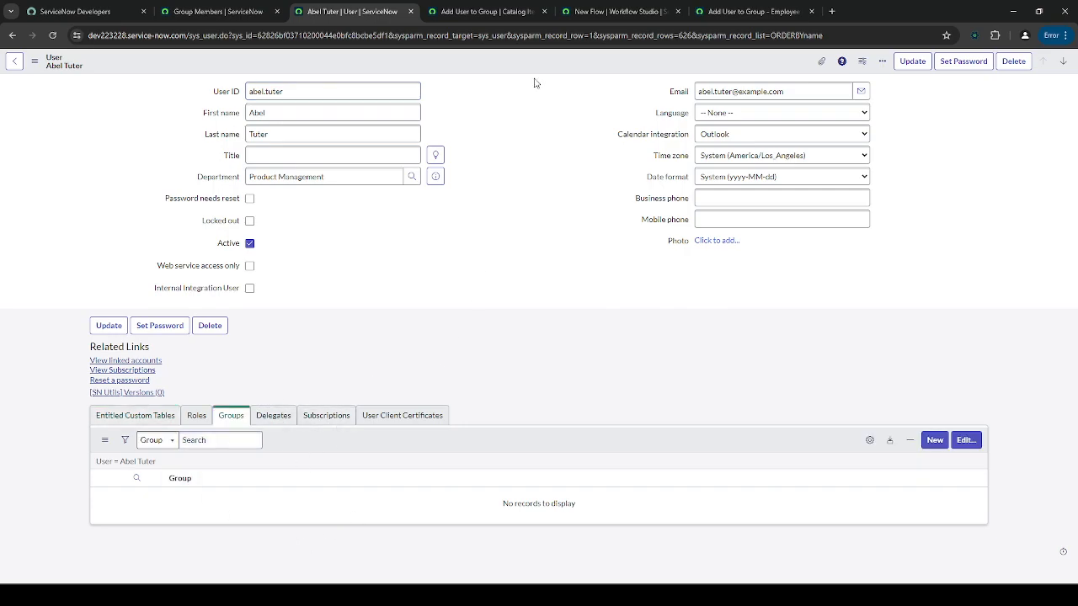
left_click(531, 10)
left_click(655, 10)
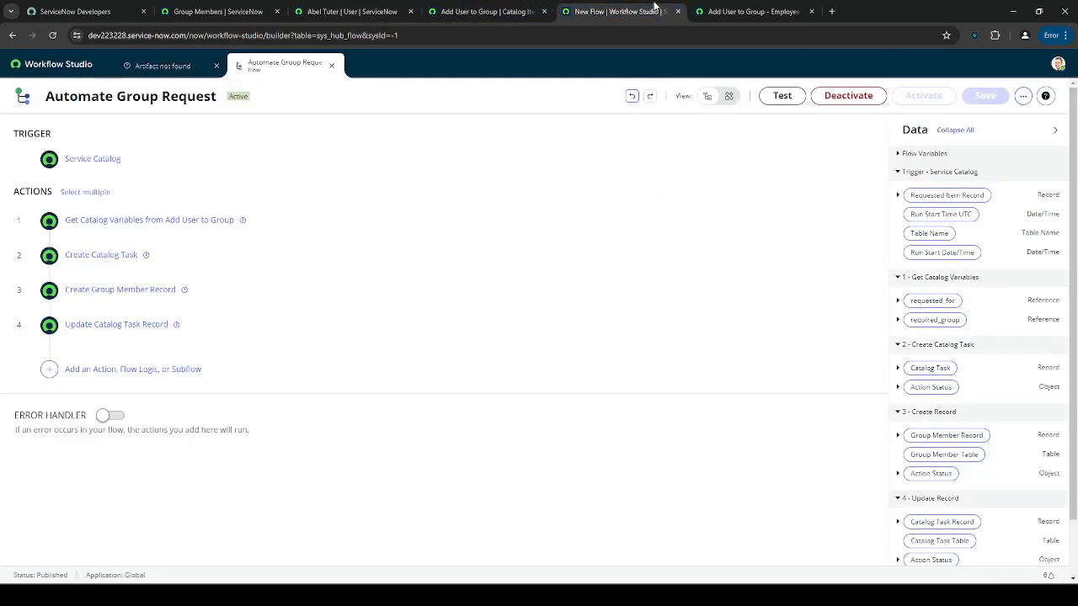
- Submit the Add User to Group request and open the resulting request item
left_click(719, 10)
left_click(781, 252)
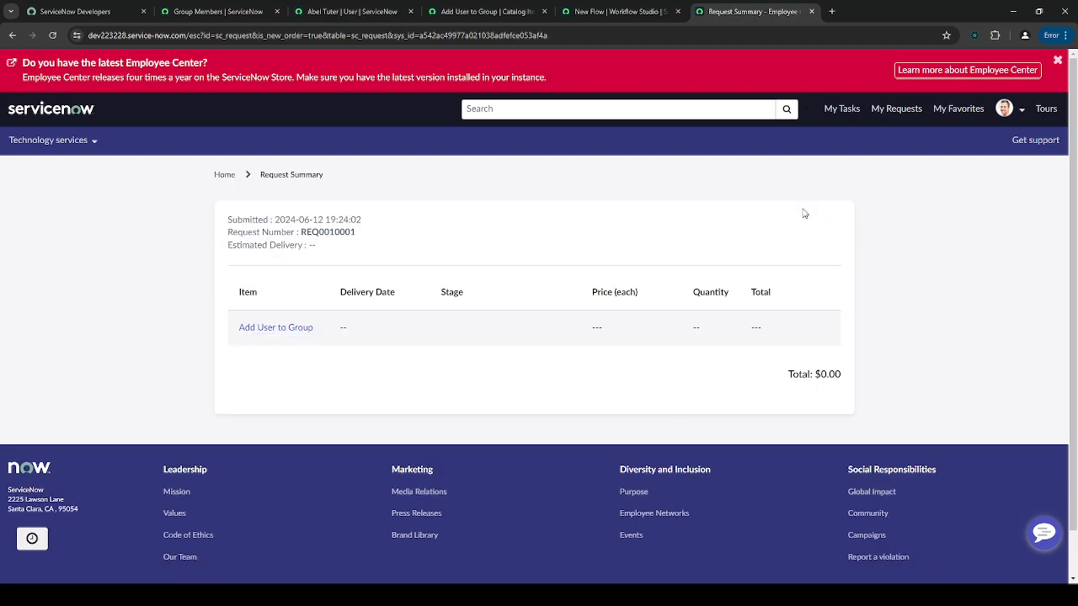
scroll(345, 349, "down", 1)
left_click(285, 280)
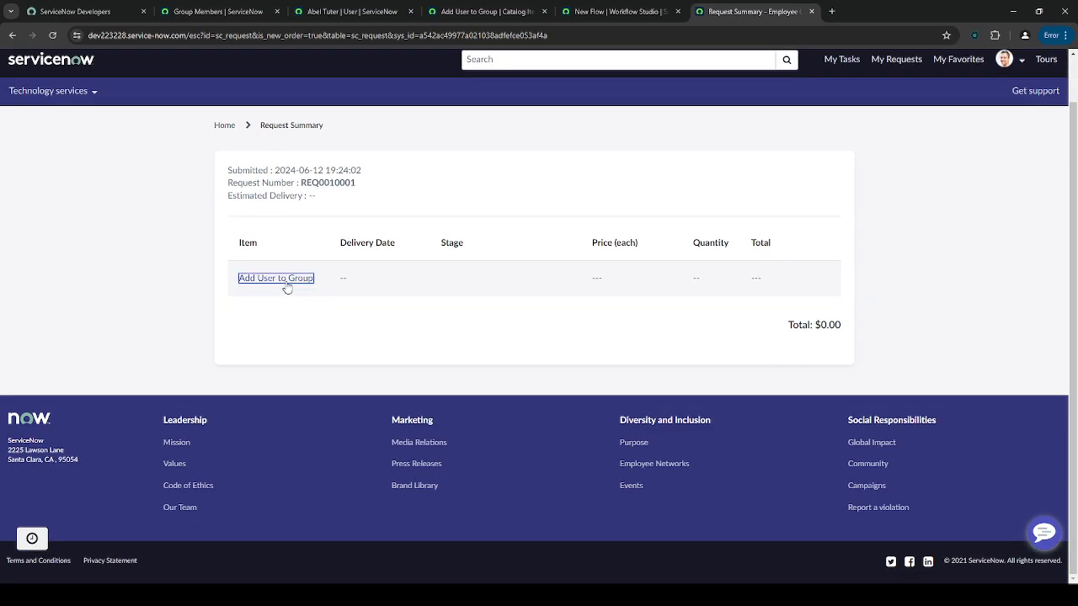
- Review request item RITM0010001 and reload the page to see its progress
scroll(245, 366, "down", 3)
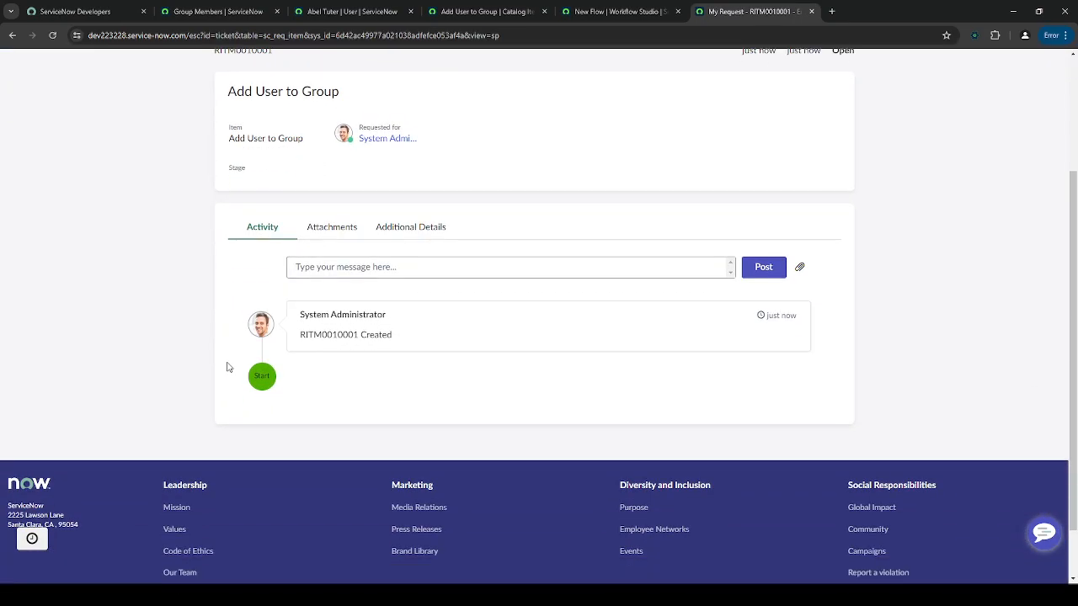
scroll(321, 370, "up", 1)
double_click(330, 392)
key("ctrl+c")
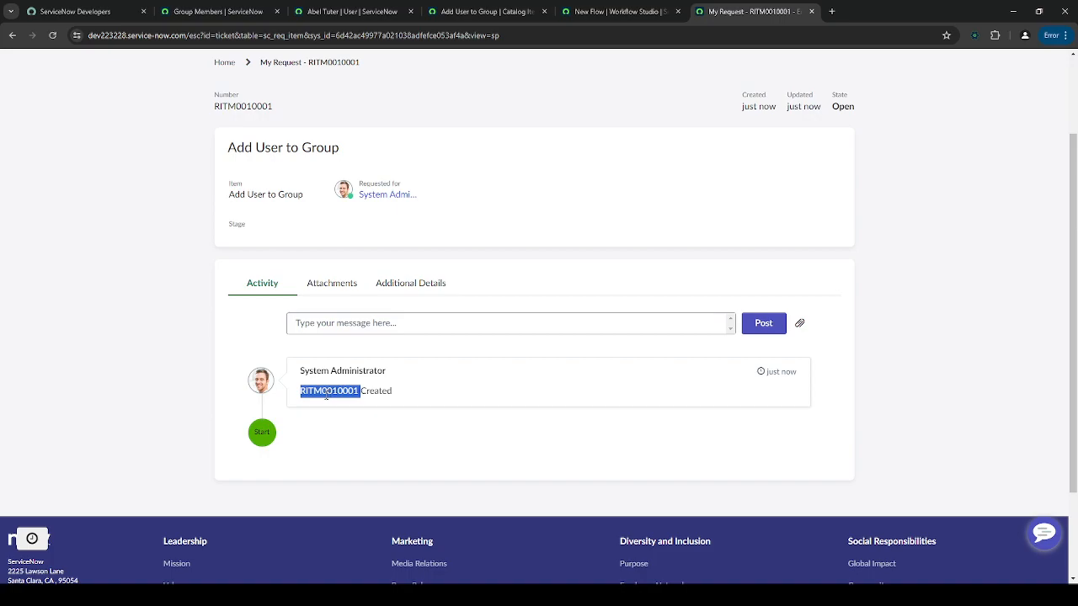
left_click(343, 416)
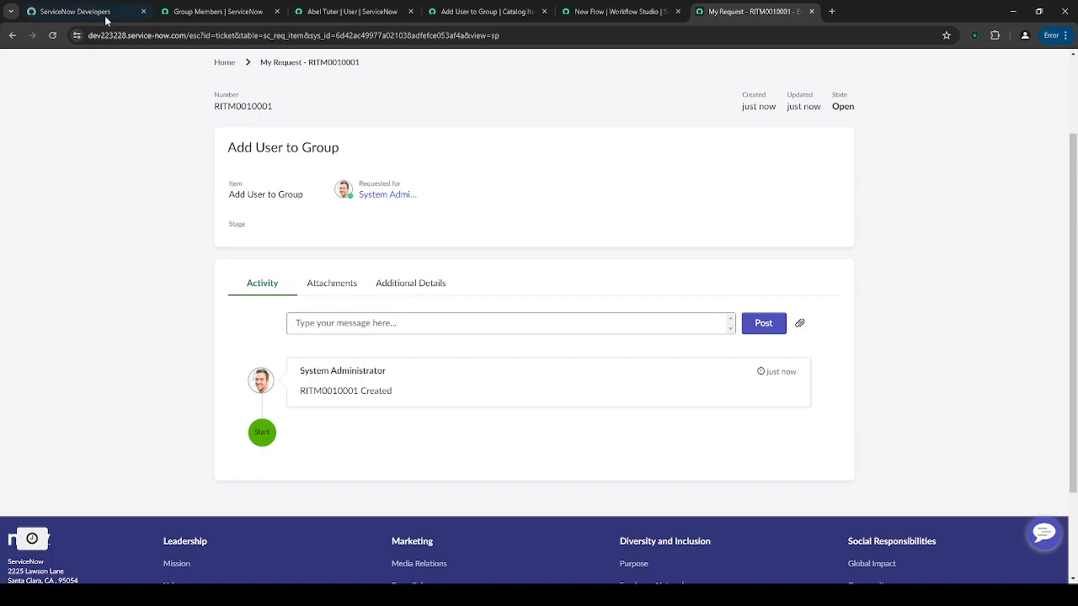
left_click(52, 35)
scroll(266, 323, "down", 3)
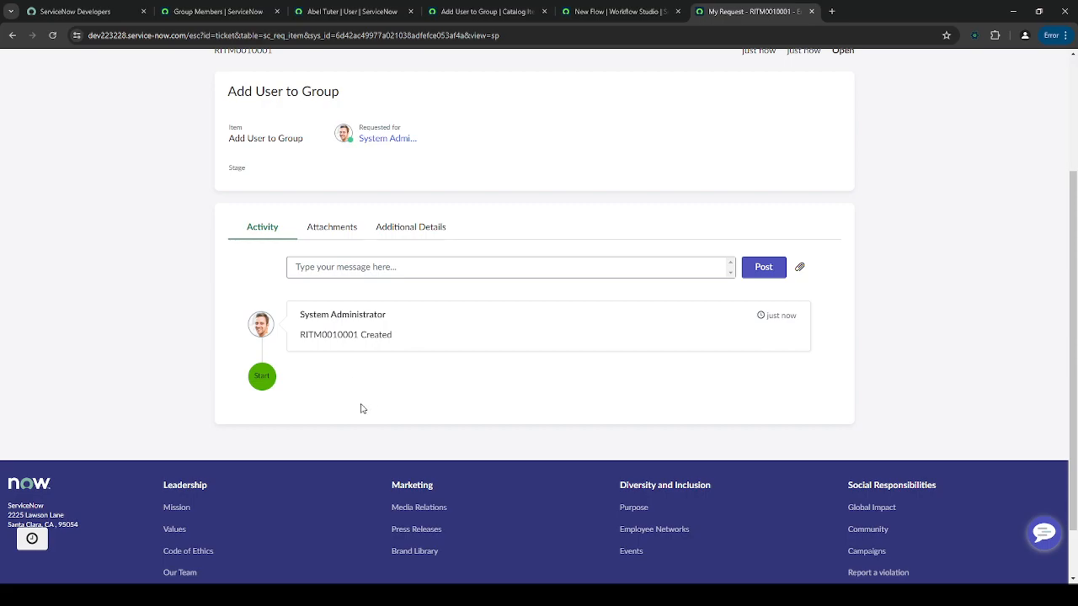
left_click(218, 11)
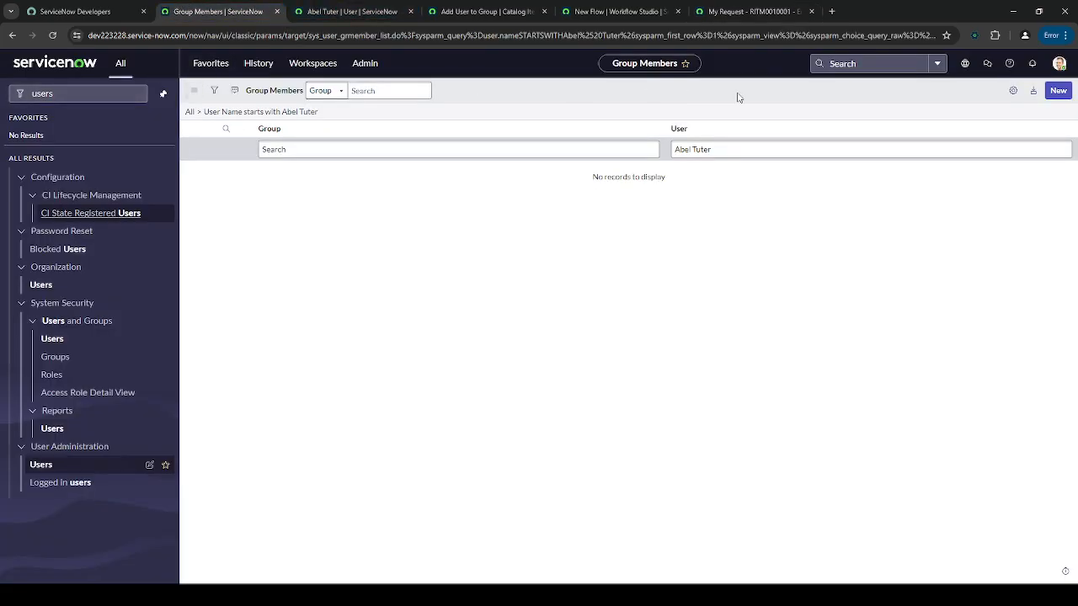
- Search for RITM0010001 and open that requested item
left_click(844, 64)
key("ctrl+v")
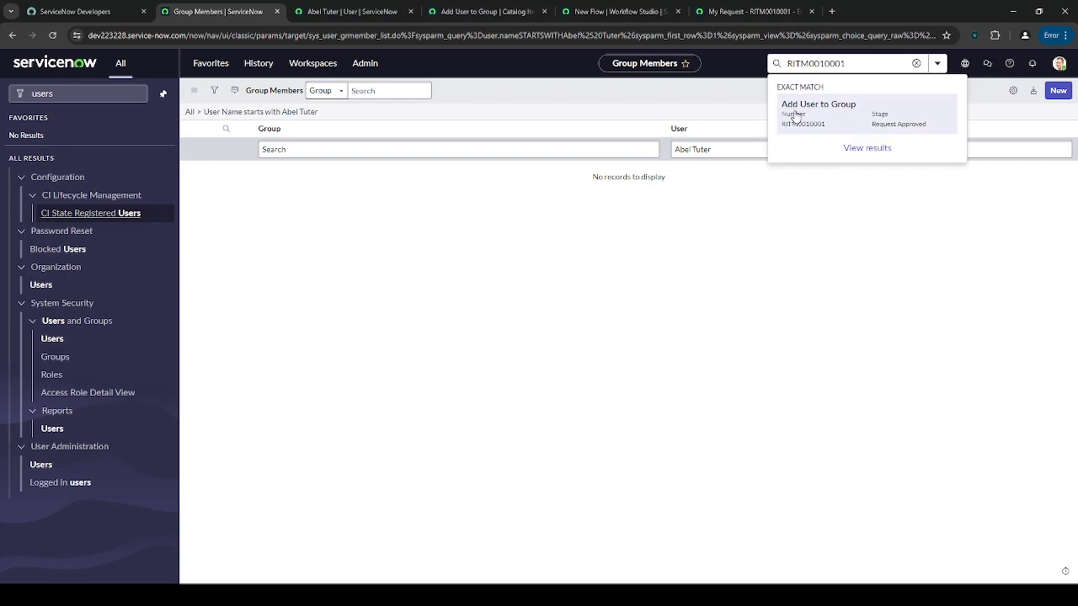
left_click(795, 112)
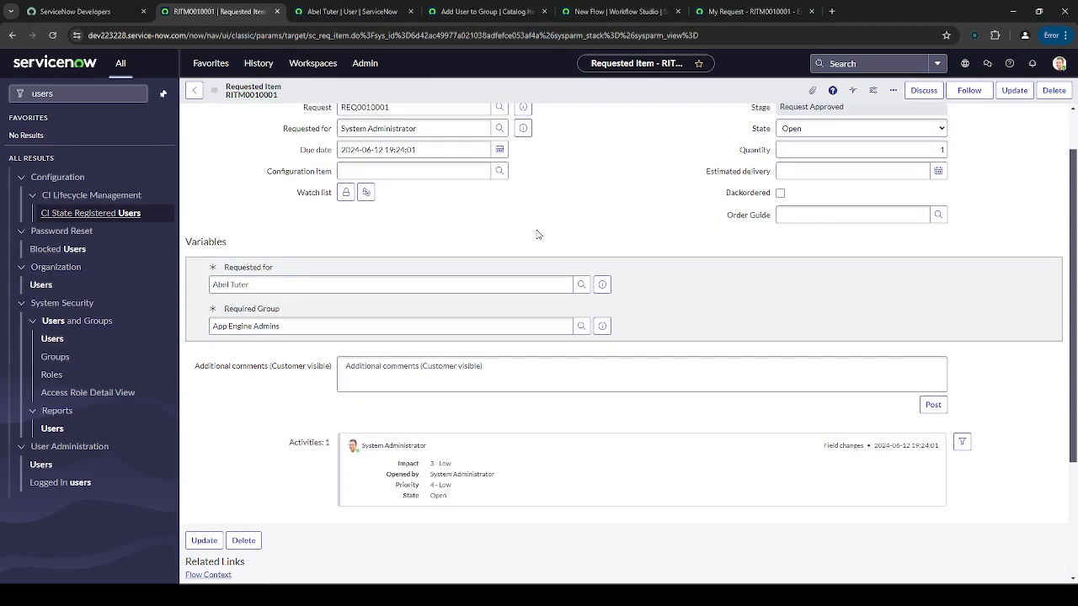
scroll(537, 235, "down", 2)
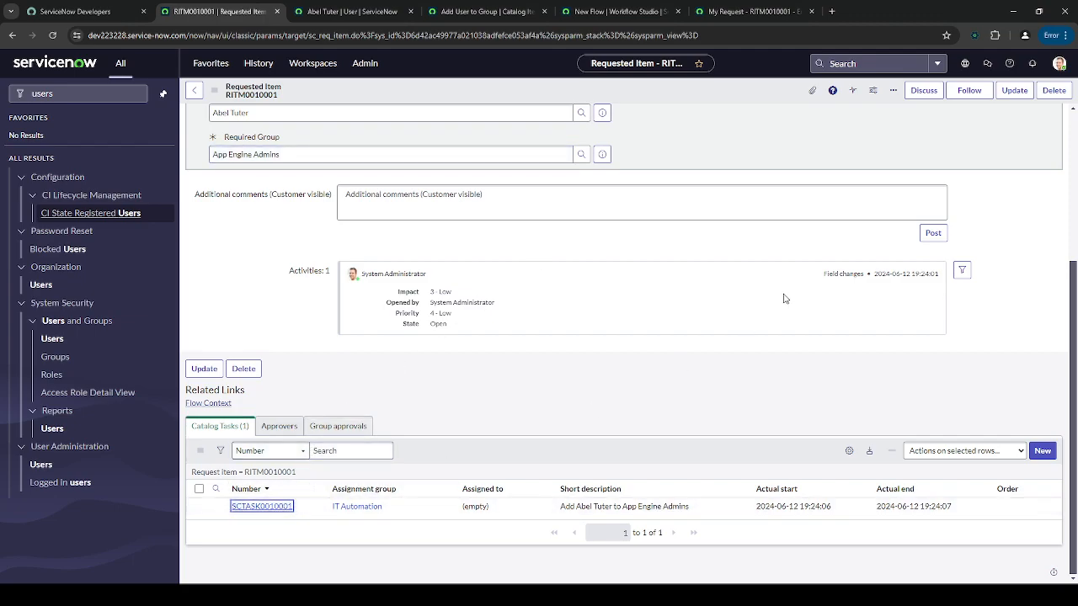
scroll(705, 357, "down", 2)
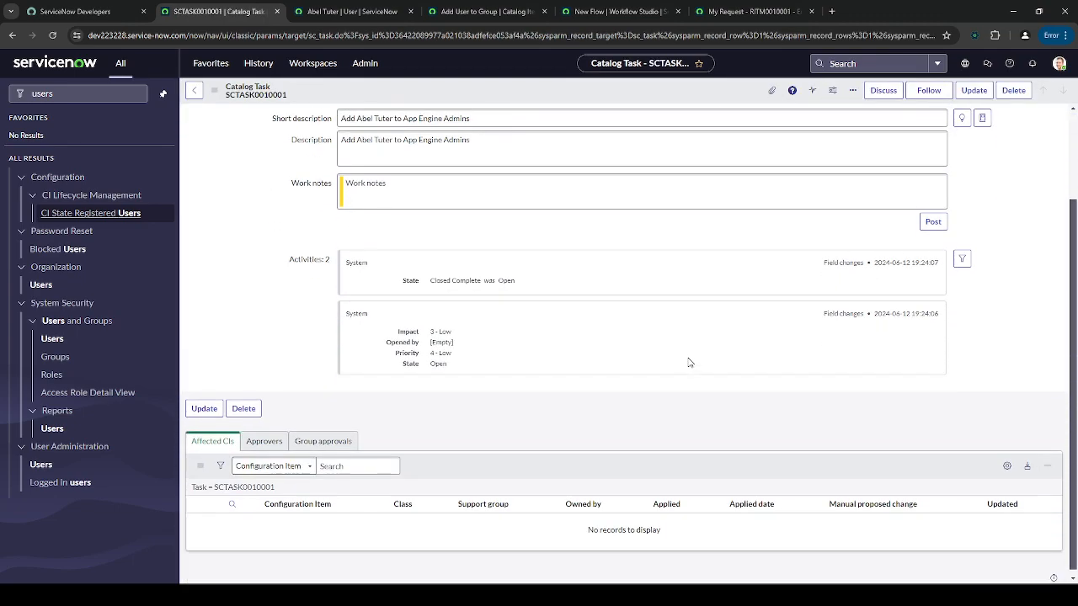
scroll(536, 239, "up", 1)
- Review the short description's user and group and the state change from Open to Closed Complete
left_click_drag(358, 175, 388, 175)
left_click(506, 176)
left_click_drag(506, 175, 412, 174)
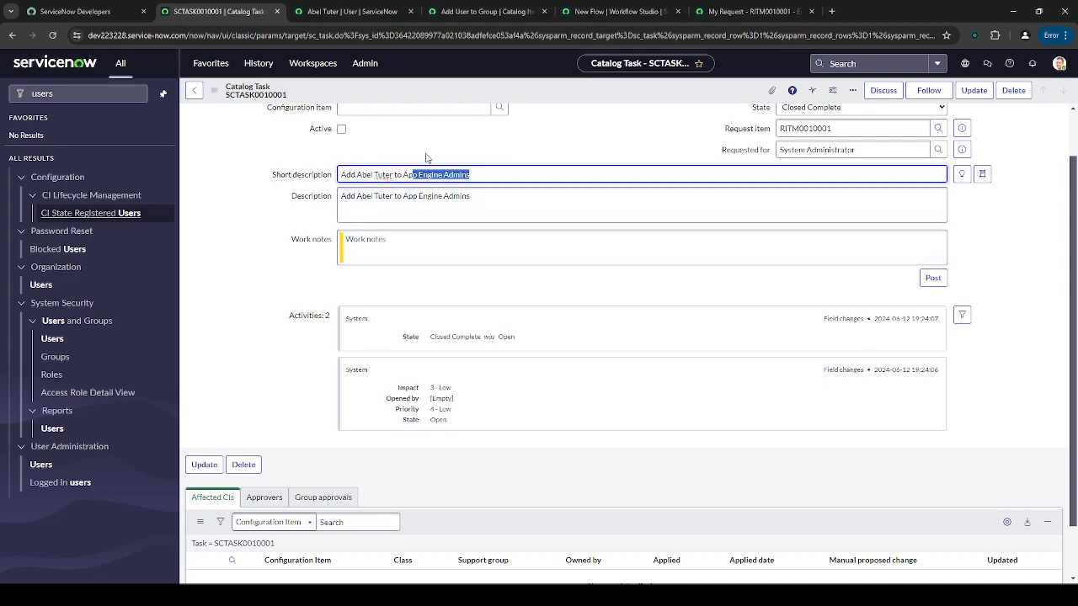
scroll(556, 283, "down", 1)
left_click(556, 291)
scroll(556, 291, "up", 2)
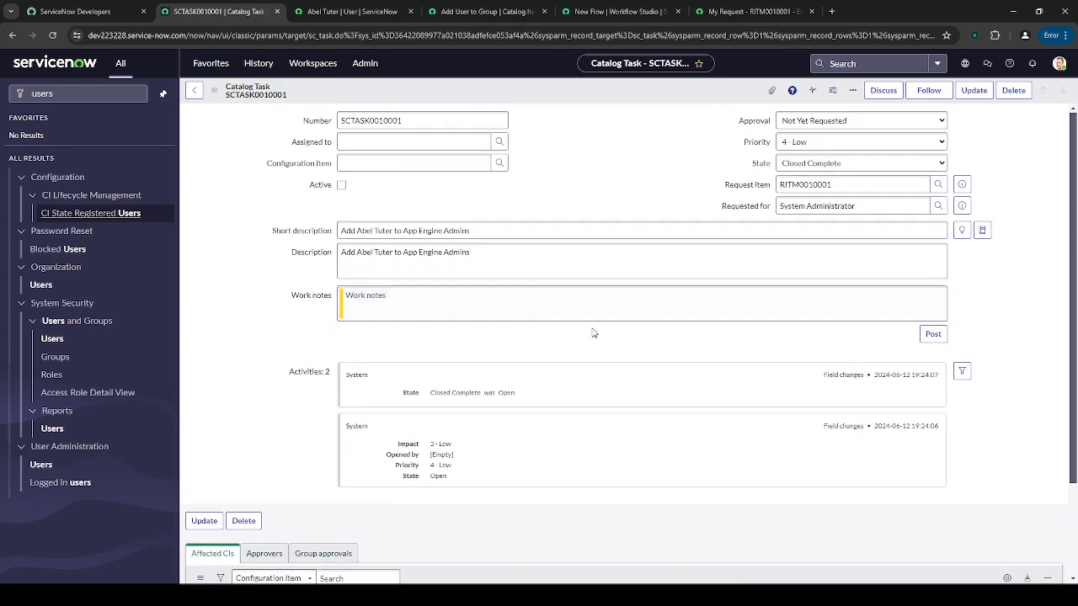
left_click_drag(436, 394, 524, 395)
left_click(474, 397)
left_click(525, 395)
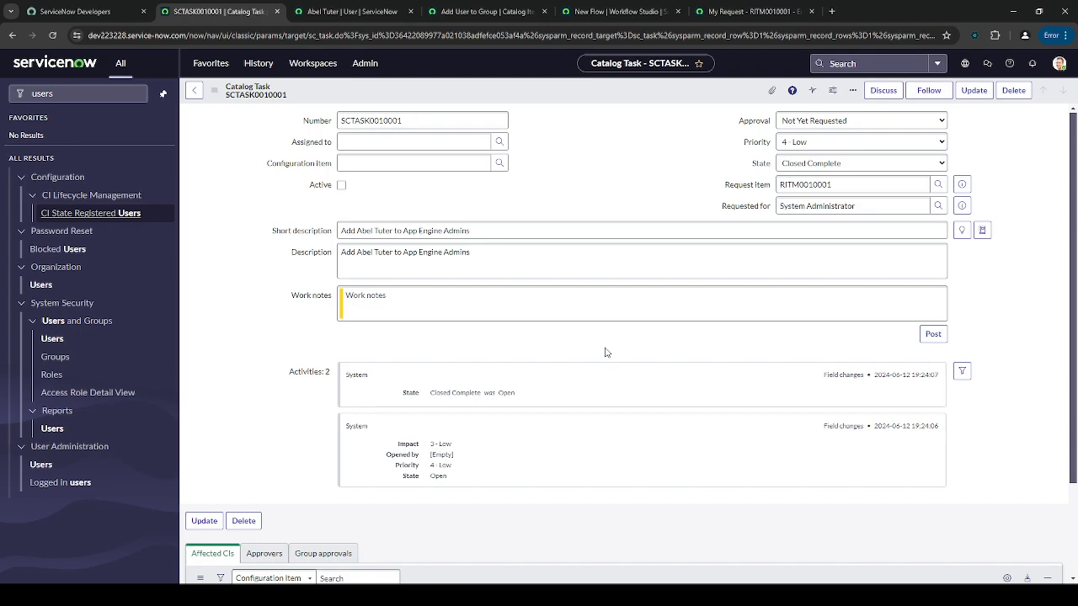
- Open the full requested item record from catalog task SCTASK0010001, clearing the 'users' navigator filter
left_click(329, 6)
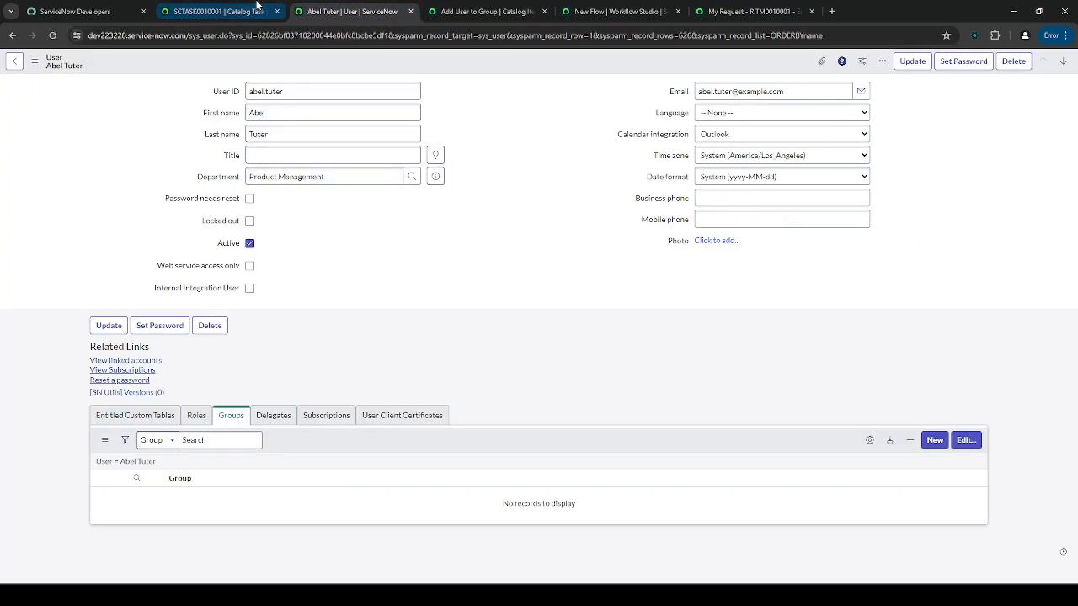
left_click(223, 11)
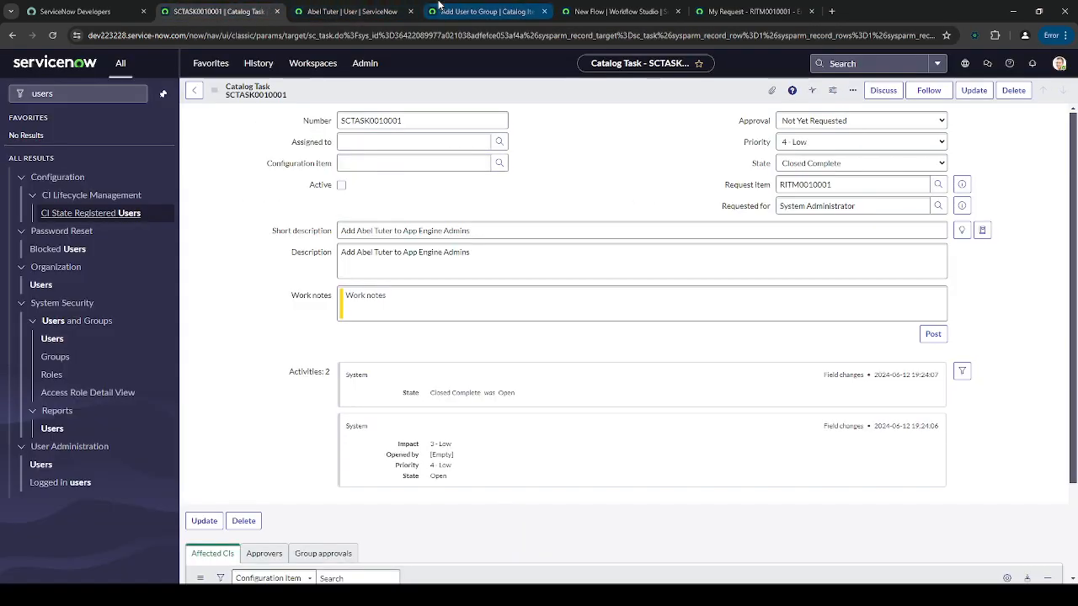
left_click(962, 186)
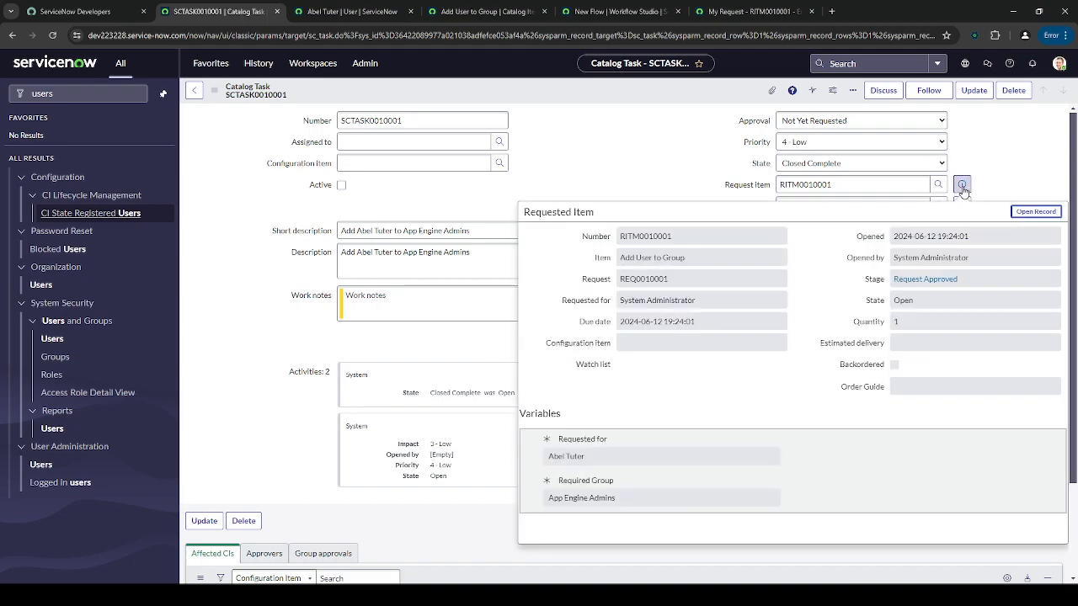
left_click(1037, 212)
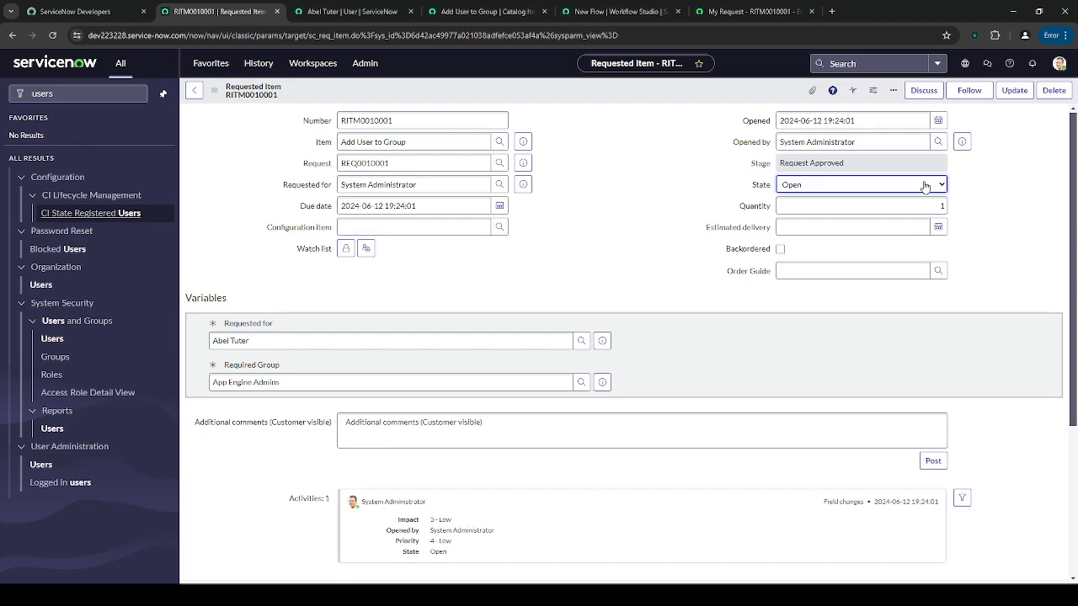
left_click(652, 289)
left_click(59, 98)
key("ctrl+a")
key("BackSpace")
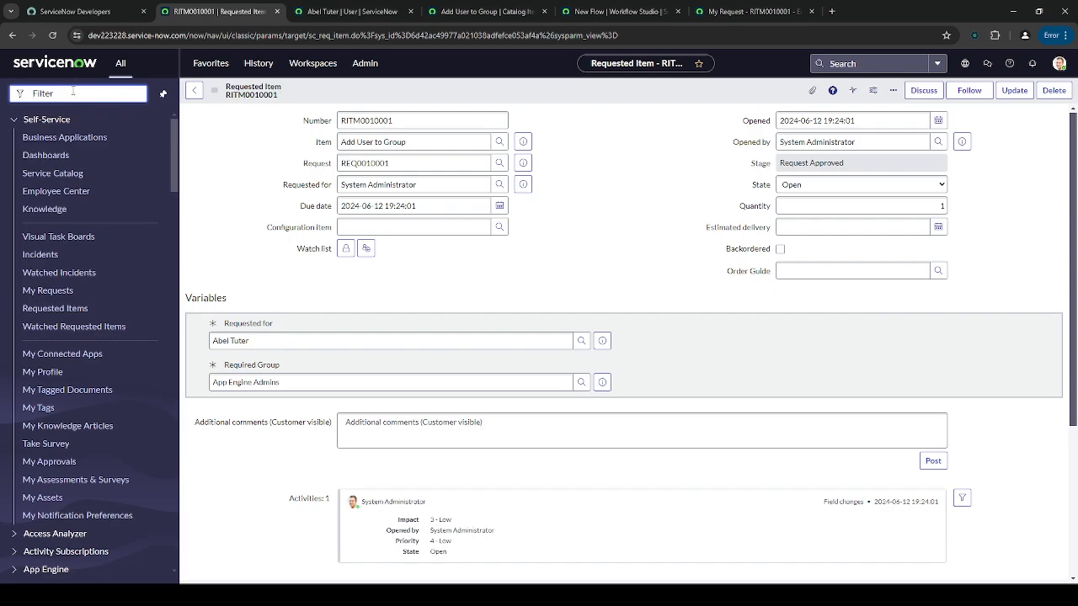
- Reload the test user's record, confirm App Engine Admins is listed under Groups, and return to Workflow Studio
left_click(354, 11)
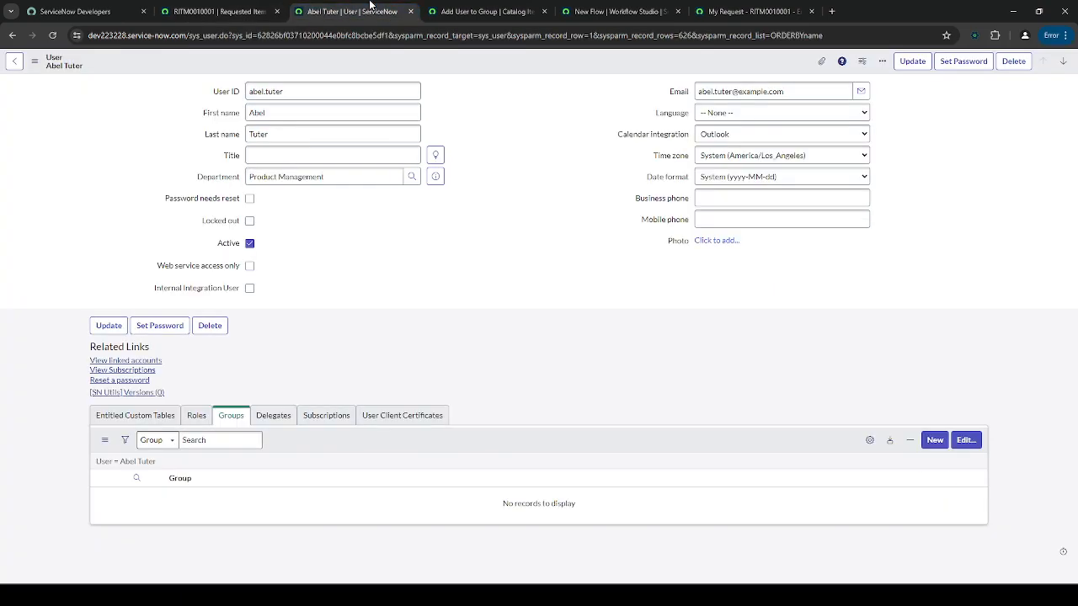
left_click(52, 35)
left_click(391, 308)
left_click_drag(212, 496, 132, 497)
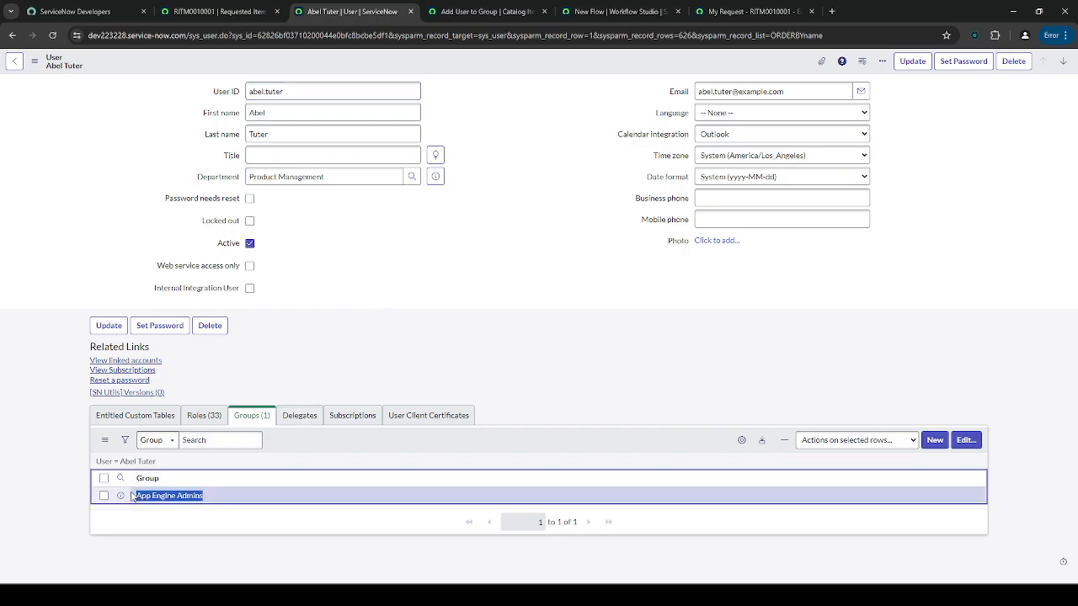
left_click(378, 263)
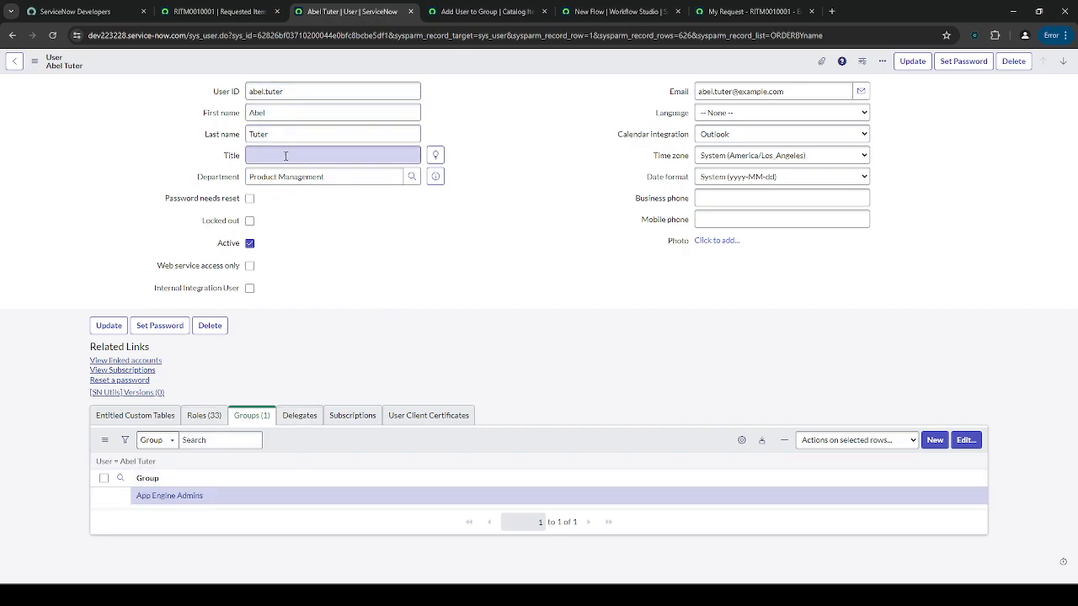
left_click_drag(211, 496, 150, 483)
left_click(187, 496)
left_click(518, 10)
left_click(597, 10)
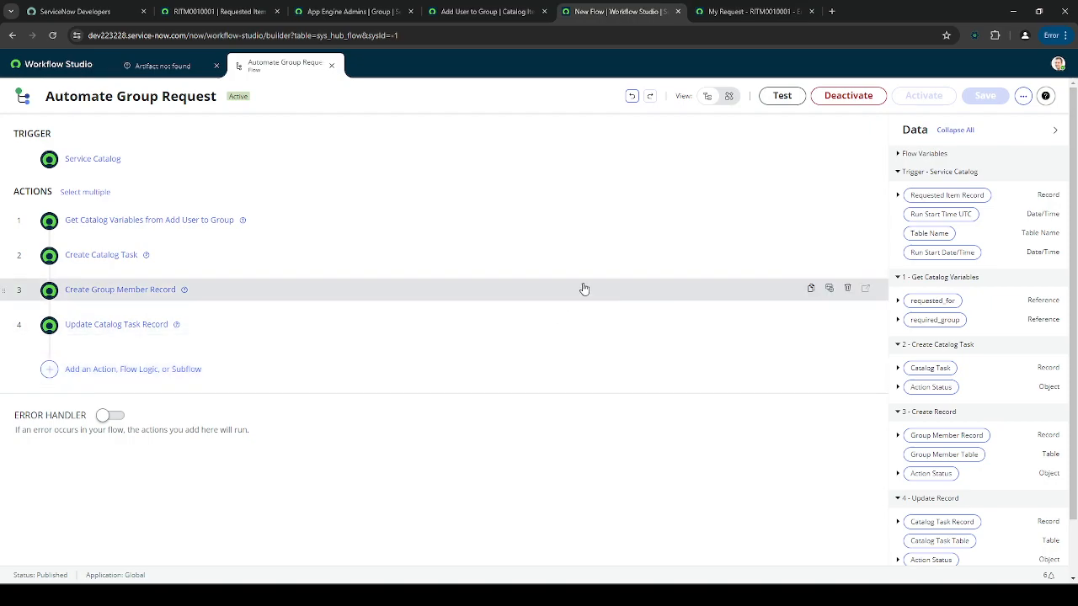
- Cycle through the open tabs and return to the Automate Group Request flow
left_click(484, 11)
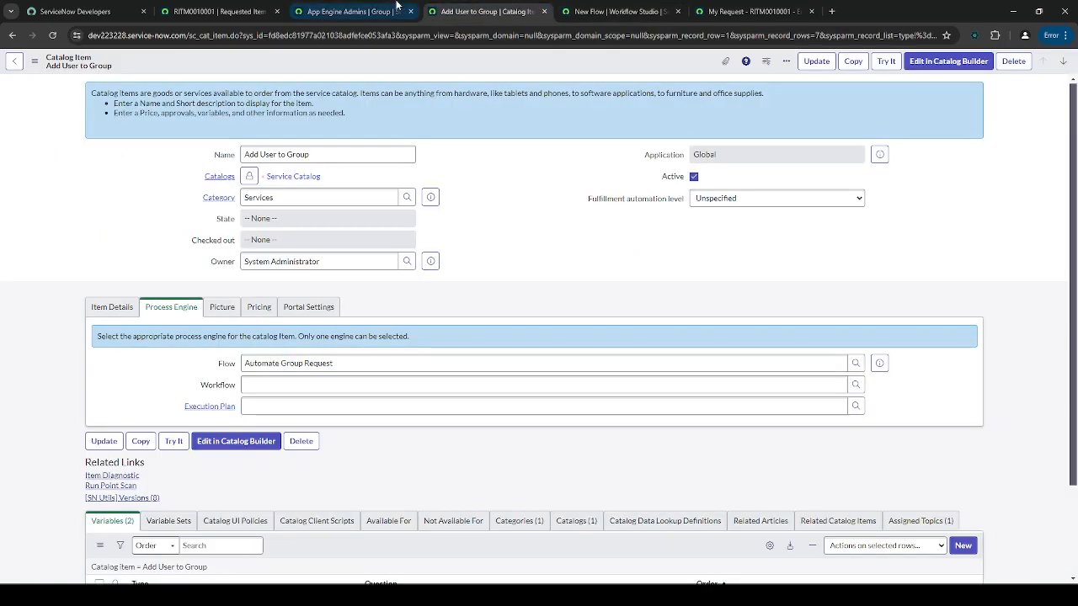
left_click(354, 11)
left_click(244, 11)
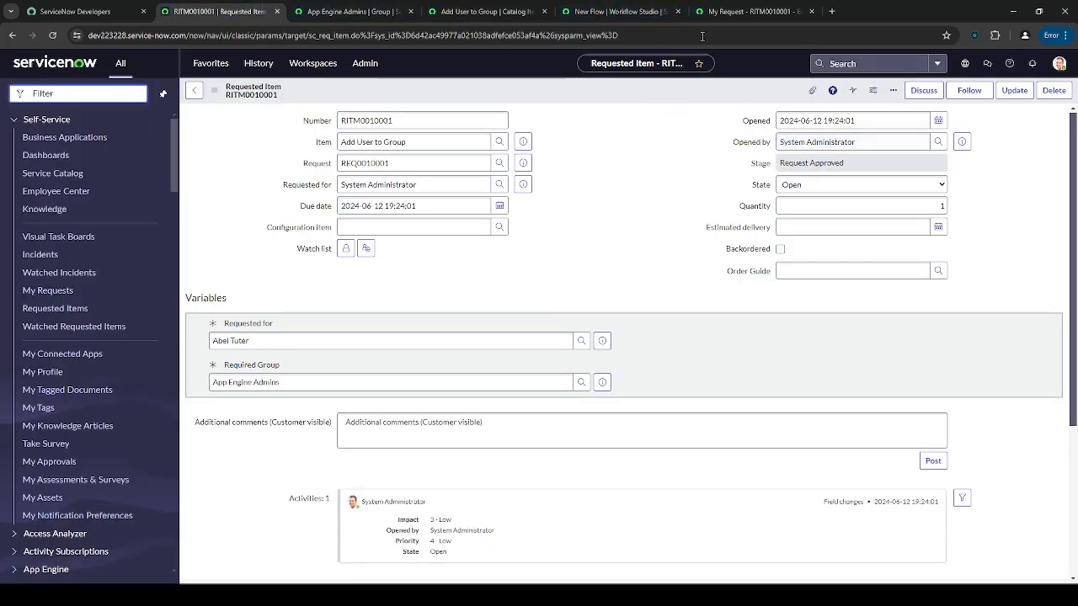
left_click(619, 11)
- Search Update Catalog Task Record for a 'stage' field, cancel unchanged, and open the new-action list
left_click(284, 325)
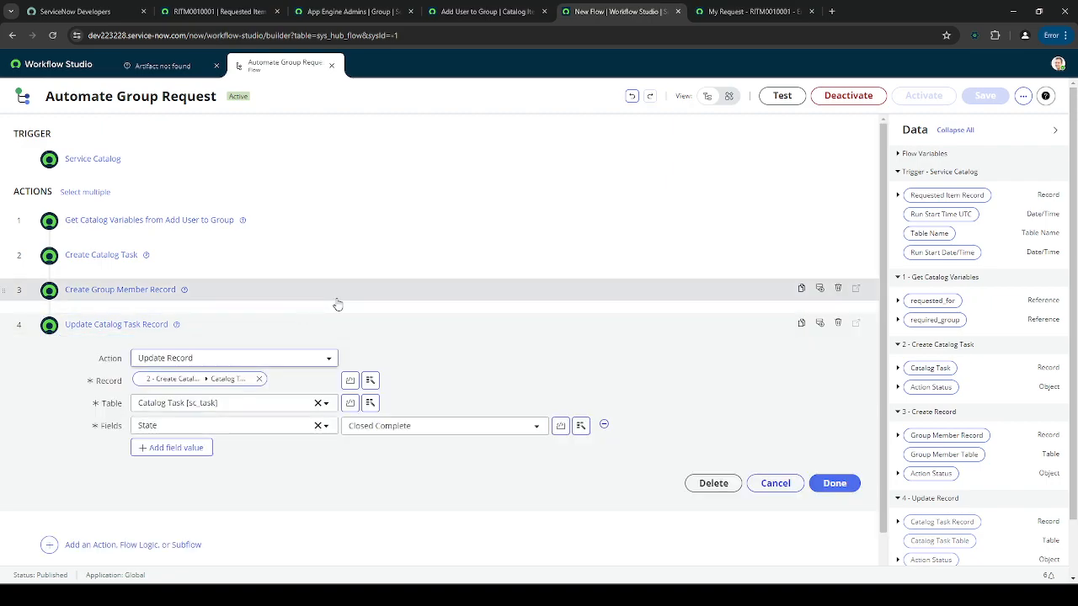
left_click(181, 406)
type("s")
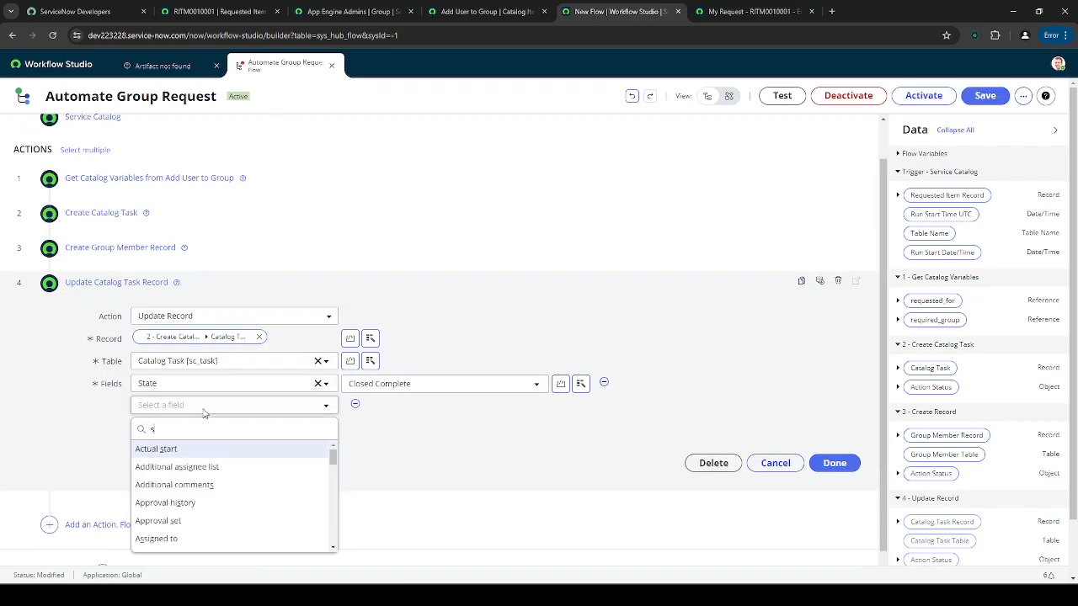
type("tage")
double_click(207, 428)
key("BackSpace")
left_click(410, 437)
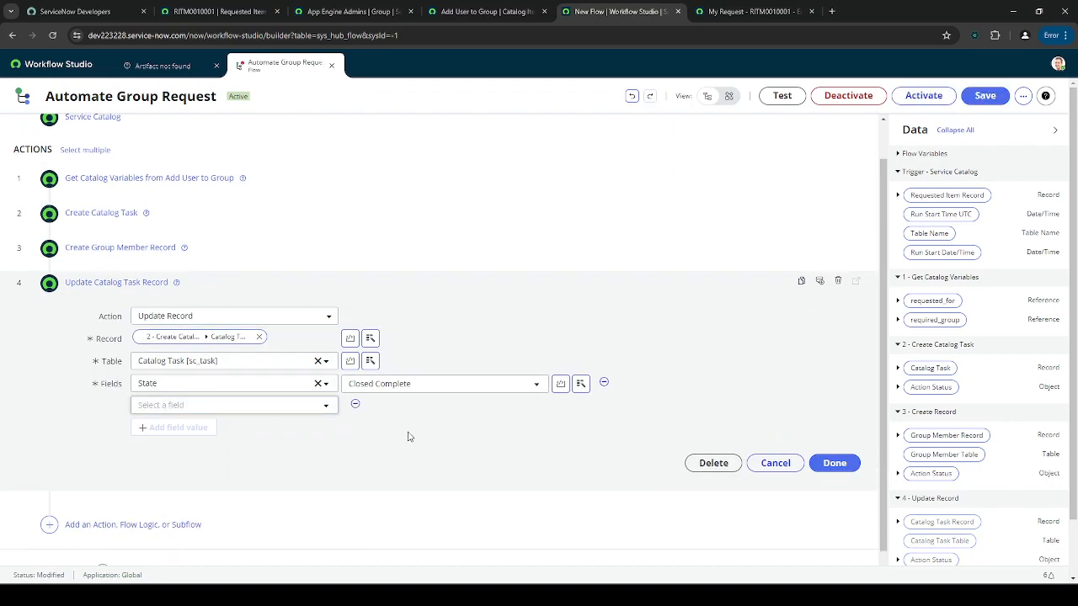
left_click(776, 463)
left_click(128, 368)
left_click(99, 368)
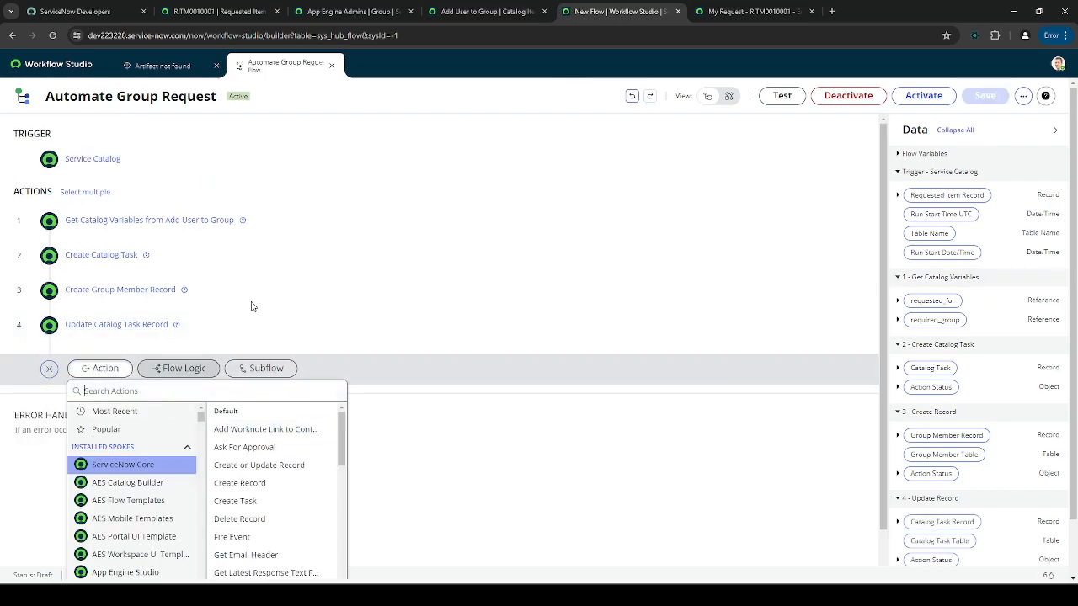
type("update reco")
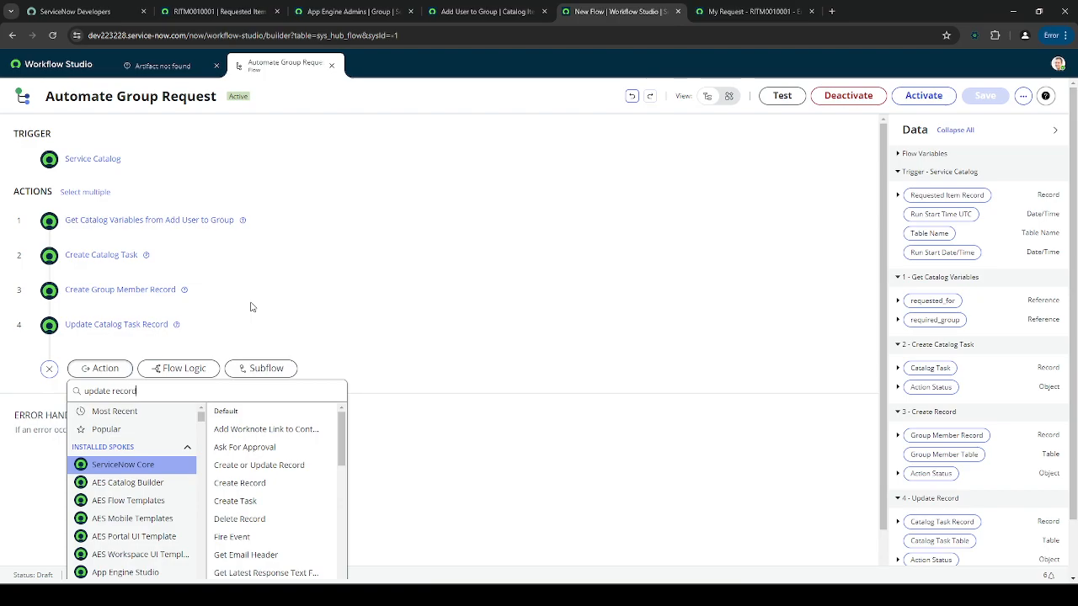
type("rd")
left_click(253, 447)
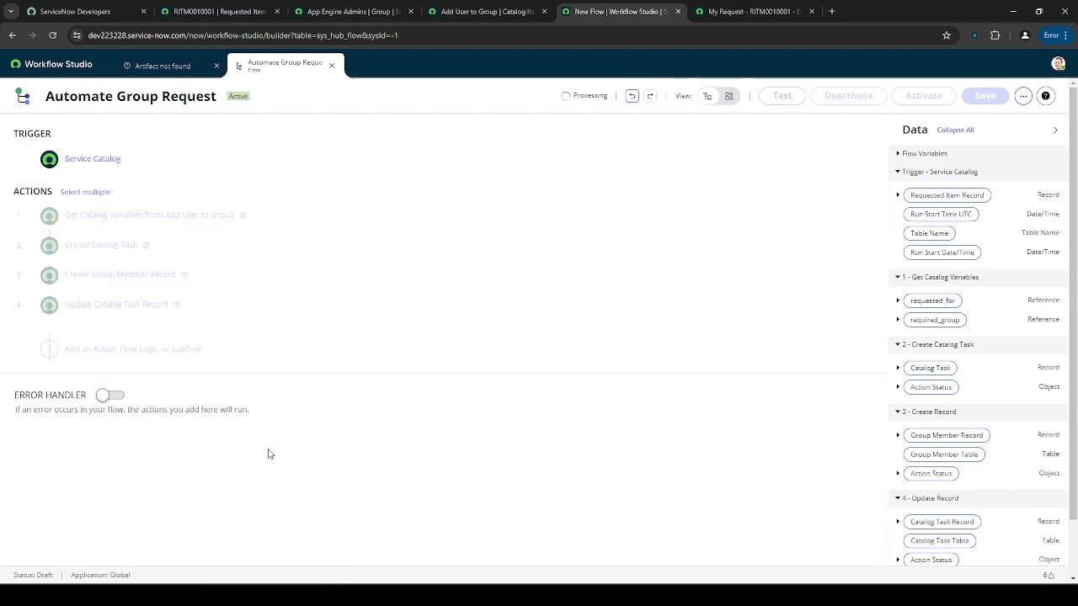
left_click_drag(922, 196, 228, 421)
left_click(194, 461)
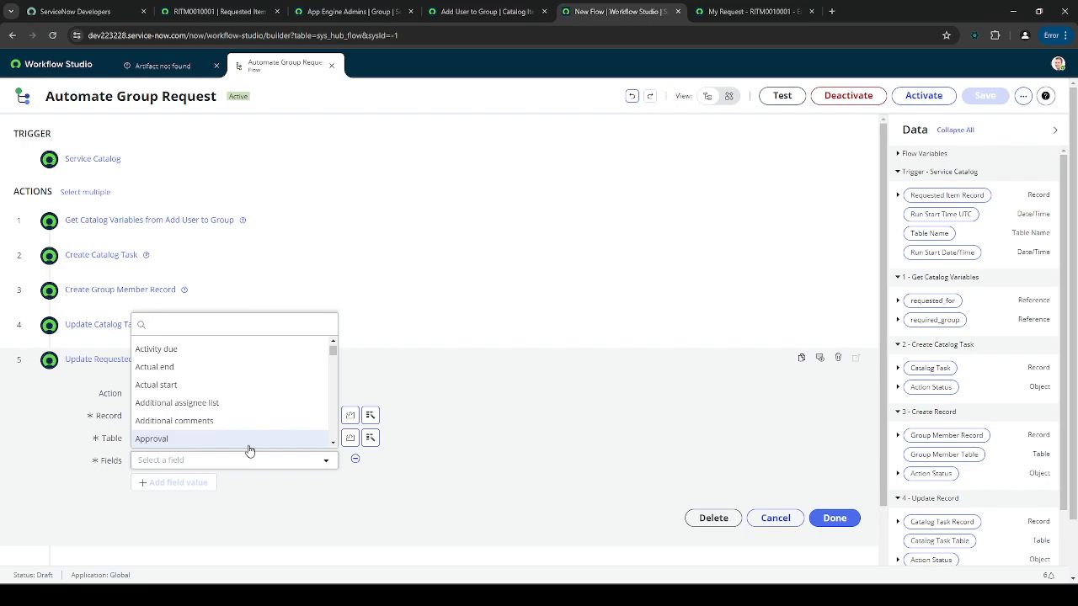
left_click(590, 446)
left_click(838, 358)
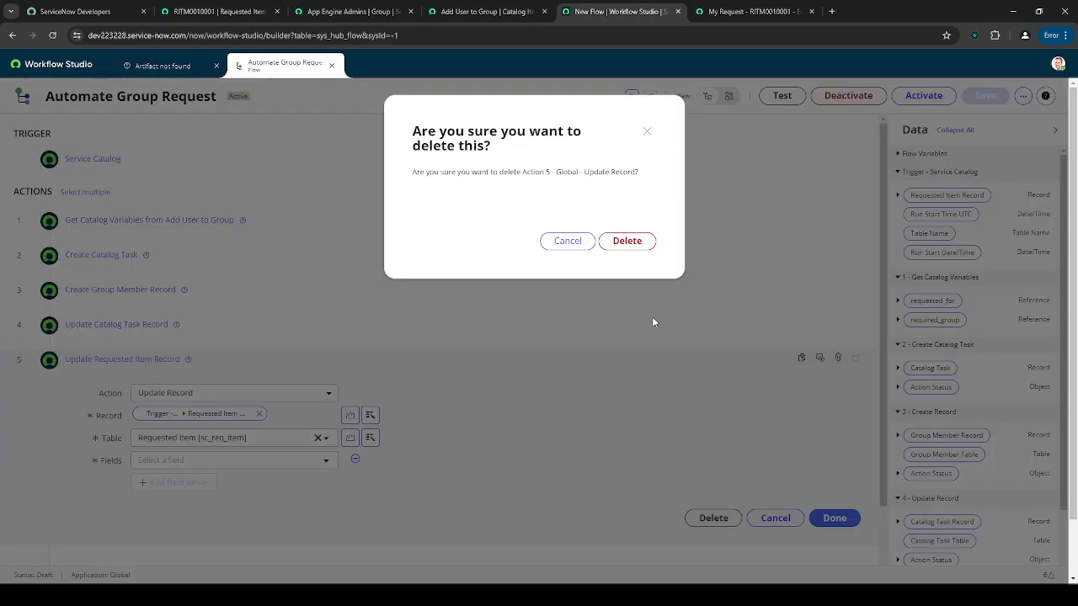
left_click(622, 240)
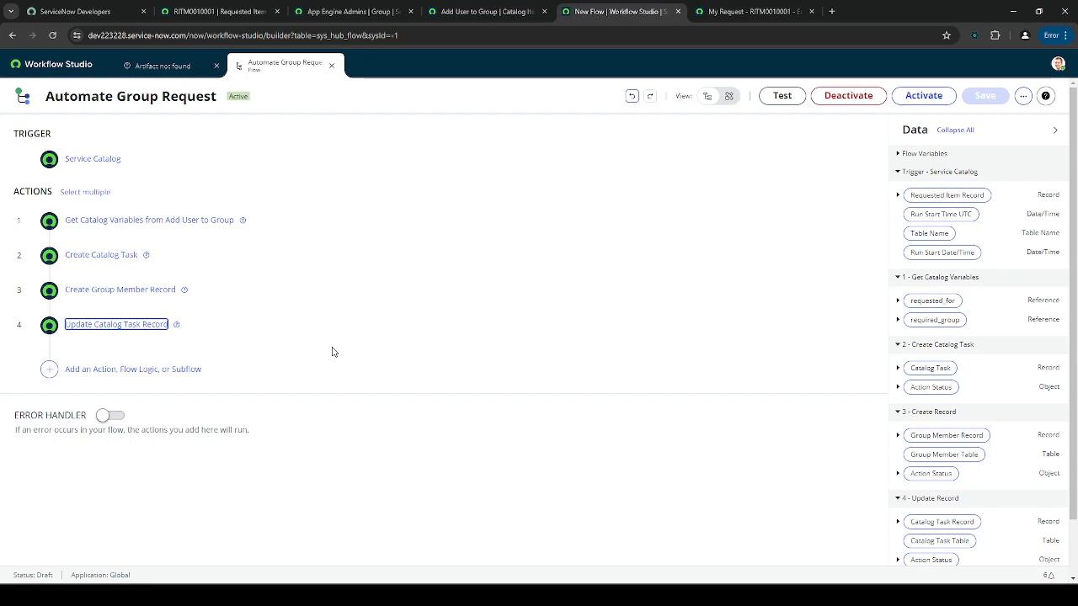
- Turn on the Error Handler and confirm step 4's State remains Closed Complete
left_click(110, 415)
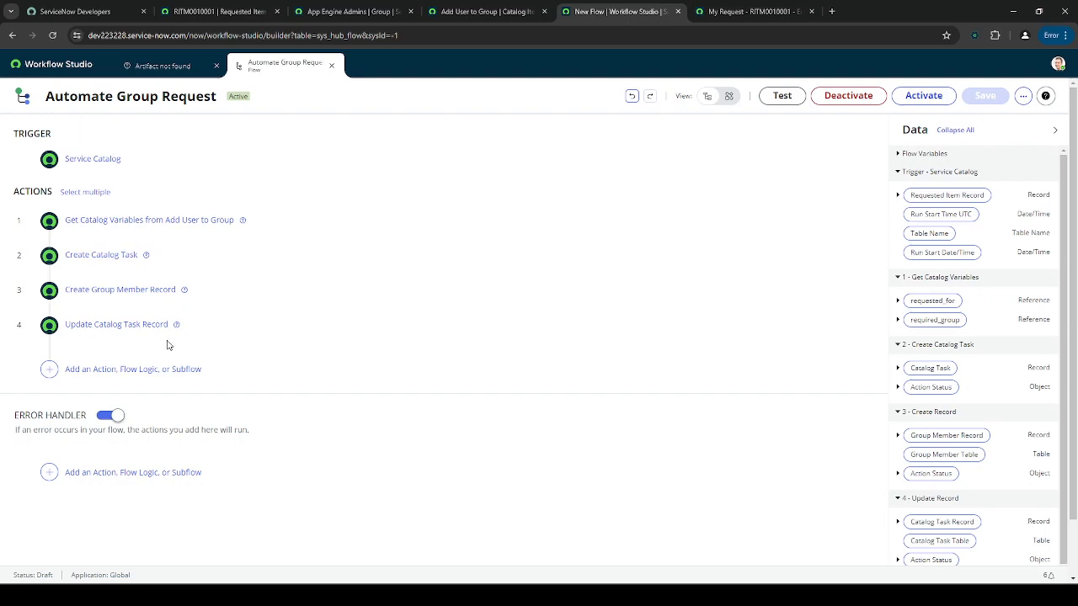
left_click(91, 473)
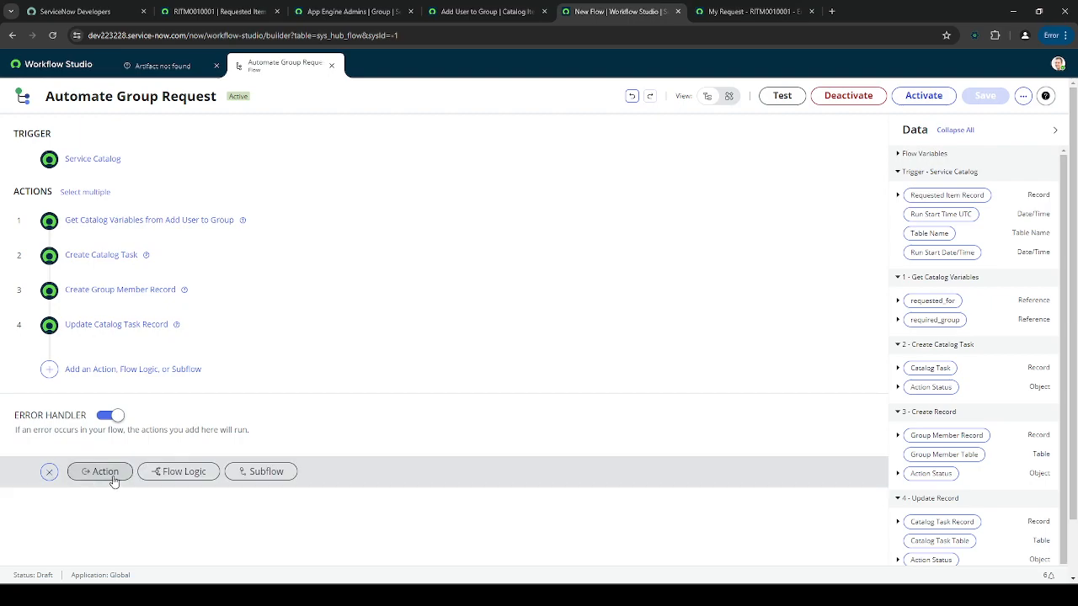
left_click(224, 333)
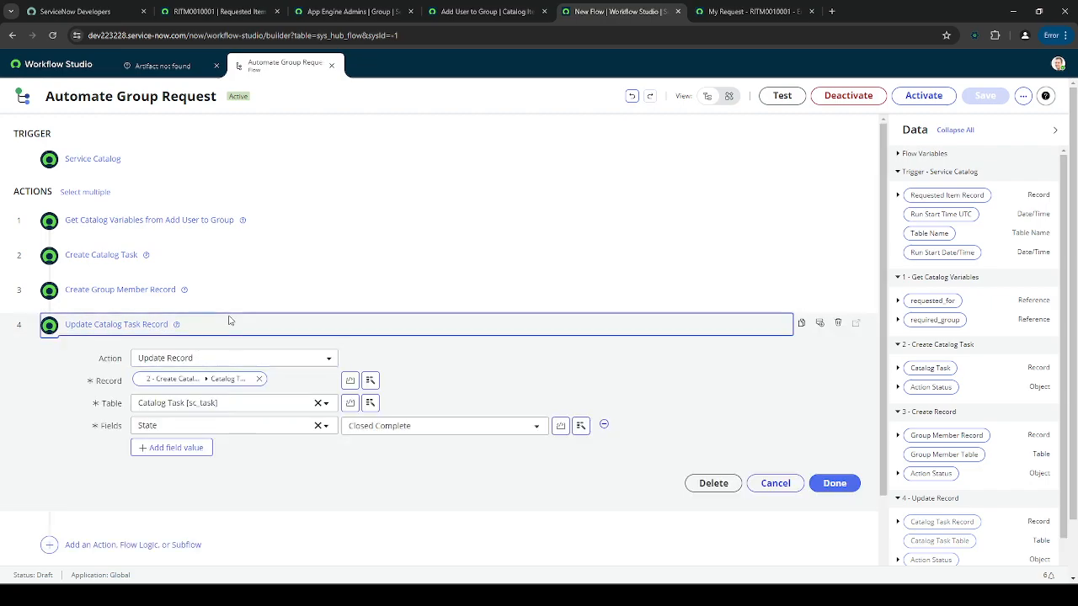
left_click(231, 322)
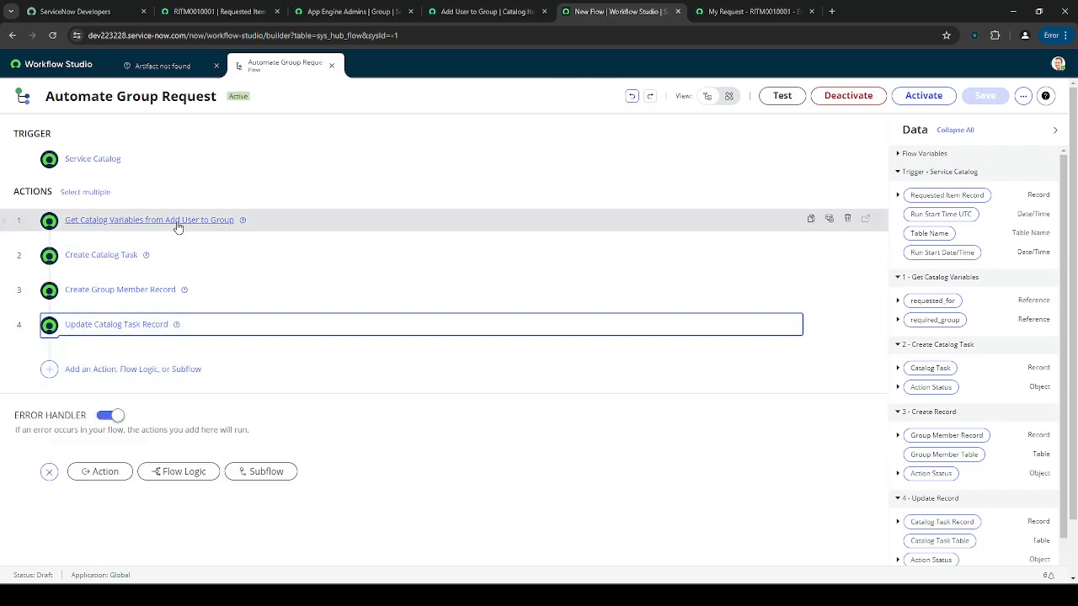
left_click(197, 331)
left_click(395, 426)
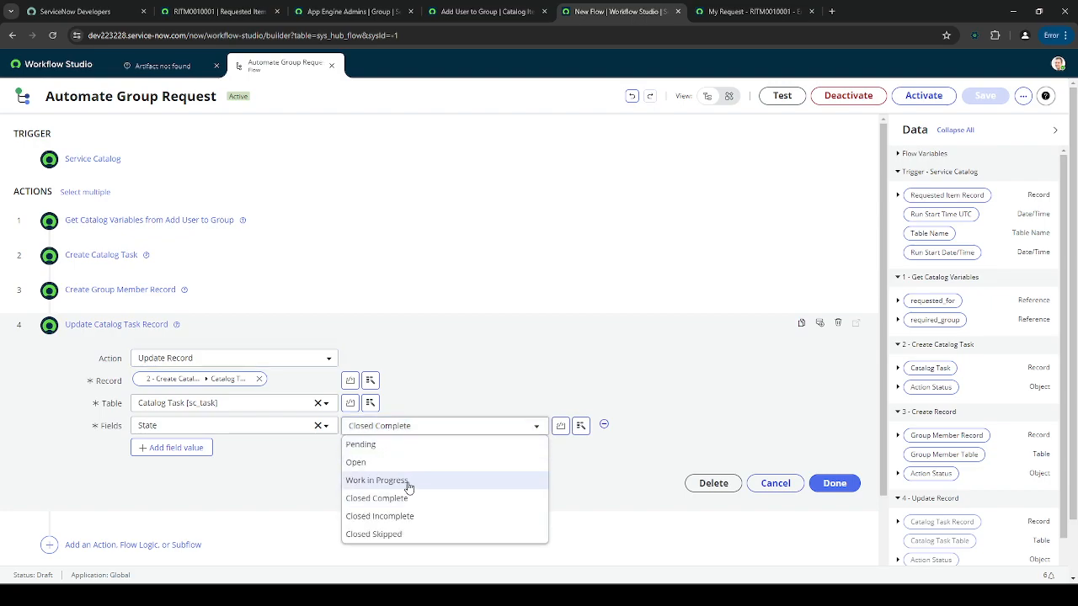
left_click(378, 320)
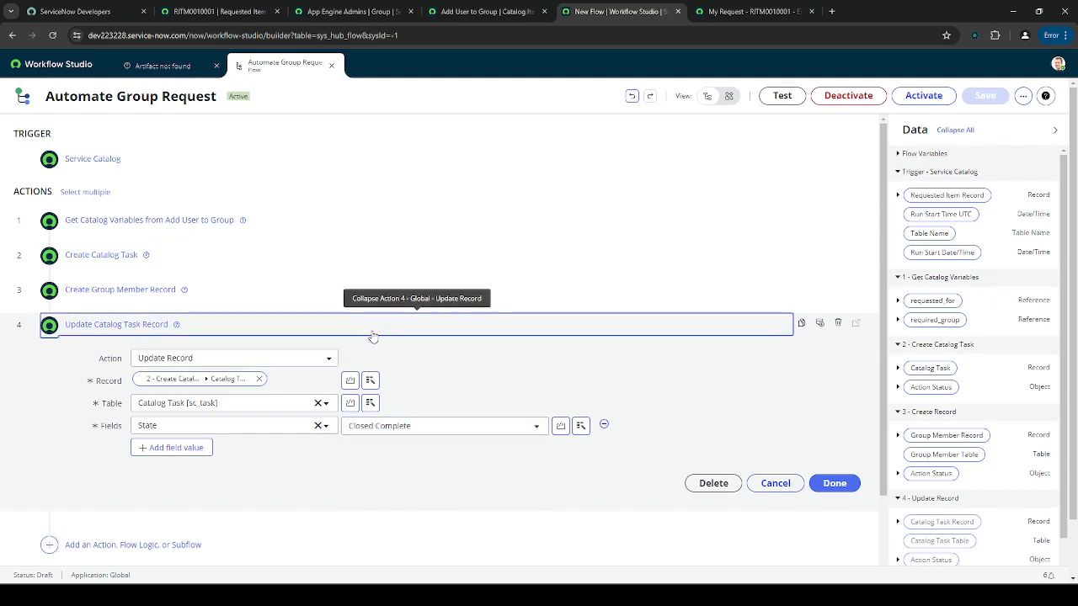
left_click(373, 328)
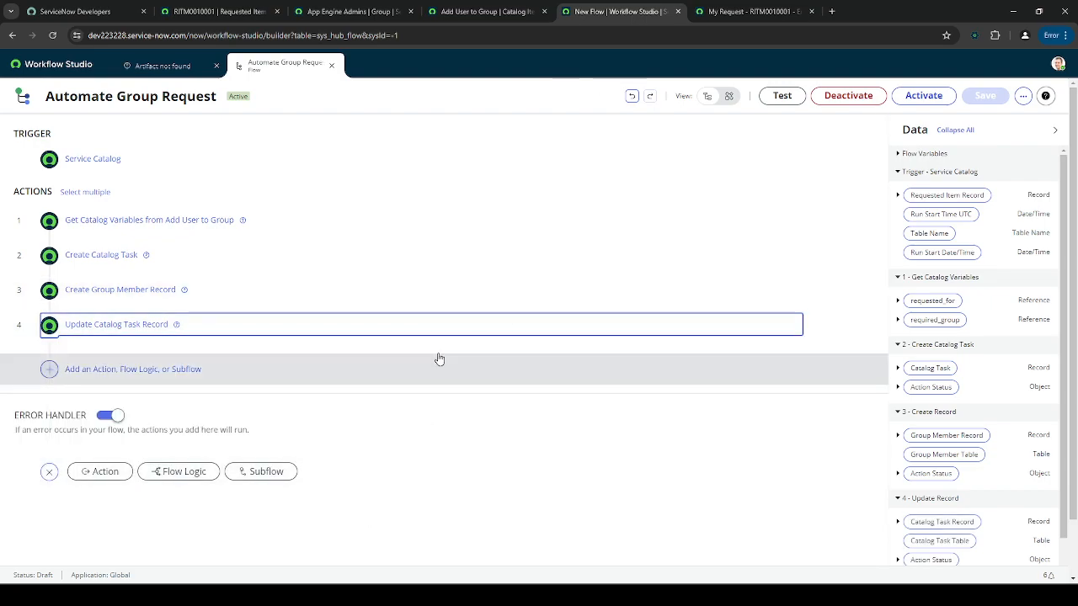